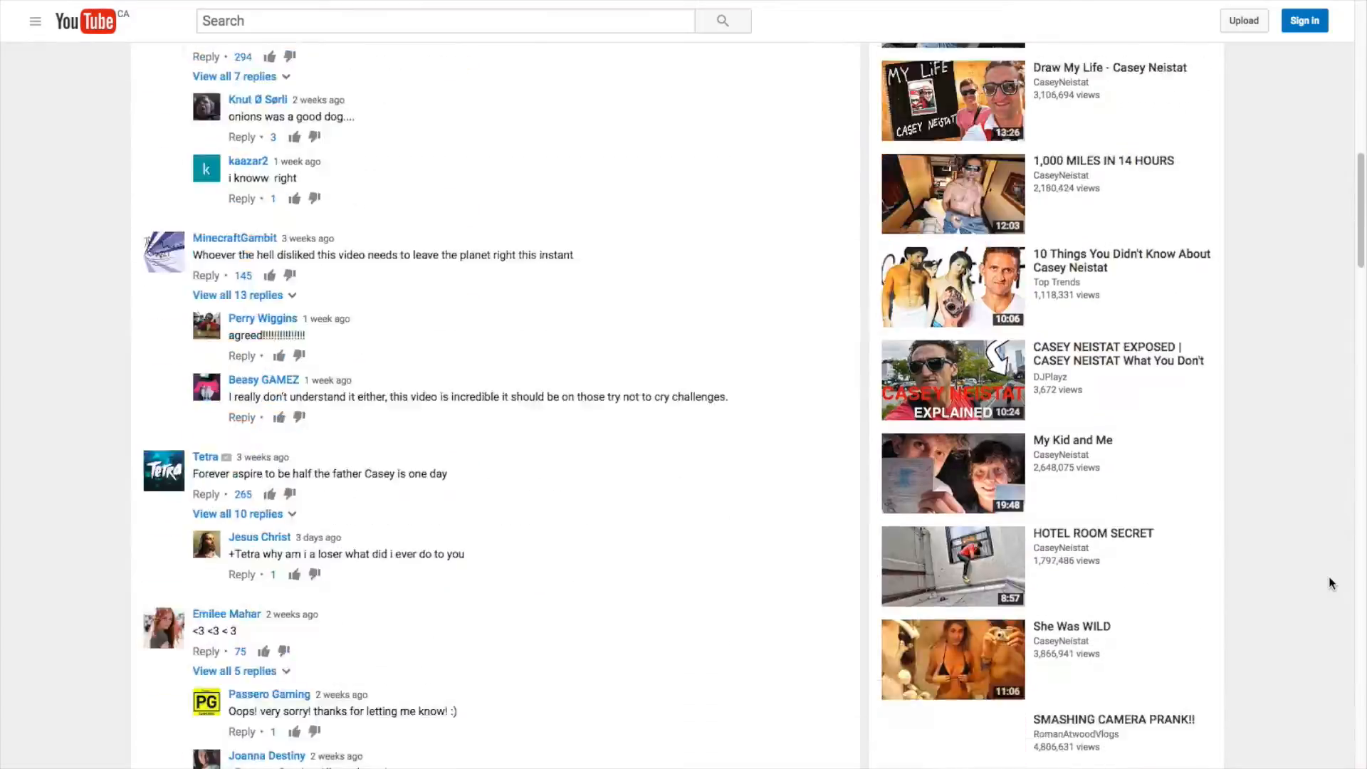
{"action": "scroll", "coordinate": [1329, 575], "scroll_direction": "down", "scroll_amount": 15}
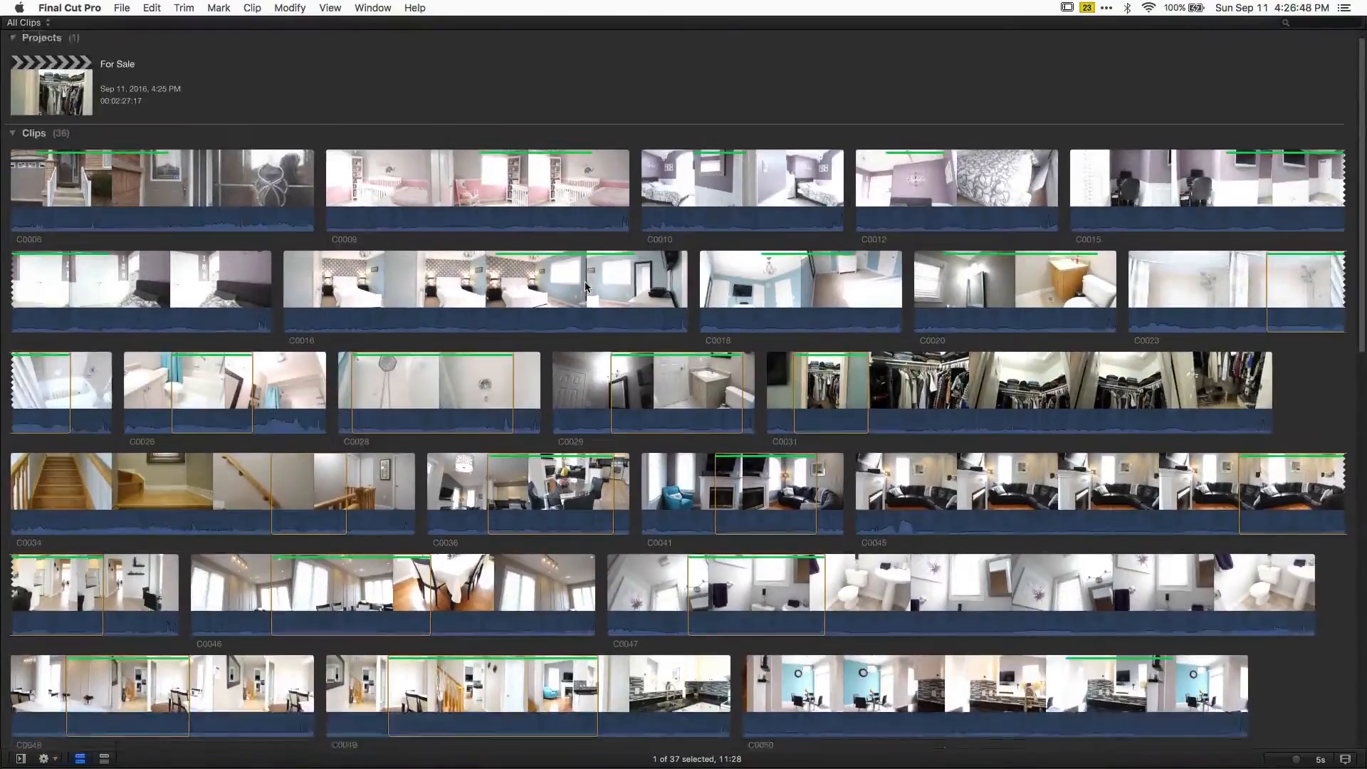
{"action": "scroll", "coordinate": [586, 287], "scroll_direction": "down", "scroll_amount": 5}
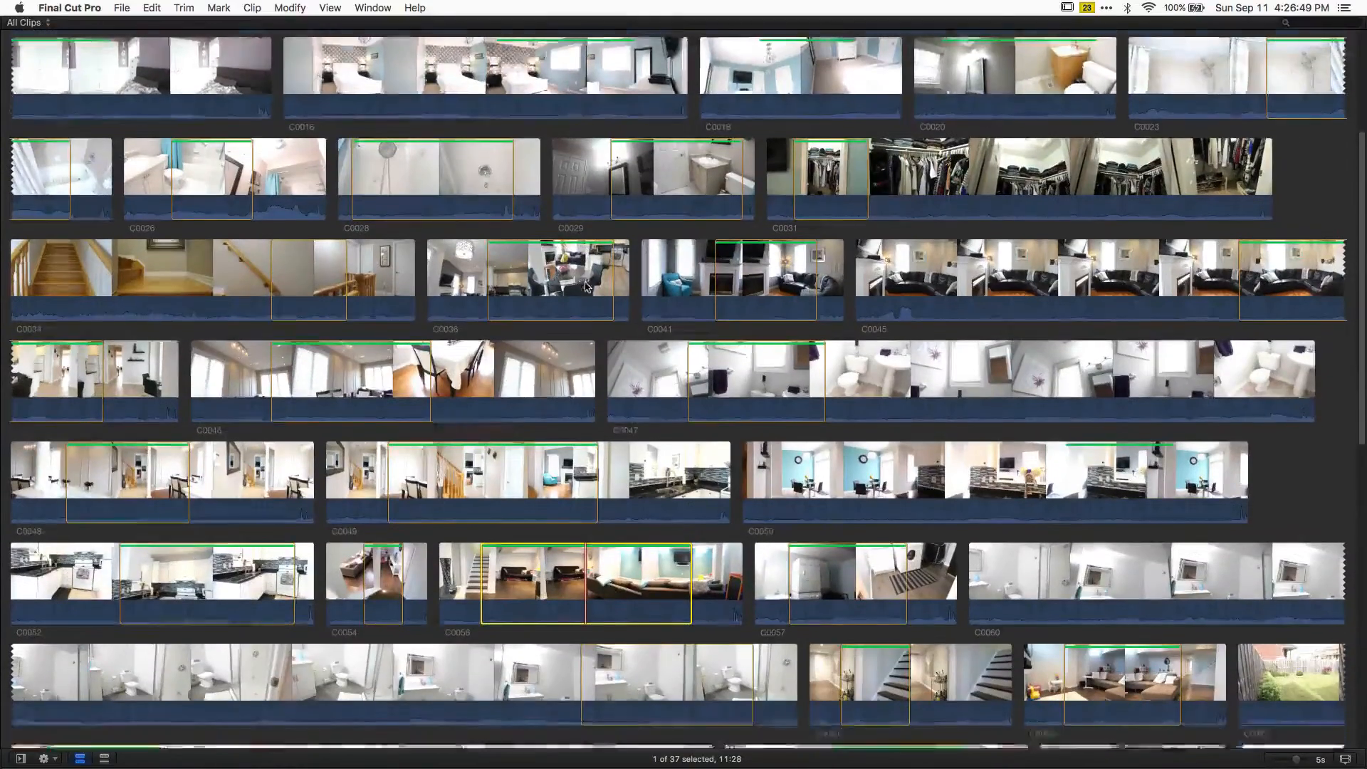
{"action": "scroll", "coordinate": [585, 287], "scroll_direction": "down", "scroll_amount": 4}
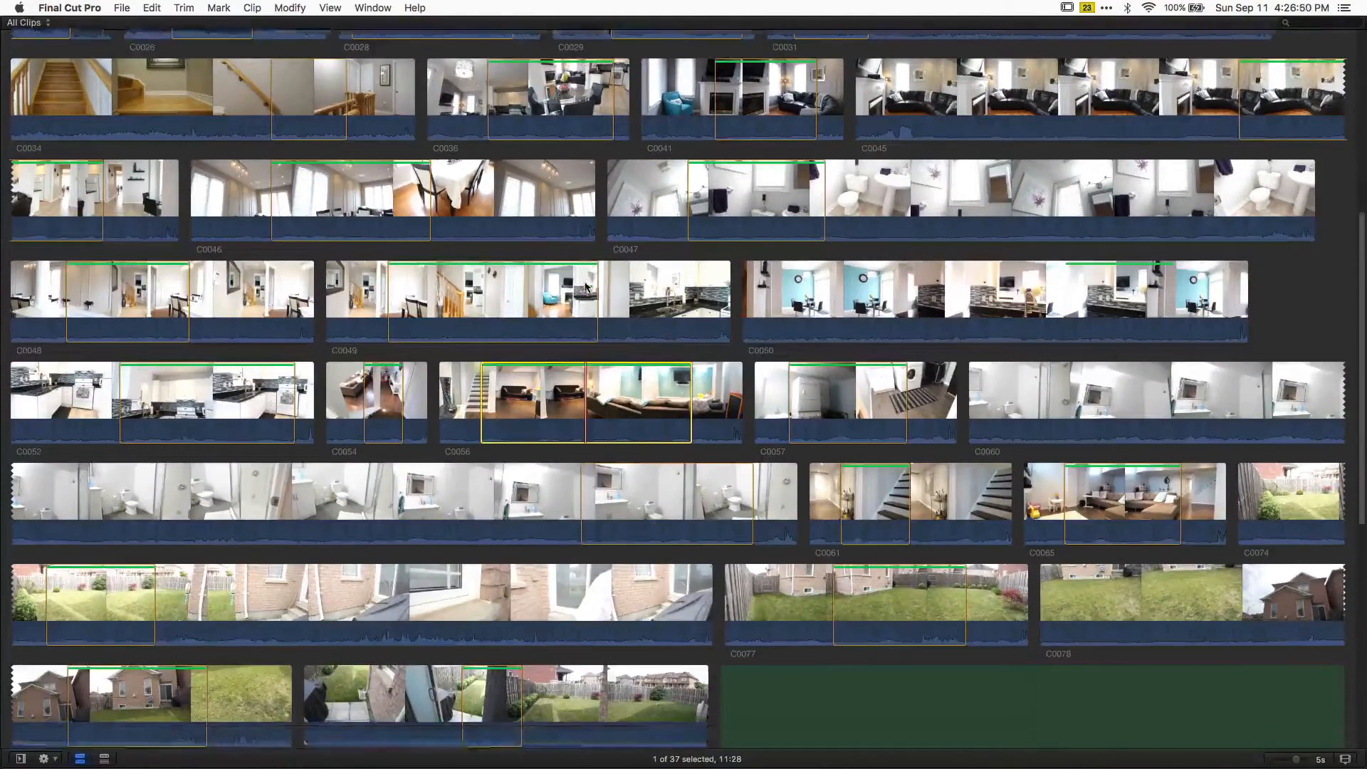
{"action": "scroll", "coordinate": [586, 287], "scroll_direction": "down", "scroll_amount": 1}
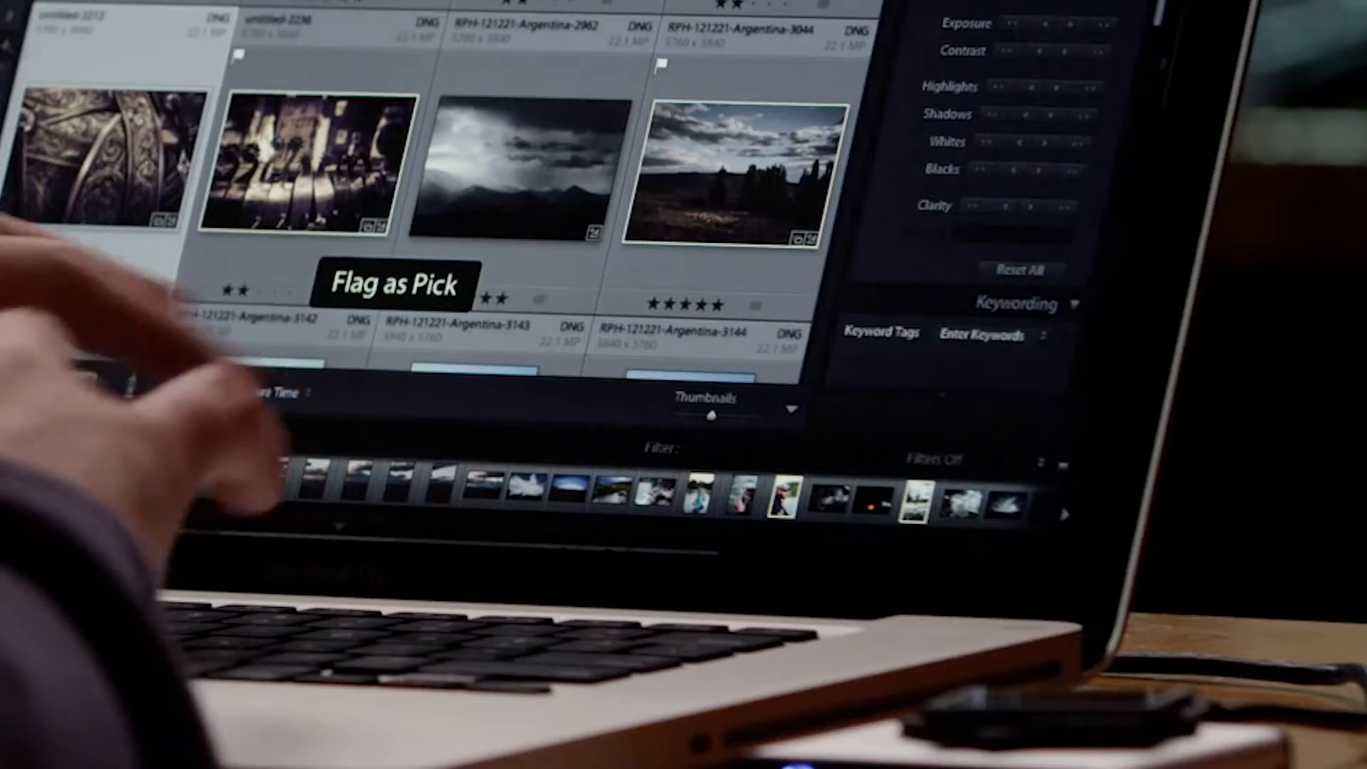
{"action": "left_click", "coordinate": [981, 463]}
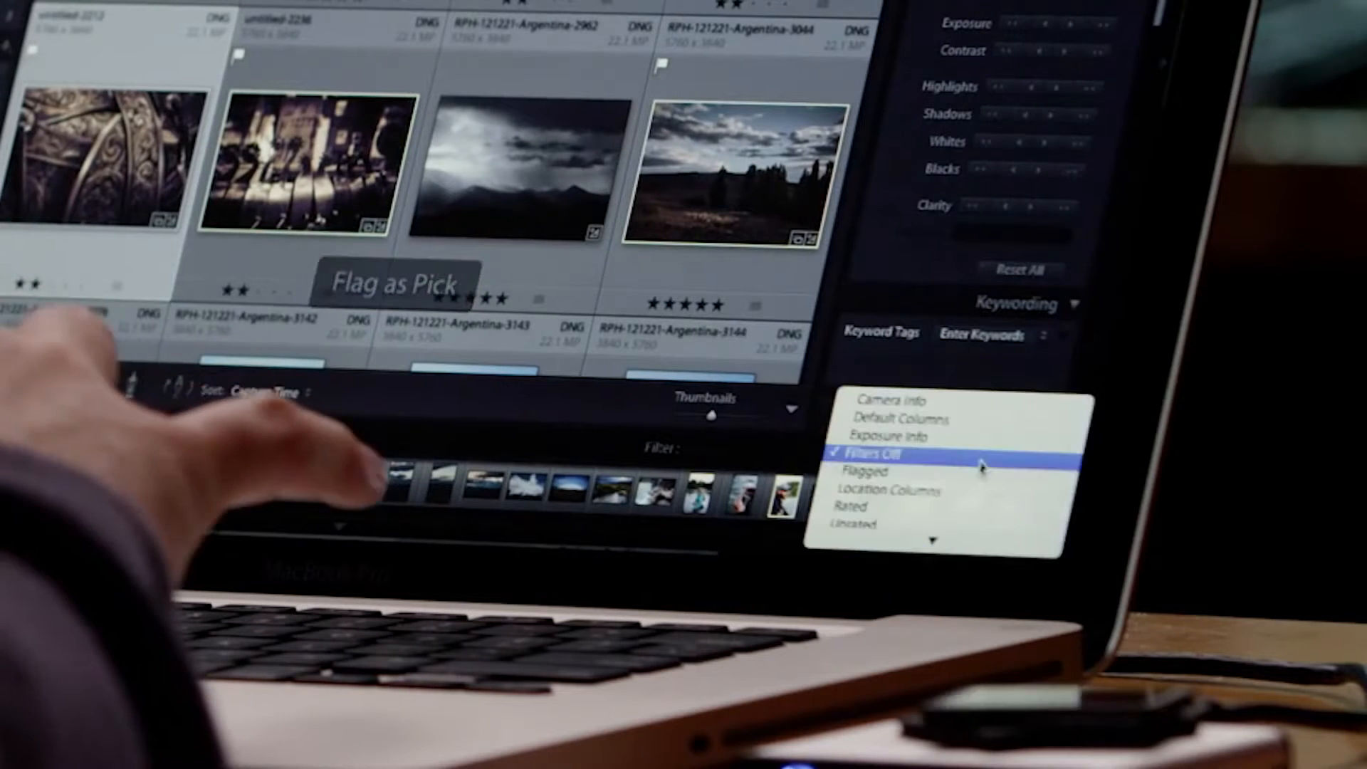
{"action": "left_click", "coordinate": [972, 475]}
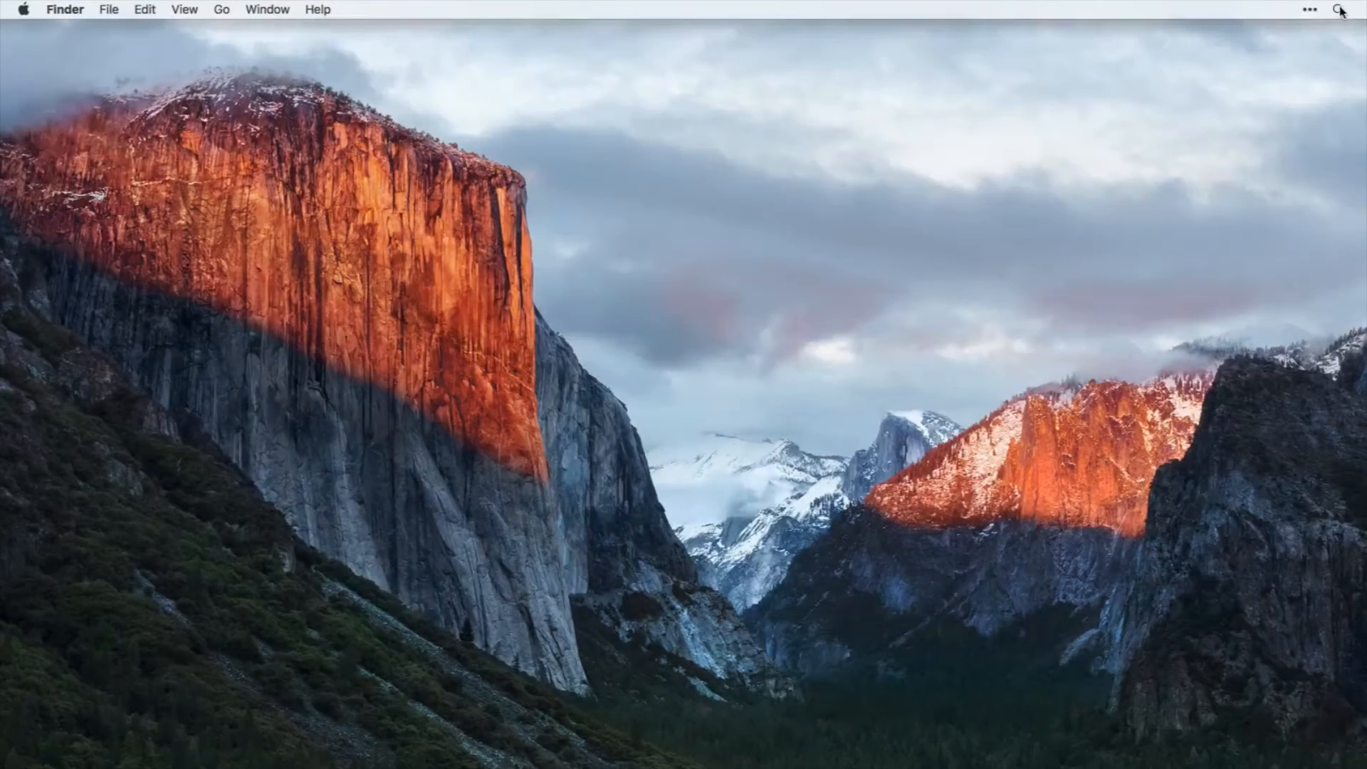
- Launch Adobe Lightroom through a Spotlight search for "lightroom"
{"action": "left_click", "coordinate": [1339, 10]}
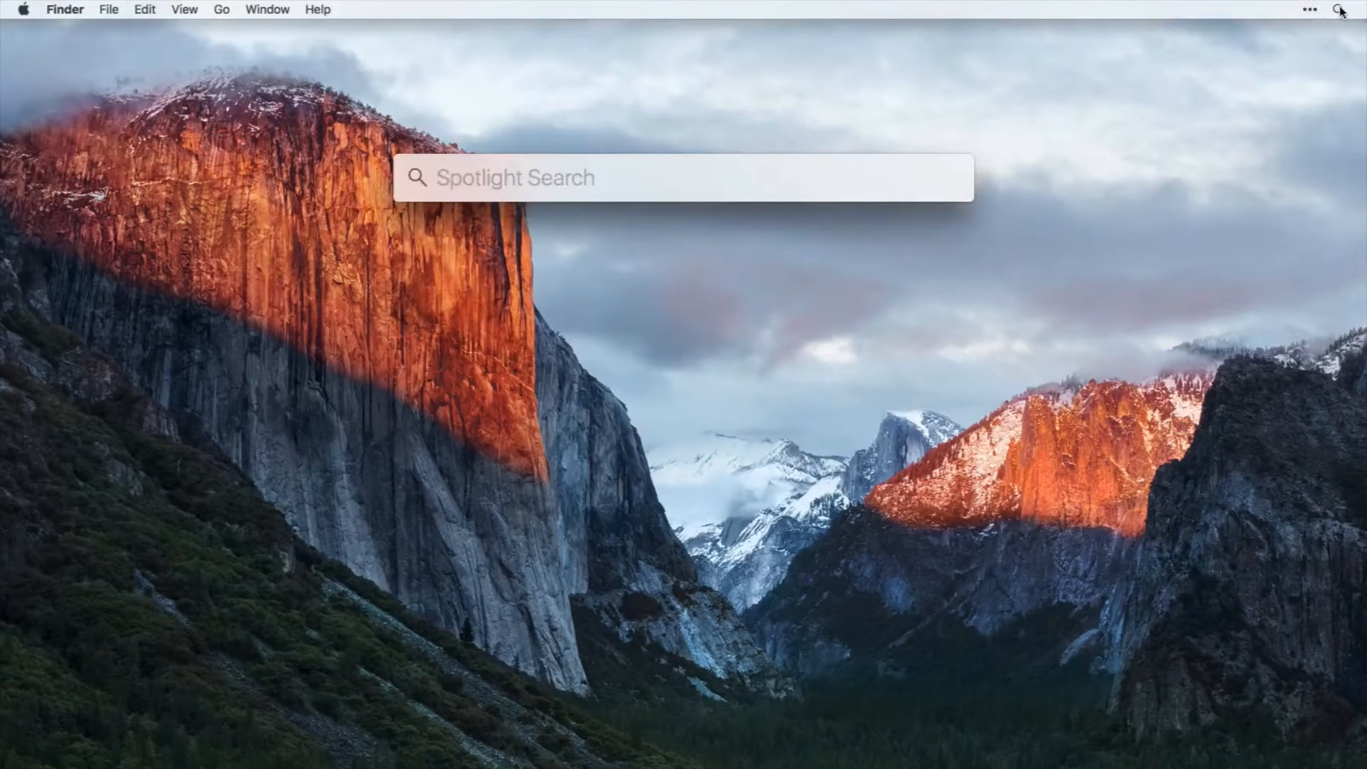
{"action": "left_click", "coordinate": [802, 95]}
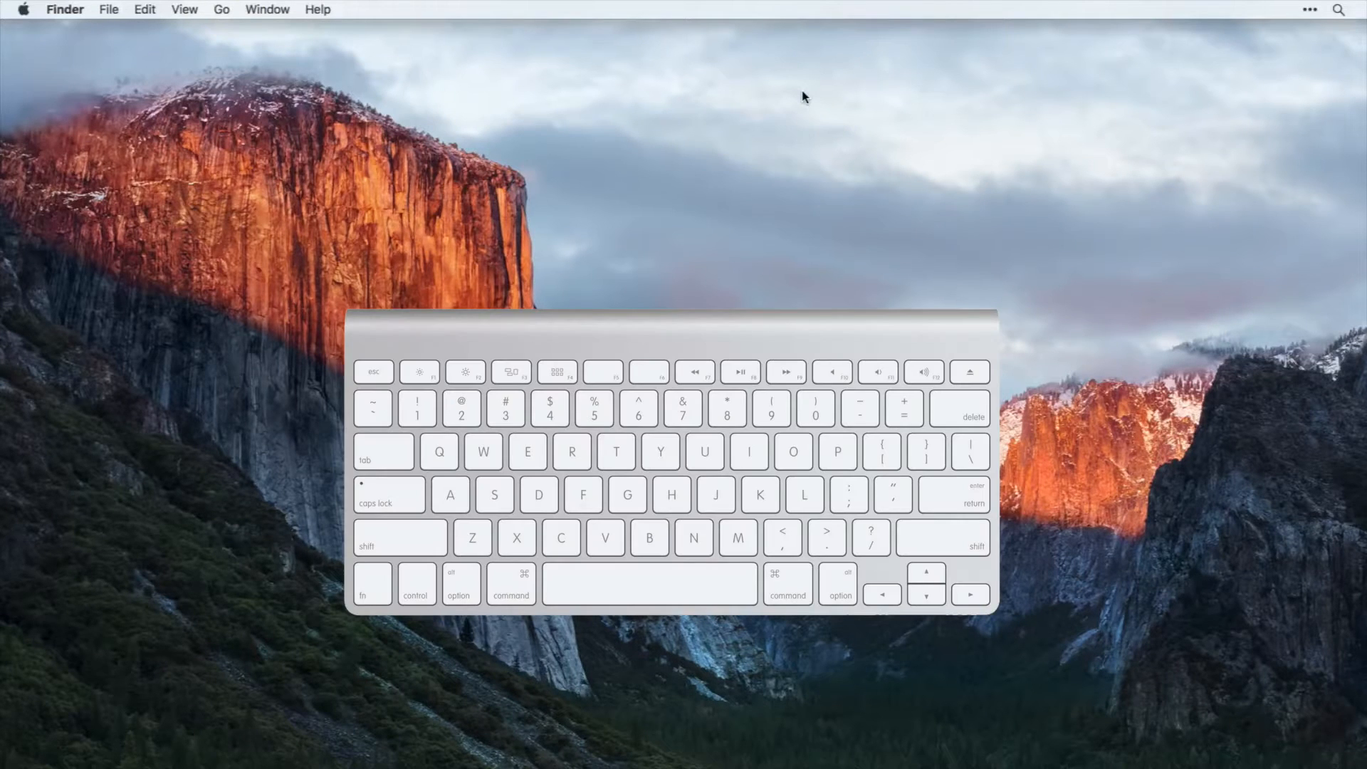
{"action": "key", "text": "super+space"}
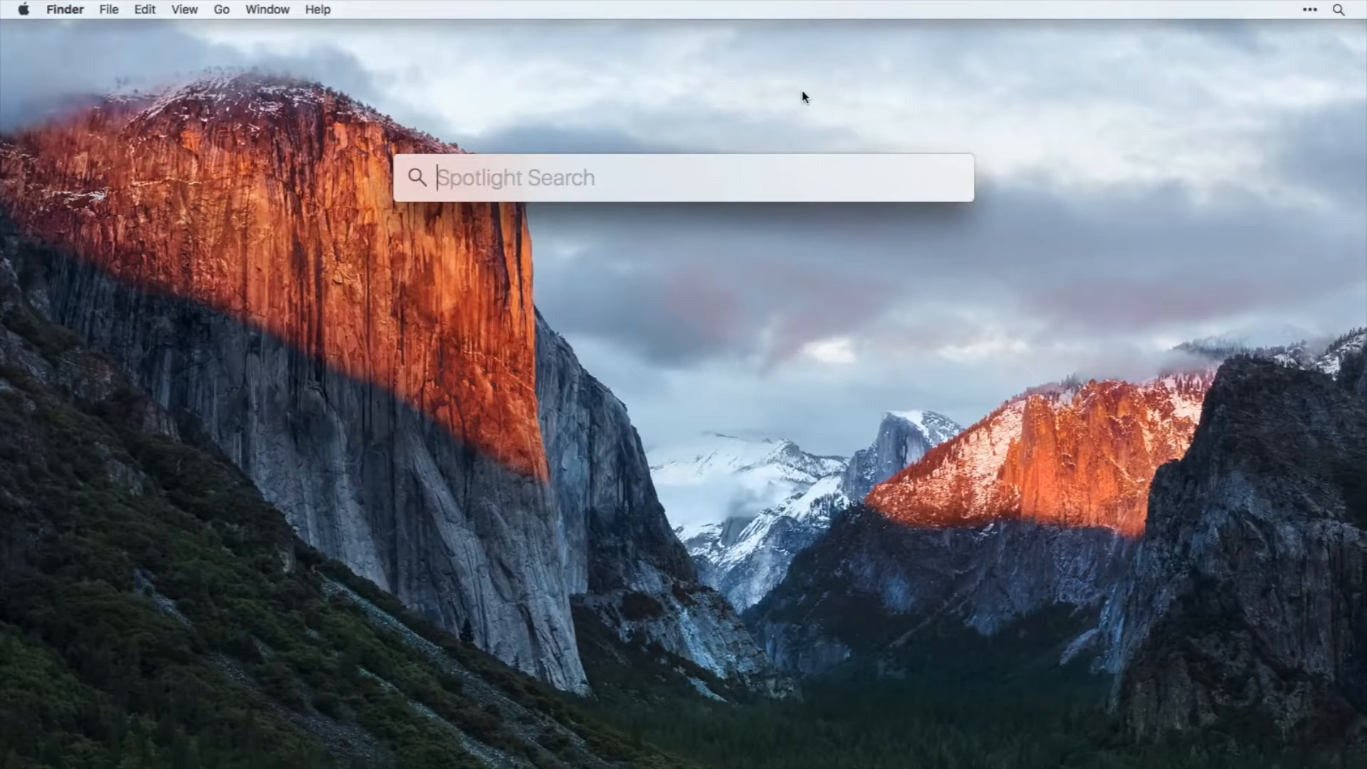
{"action": "type", "text": "lightroom"}
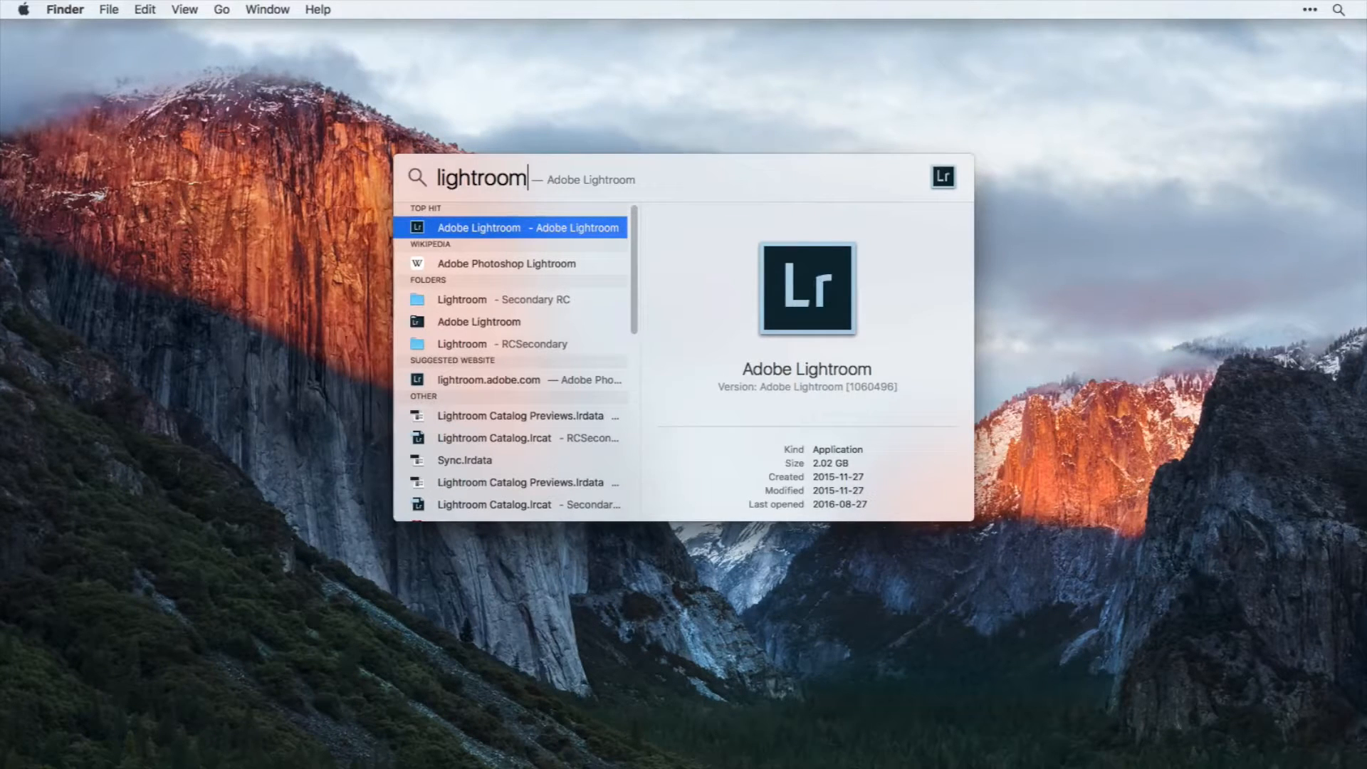
{"action": "key", "text": "Return"}
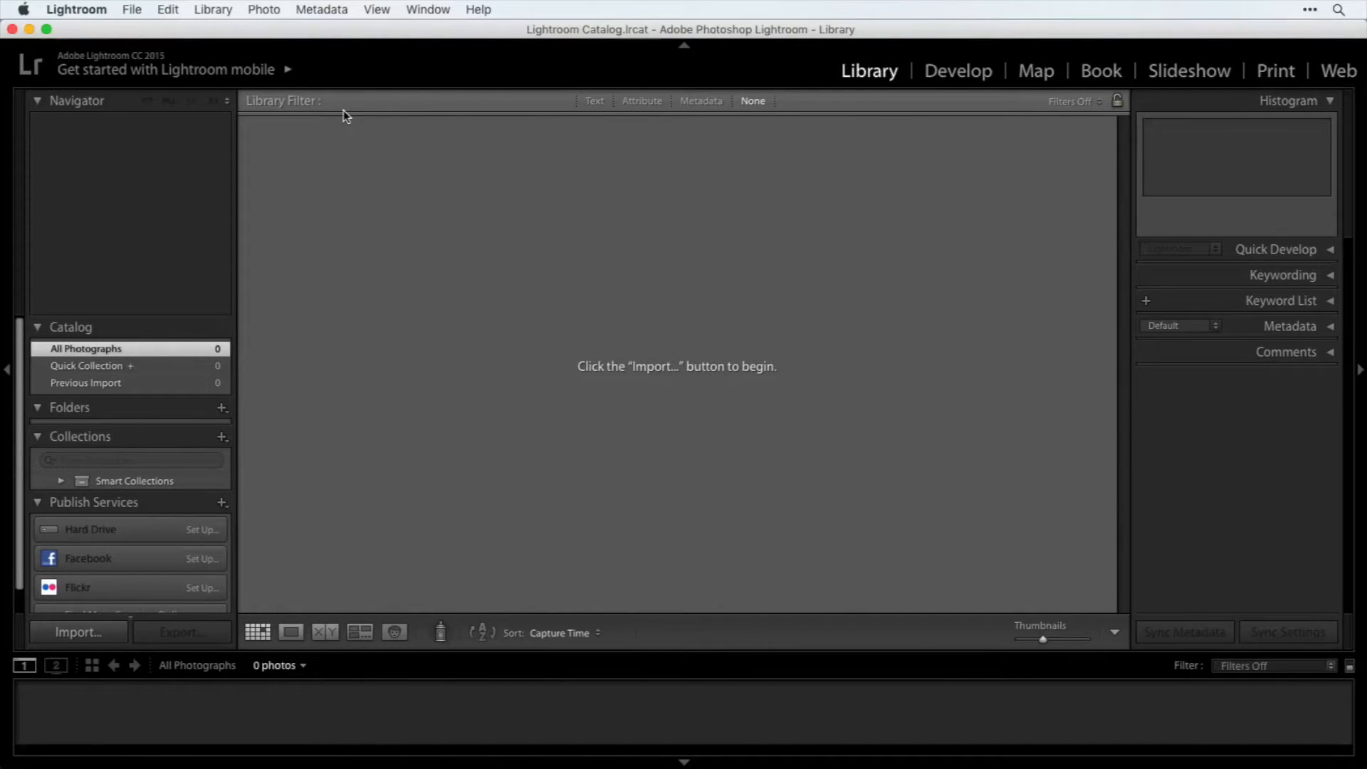
- Start importing photos and video into the Lightroom catalog with SD CARD as the source
{"action": "left_click", "coordinate": [140, 7]}
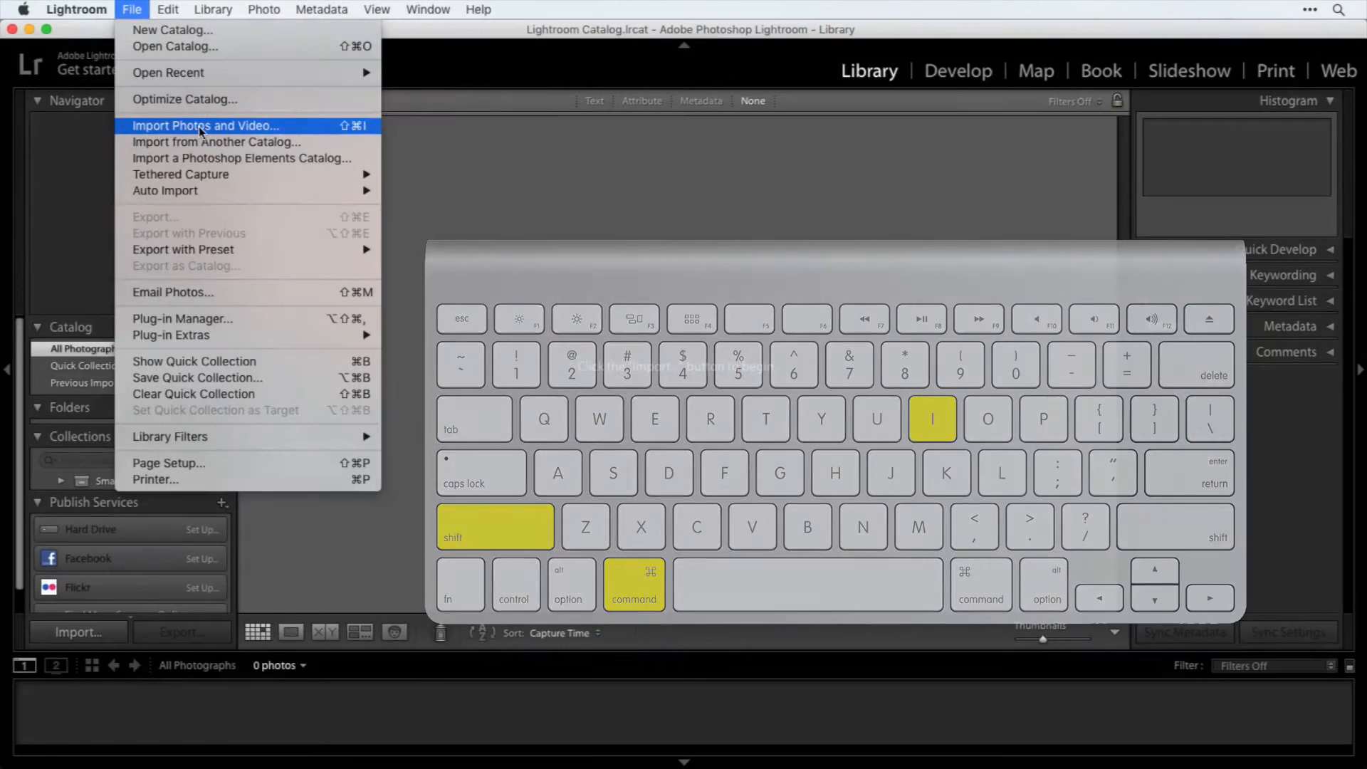
{"action": "left_click", "coordinate": [201, 128]}
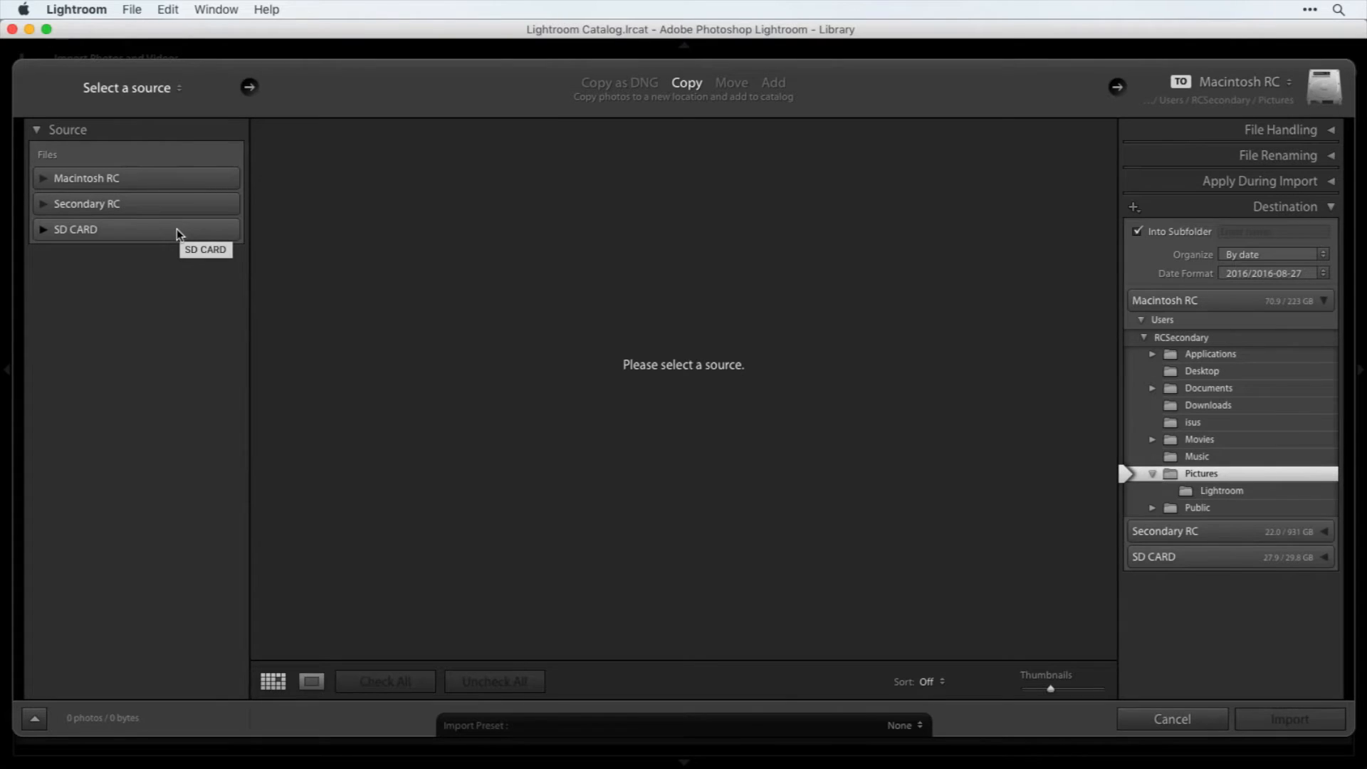
{"action": "left_click", "coordinate": [179, 233]}
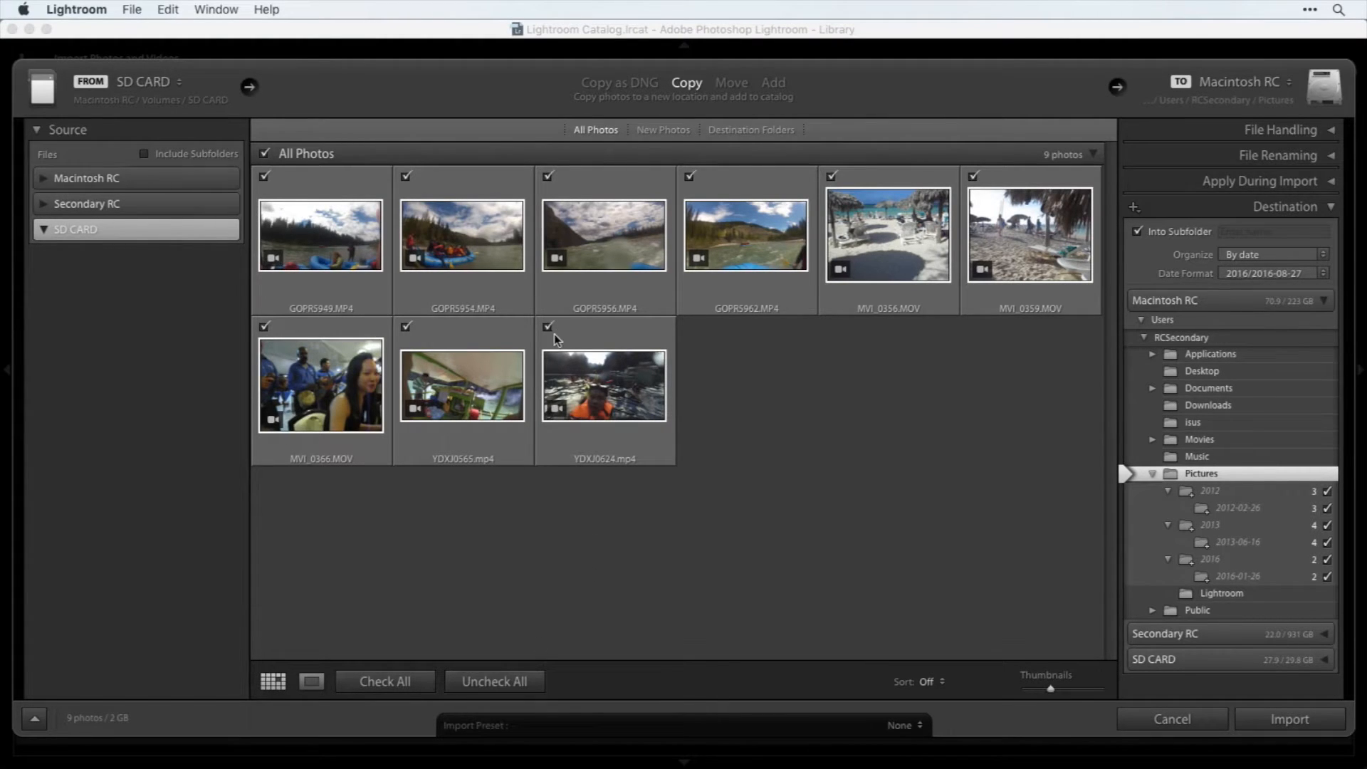
- Exclude YDXJ0565.mp4 and YDXJ0624.mp4 from the import, and include all clips again after previewing the first clip enlarged
{"action": "left_click", "coordinate": [406, 327]}
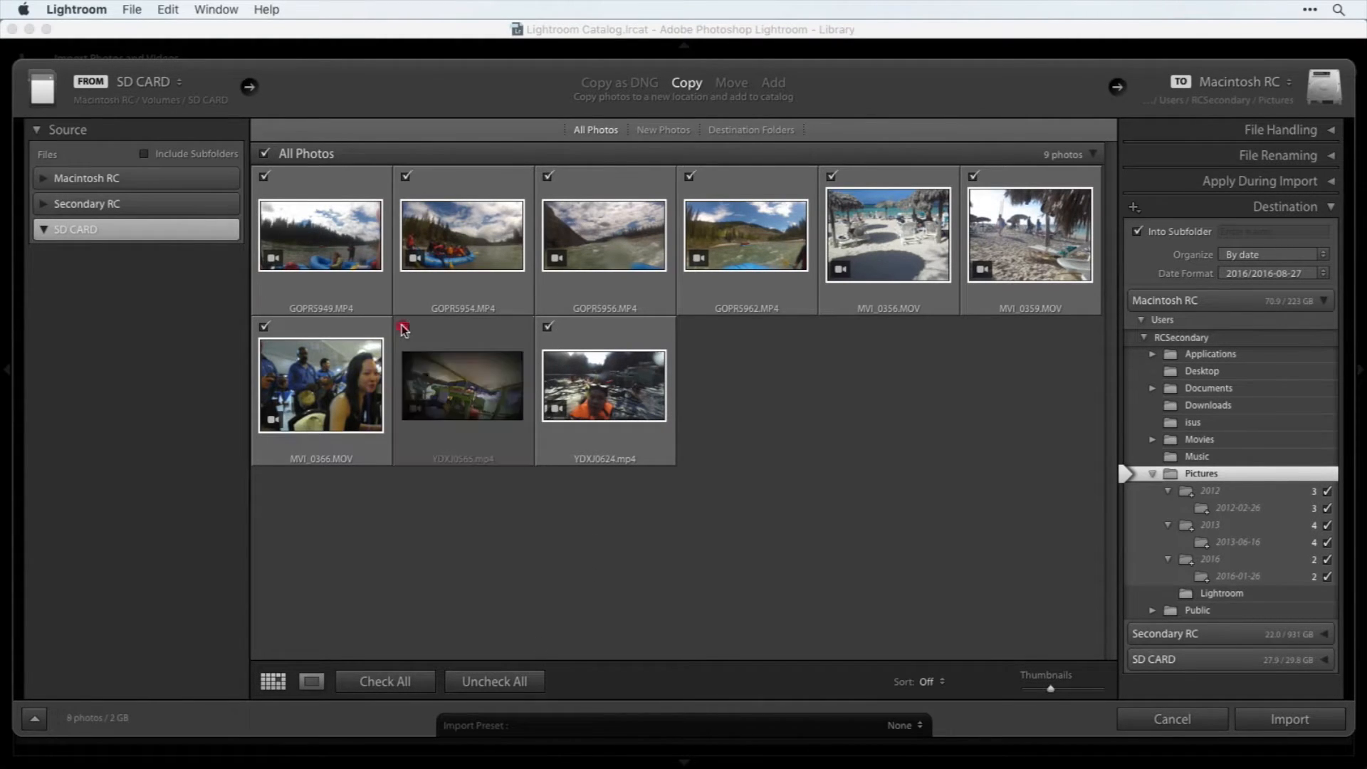
{"action": "left_click", "coordinate": [548, 326]}
{"action": "key", "text": "e"}
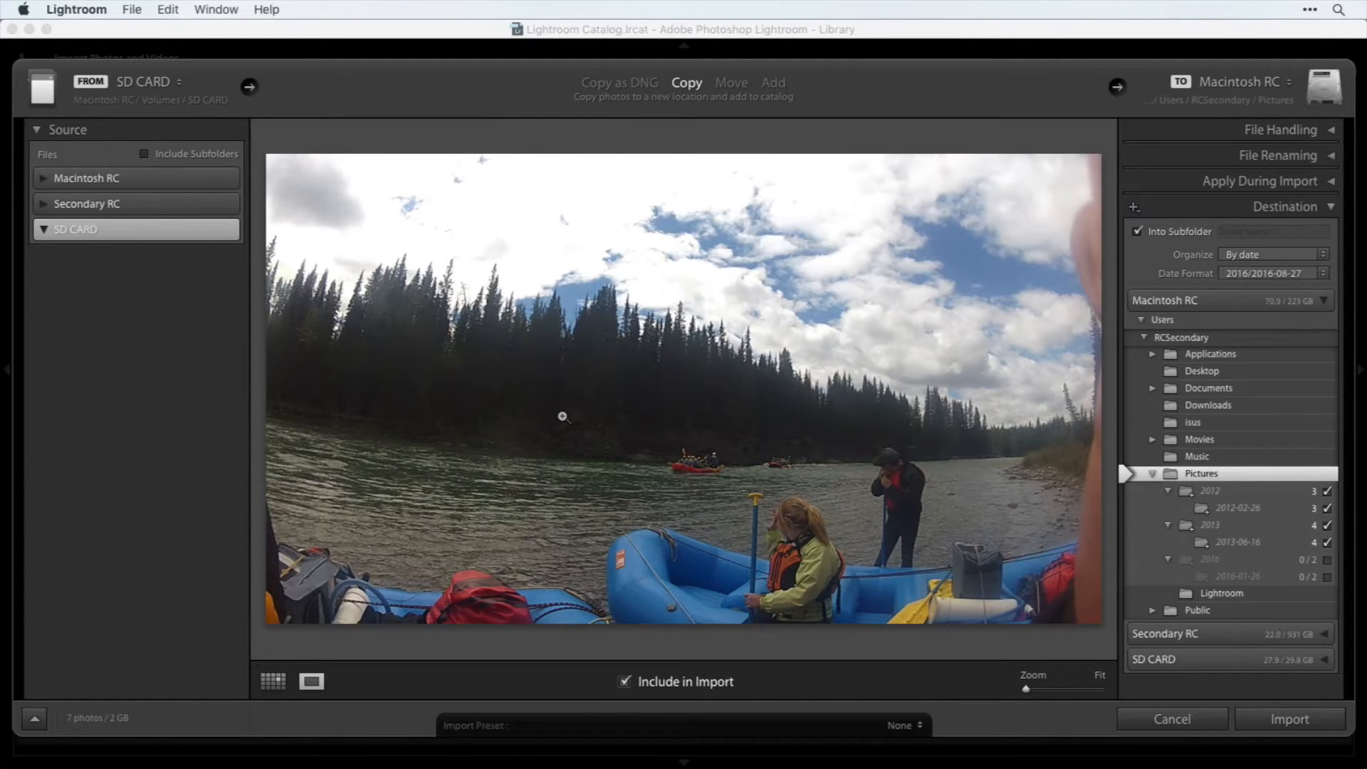
{"action": "left_click", "coordinate": [270, 685]}
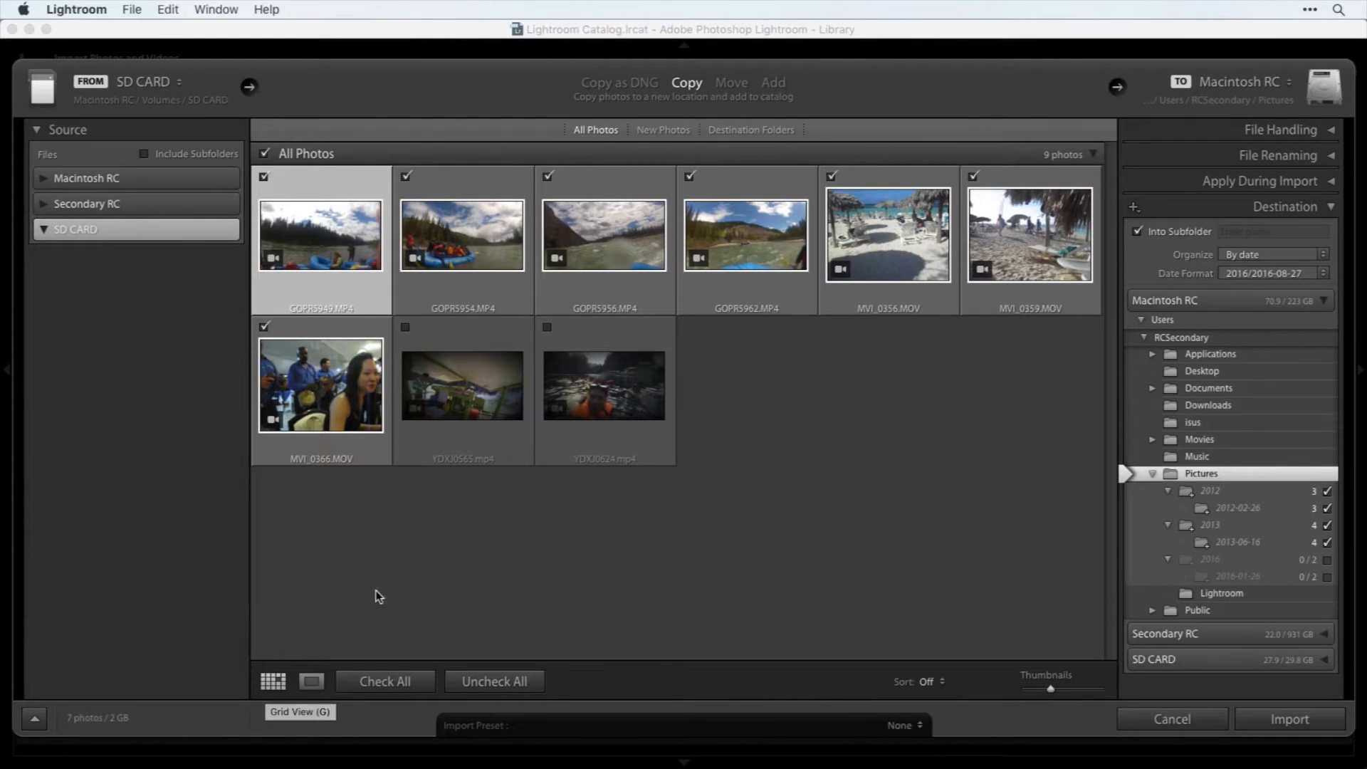
{"action": "left_click", "coordinate": [415, 684]}
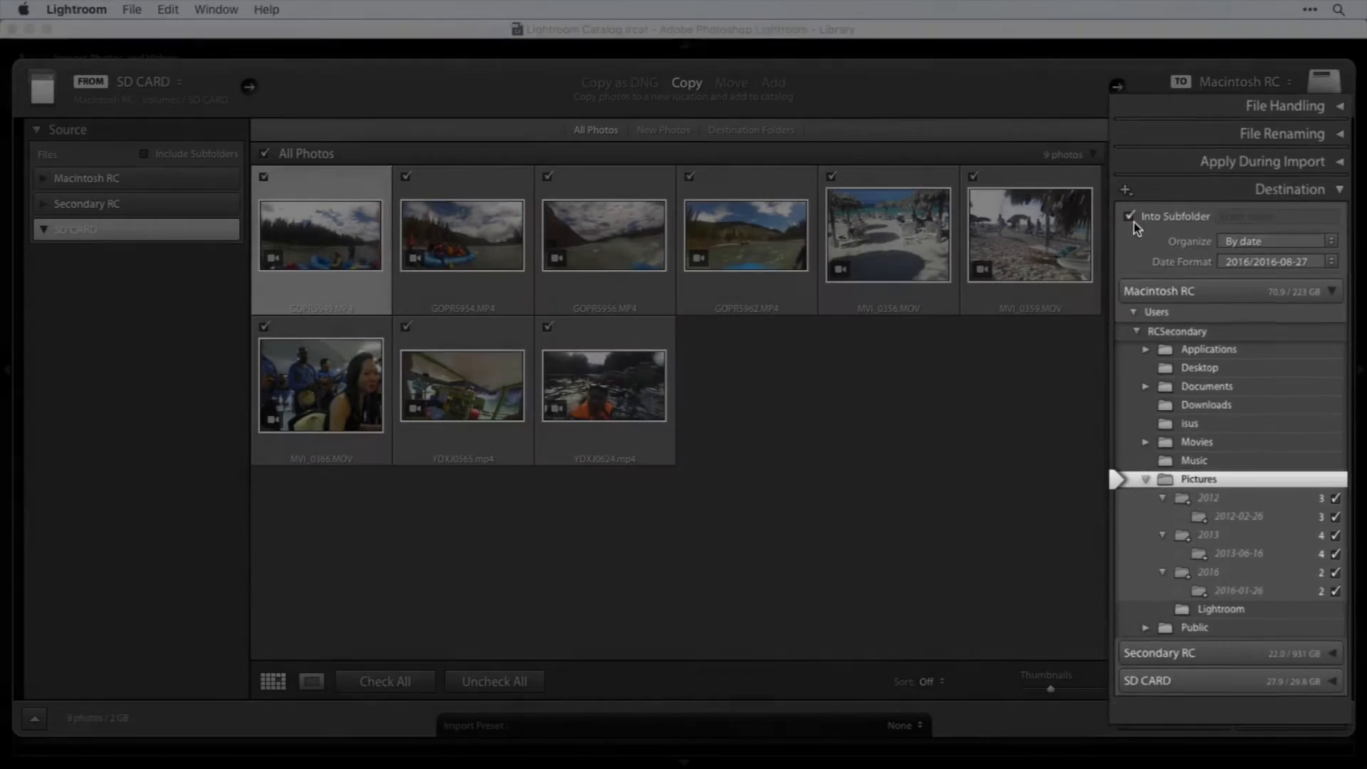
- Import all clips into the Lightroom folder inside Pictures, organized by date into subfolders
{"action": "left_click", "coordinate": [1137, 233]}
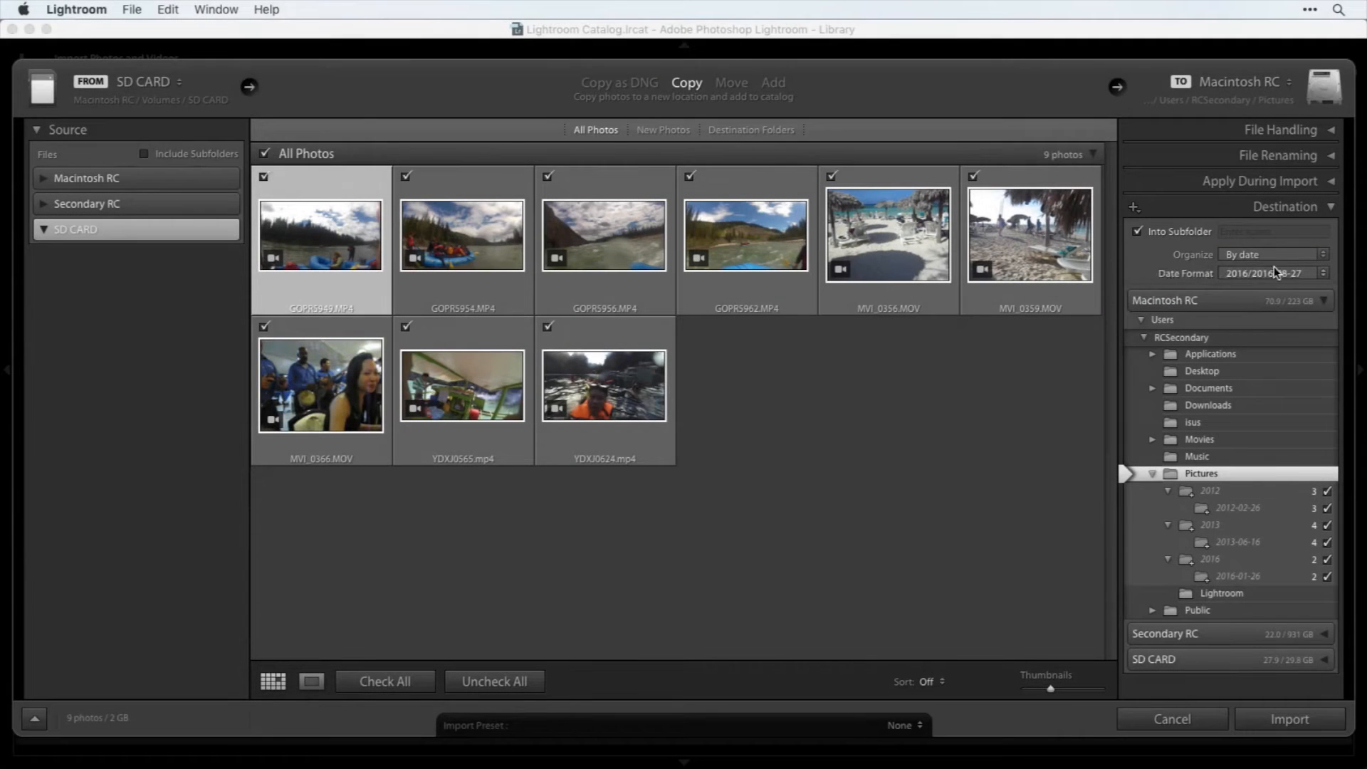
{"action": "left_click", "coordinate": [1271, 255]}
{"action": "left_click", "coordinate": [1268, 256]}
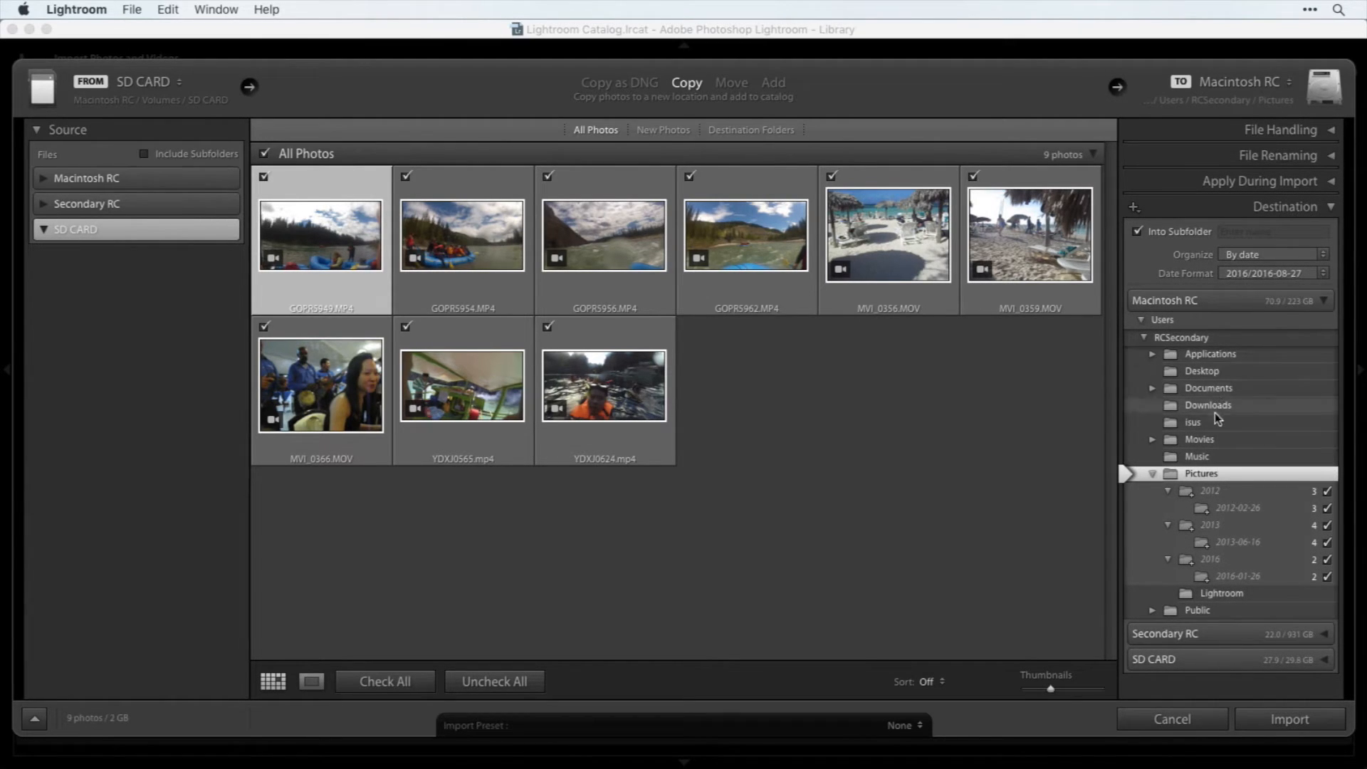
{"action": "left_click", "coordinate": [1212, 597]}
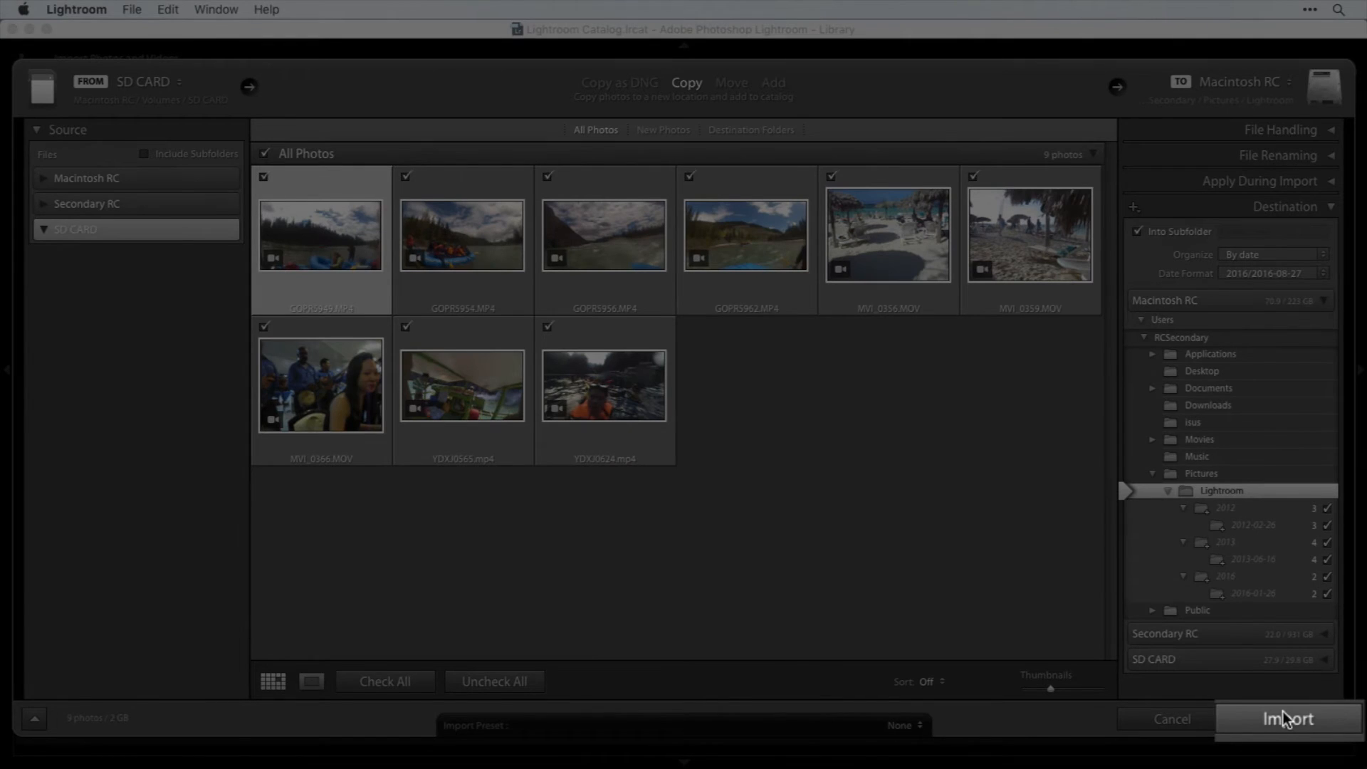
{"action": "left_click", "coordinate": [1288, 720]}
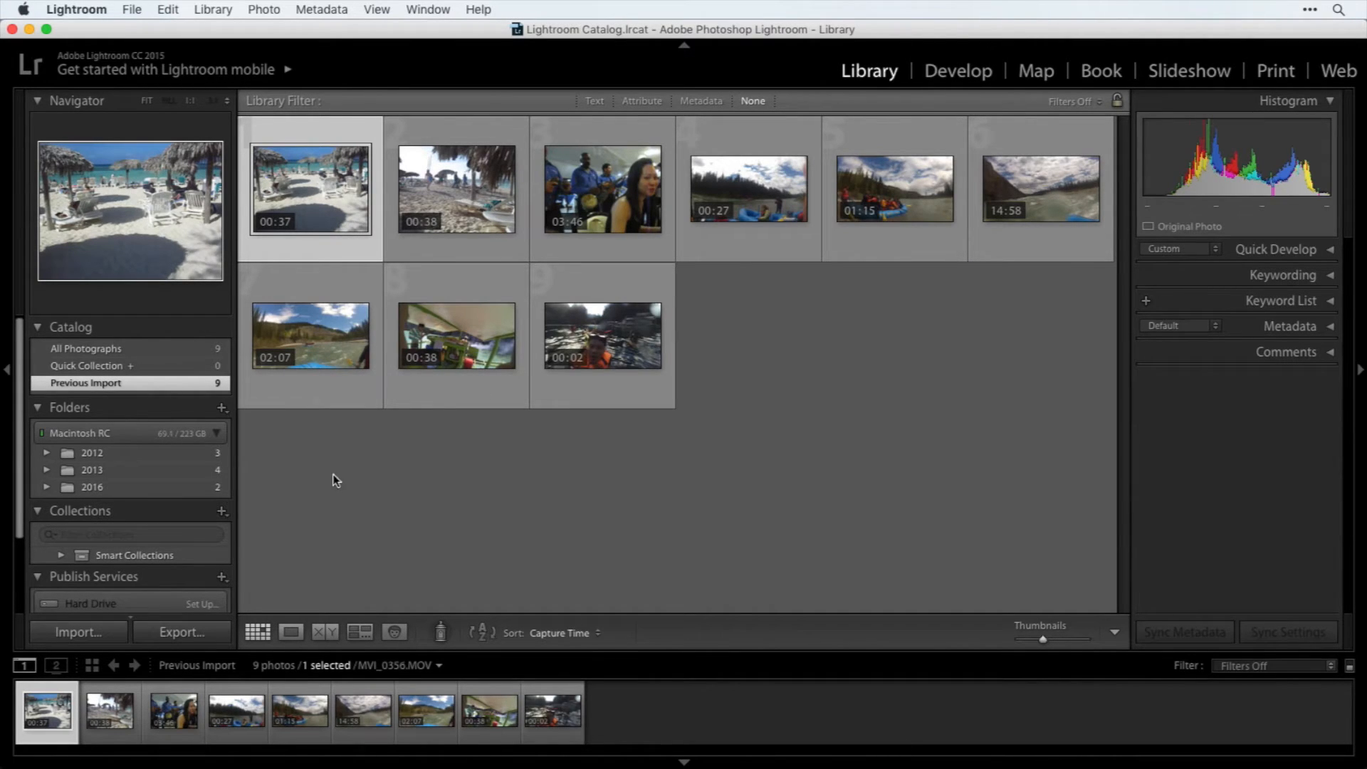
- Expand the 2012, 2013 and 2016 folders in the library to show their dated subfolders
{"action": "left_click", "coordinate": [47, 453]}
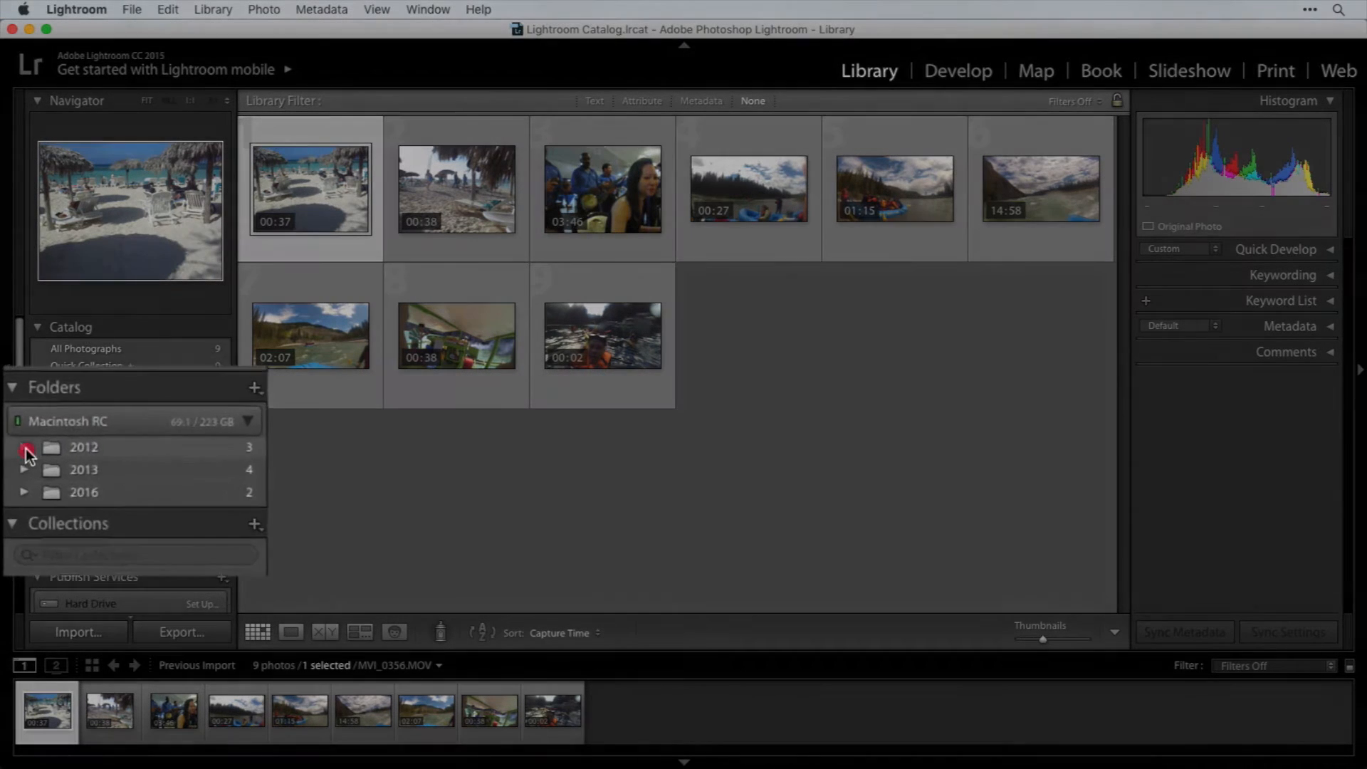
{"action": "left_click", "coordinate": [28, 495]}
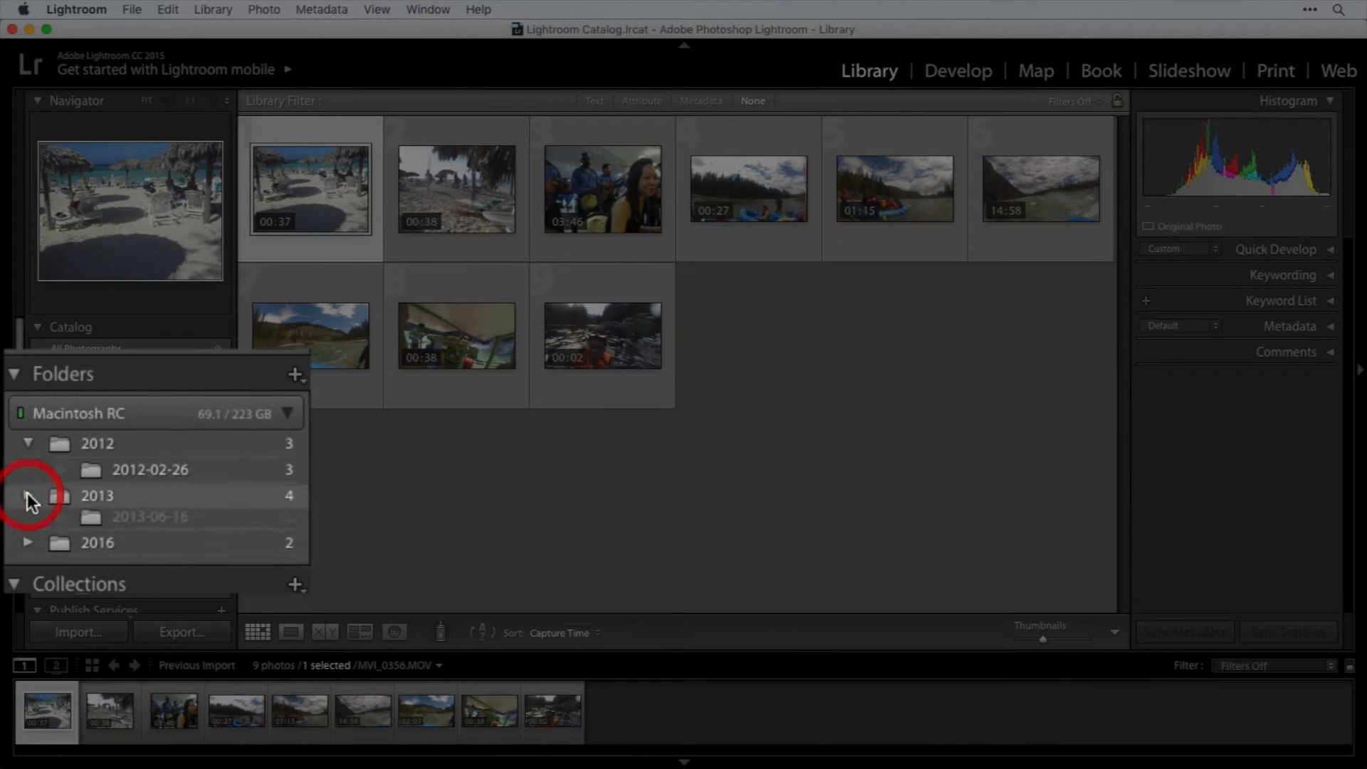
{"action": "left_click", "coordinate": [29, 549]}
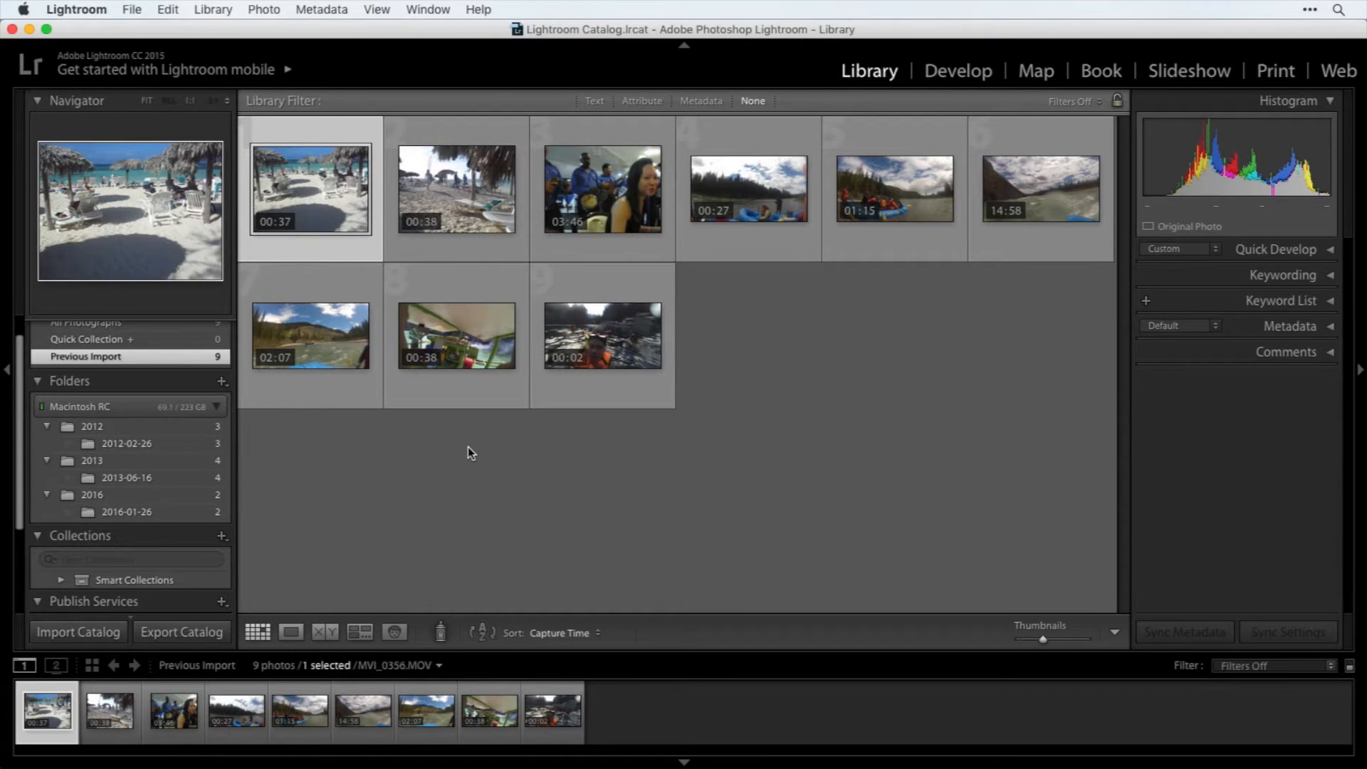
- Switch to Finder and browse the imported year folders in Pictures > Lightroom, viewing the contents of 2016-01-26
{"action": "key", "text": "super+alt+space"}
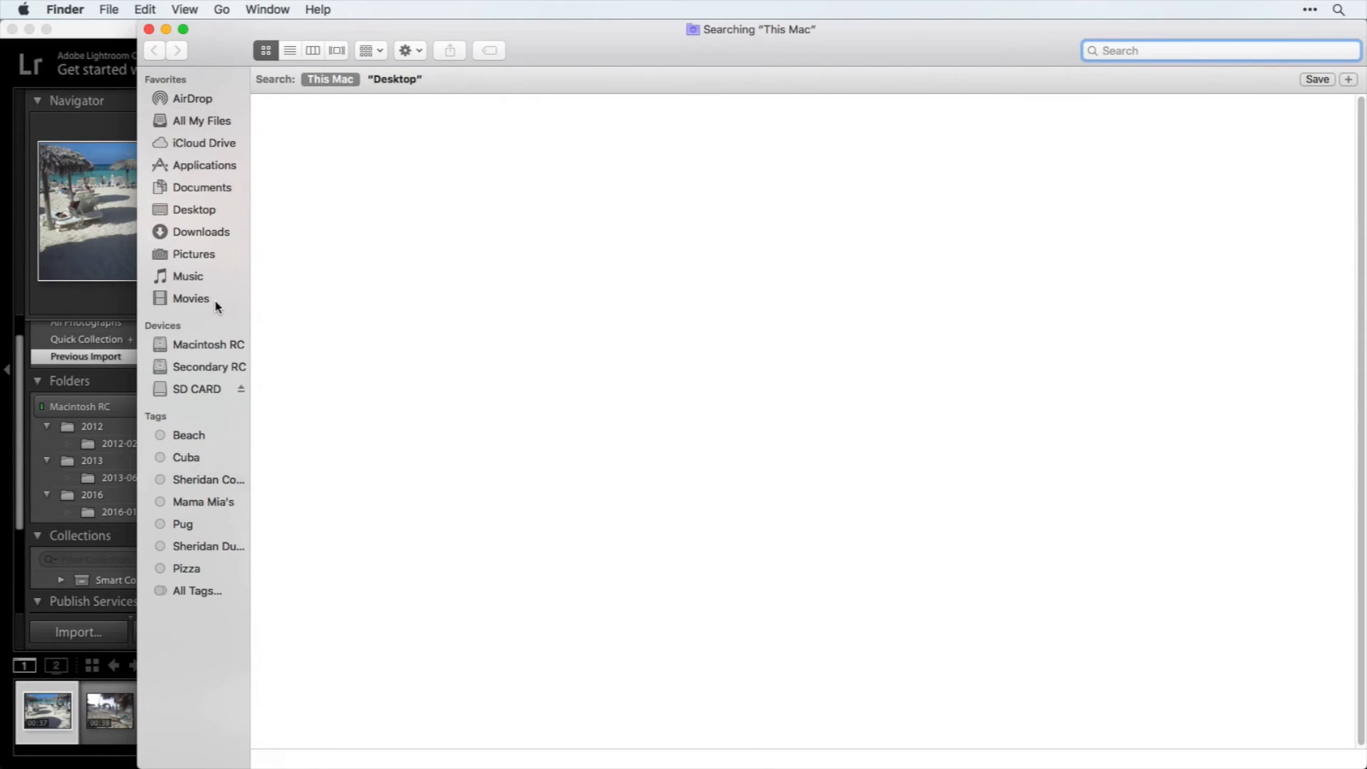
{"action": "left_click", "coordinate": [194, 258]}
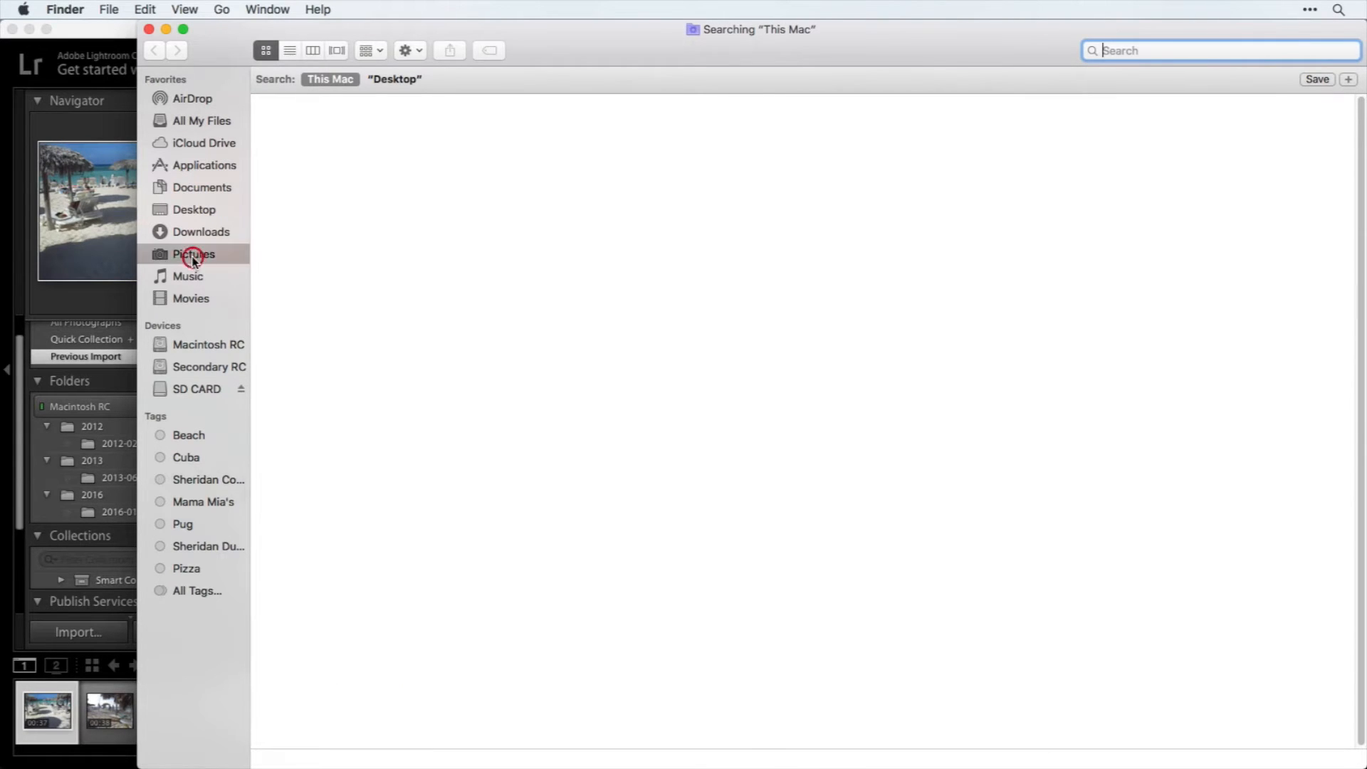
{"action": "left_click", "coordinate": [360, 74]}
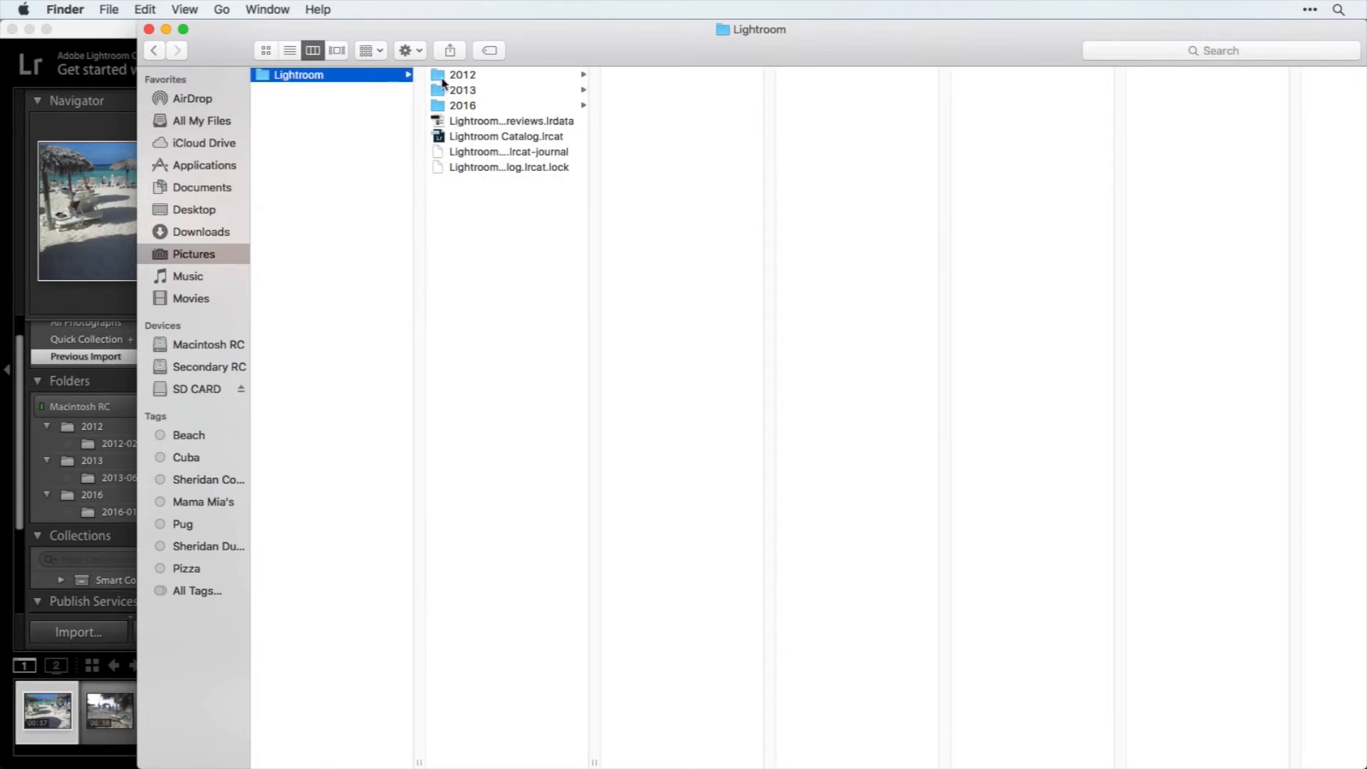
{"action": "left_click", "coordinate": [474, 107]}
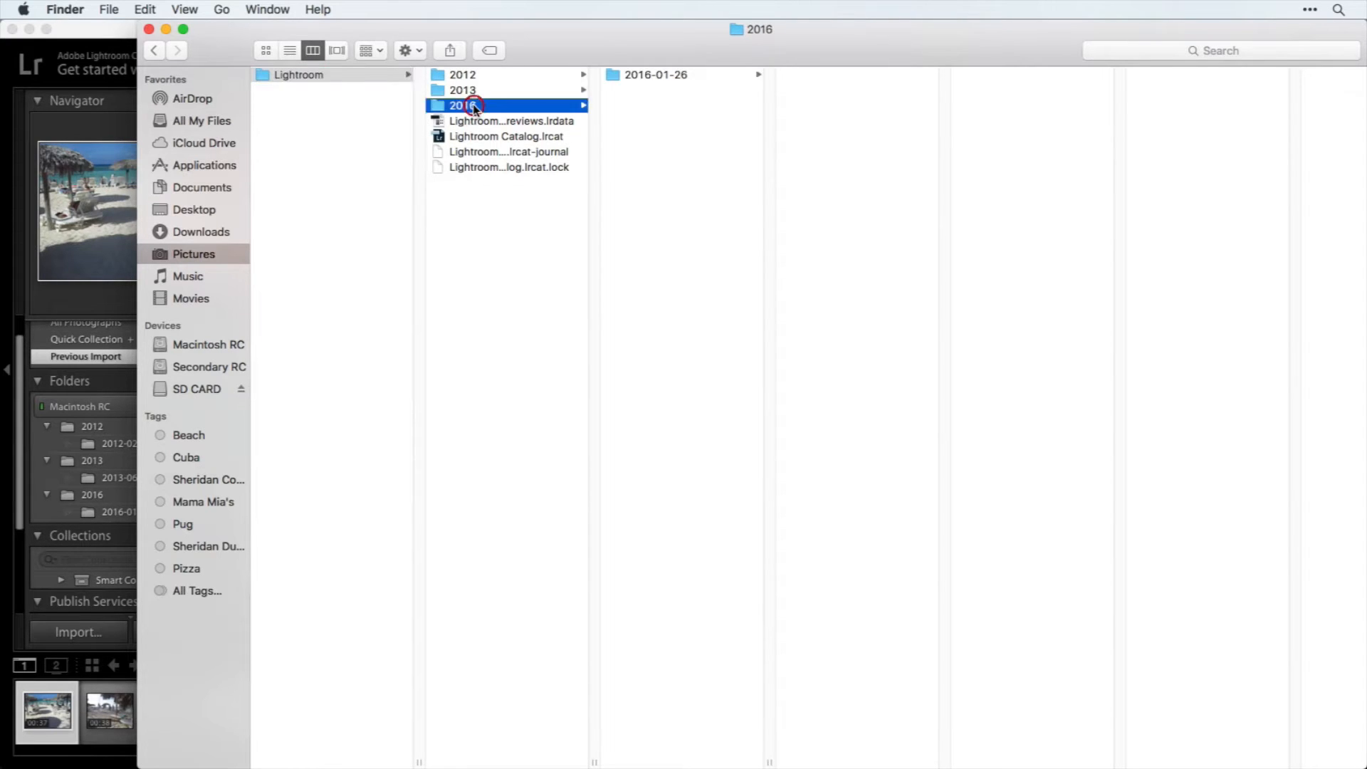
{"action": "left_click", "coordinate": [484, 88]}
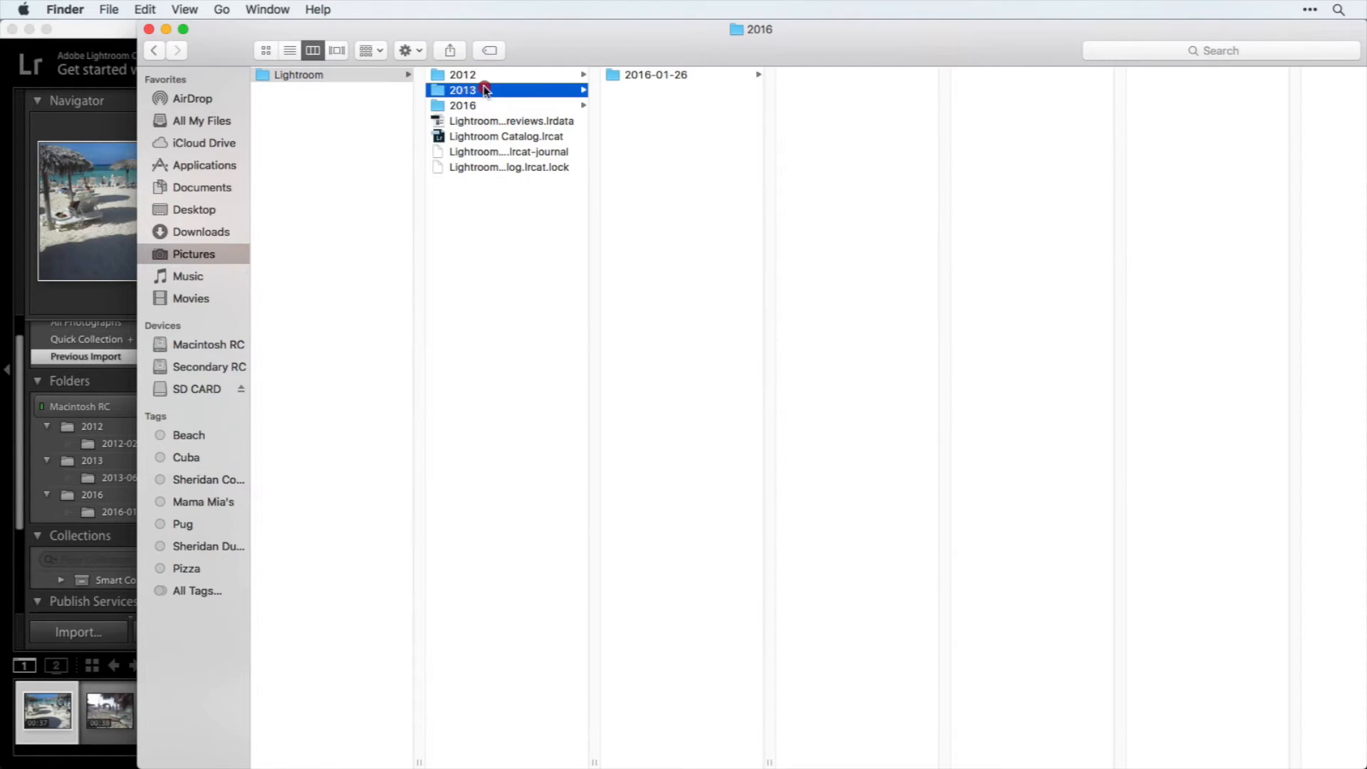
{"action": "left_click", "coordinate": [570, 108]}
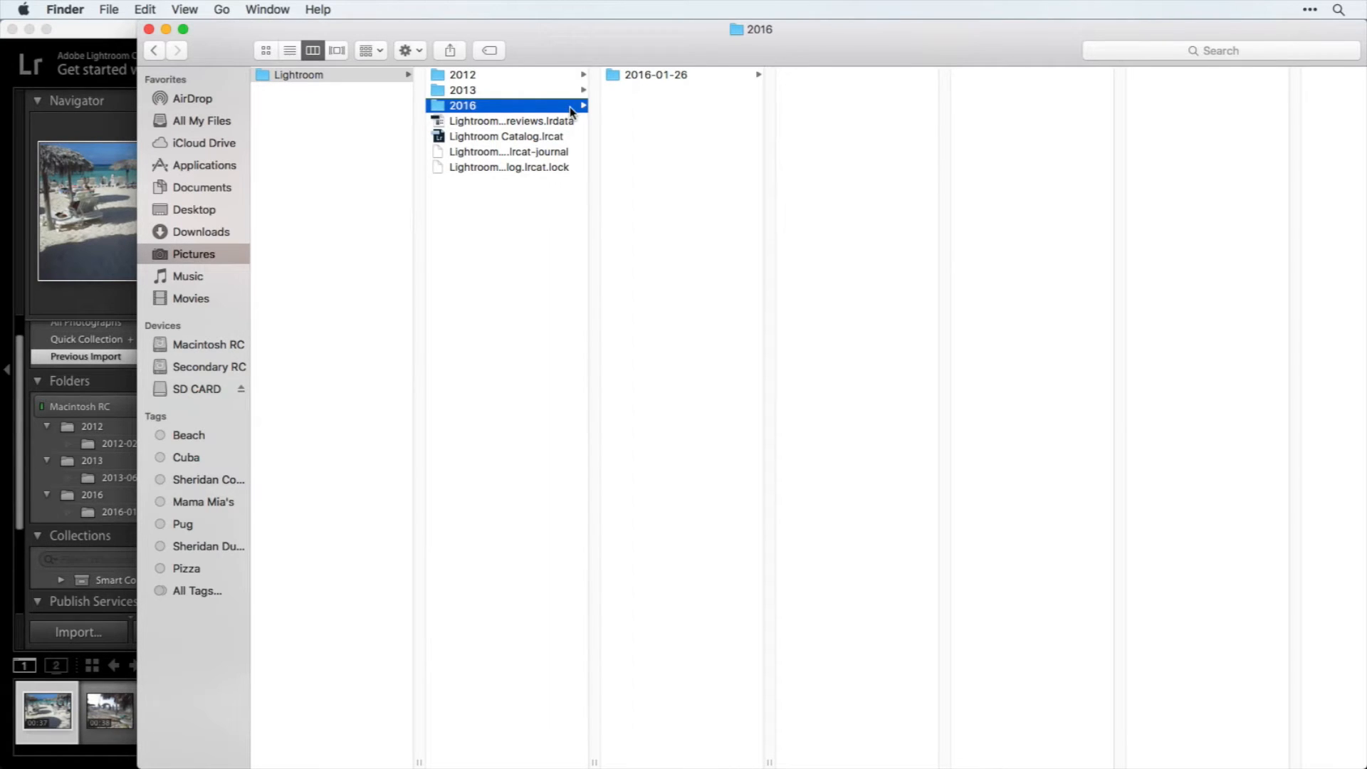
{"action": "left_click", "coordinate": [639, 75]}
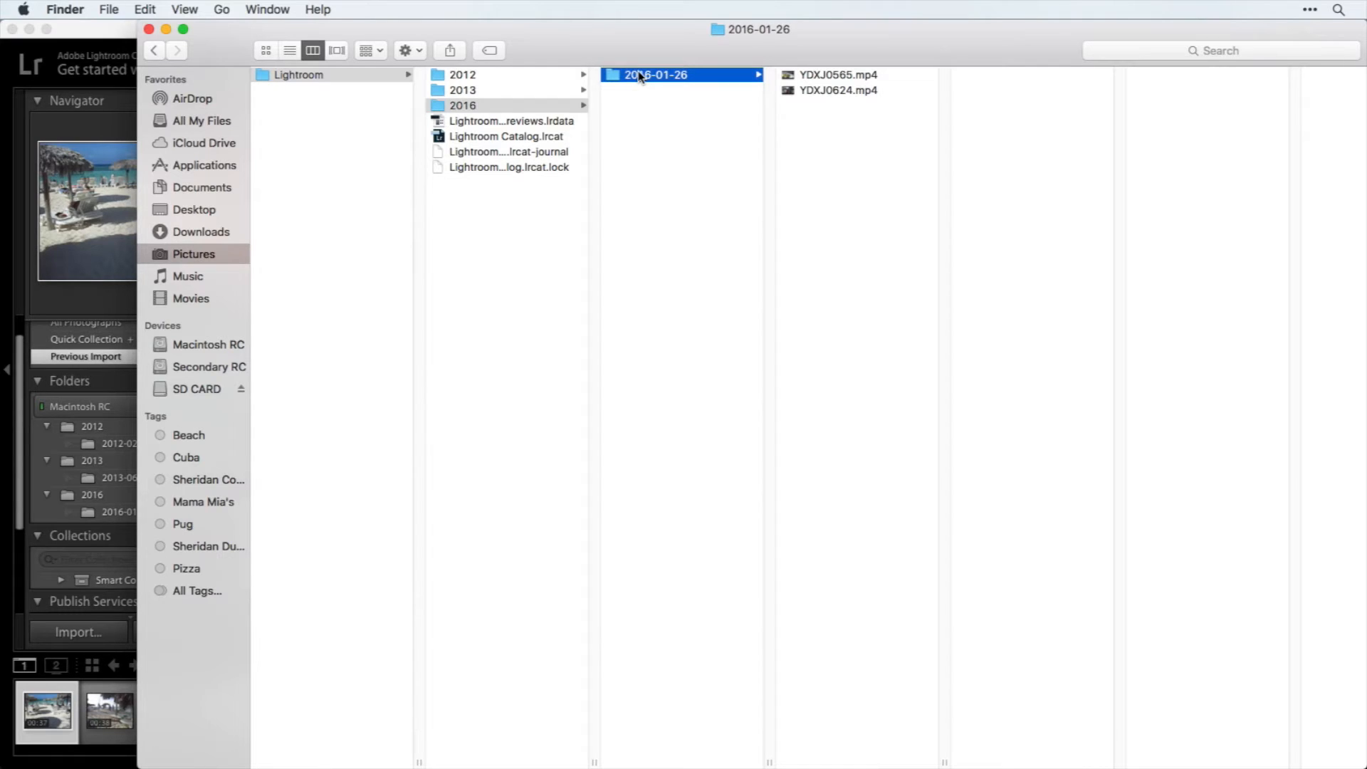
- Open the 2012-02-26 folder inside 2012 and inspect the tag and comment fields in its information
{"action": "left_click", "coordinate": [554, 75]}
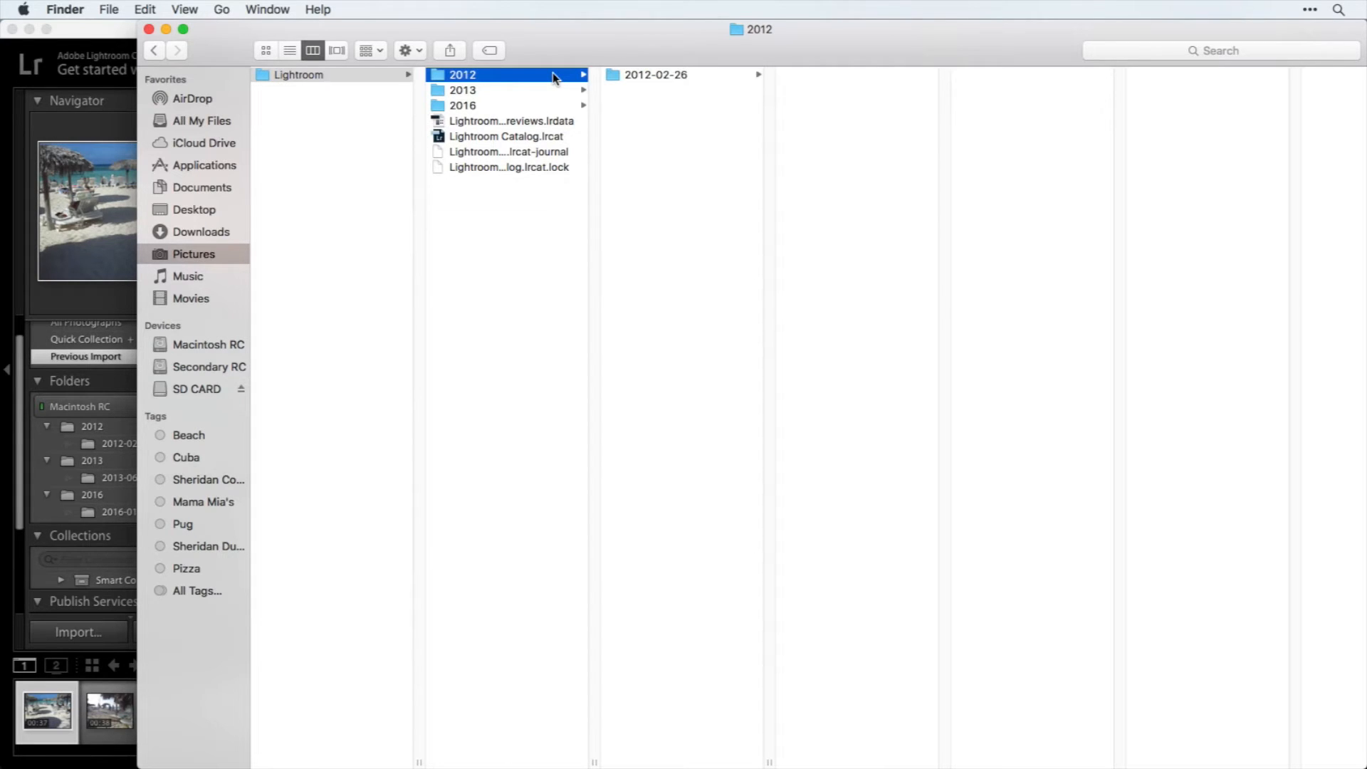
{"action": "left_click", "coordinate": [622, 74]}
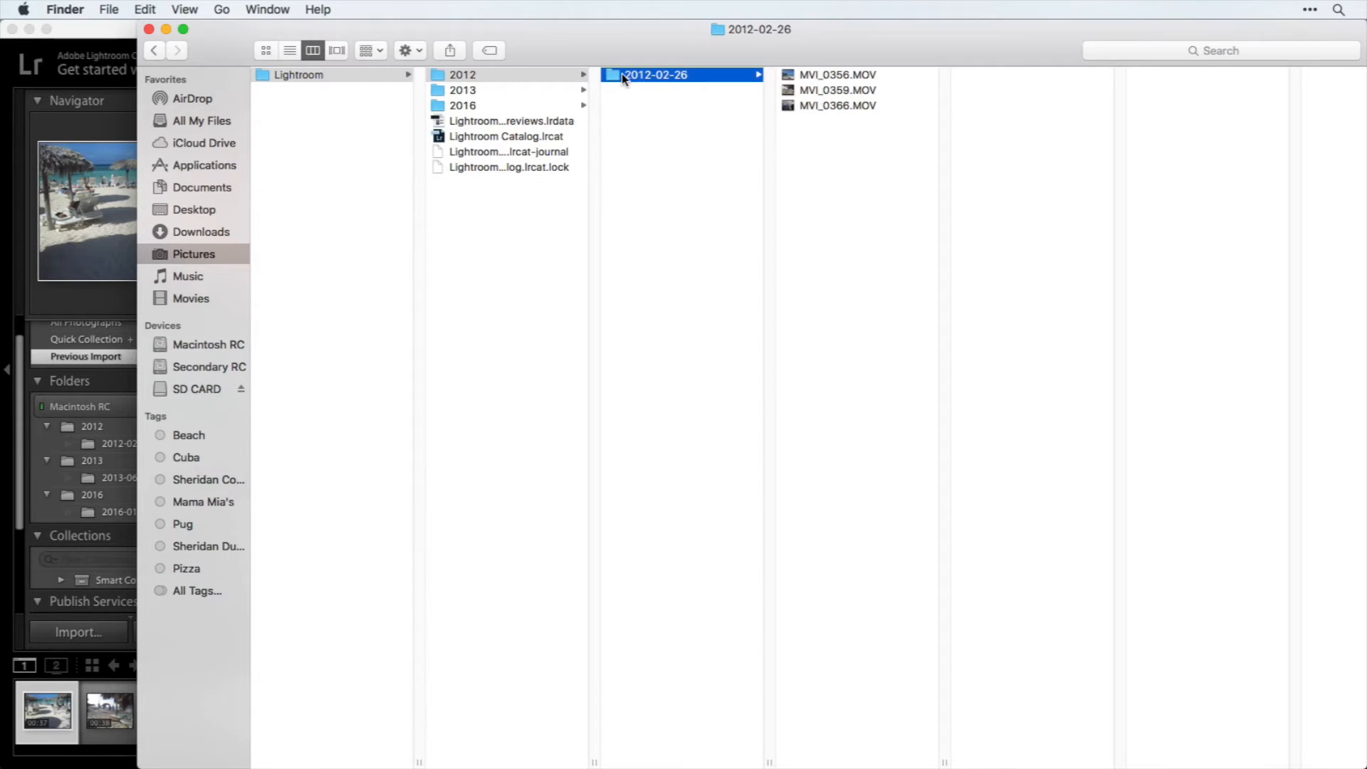
{"action": "right_click", "coordinate": [643, 74]}
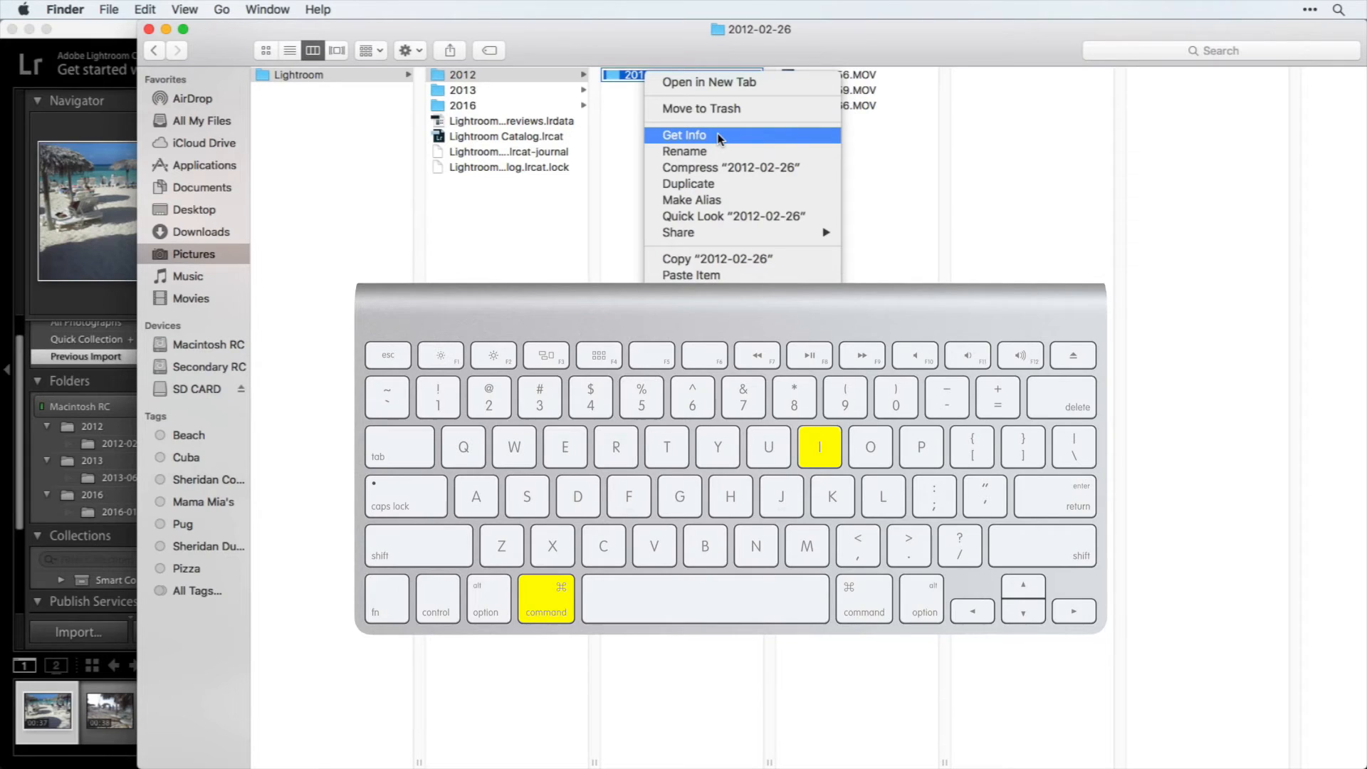
{"action": "left_click", "coordinate": [719, 136]}
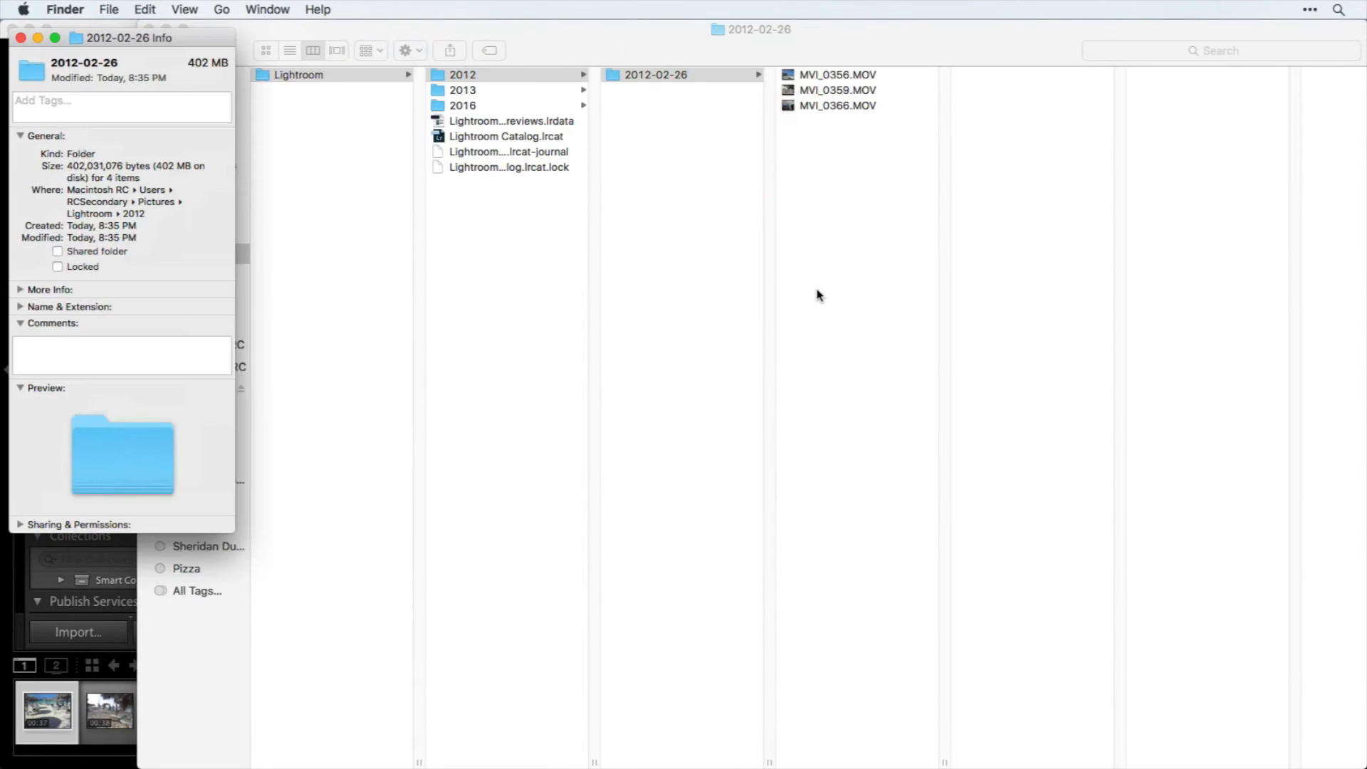
{"action": "left_click_drag", "start_coordinate": [145, 47], "coordinate": [781, 127]}
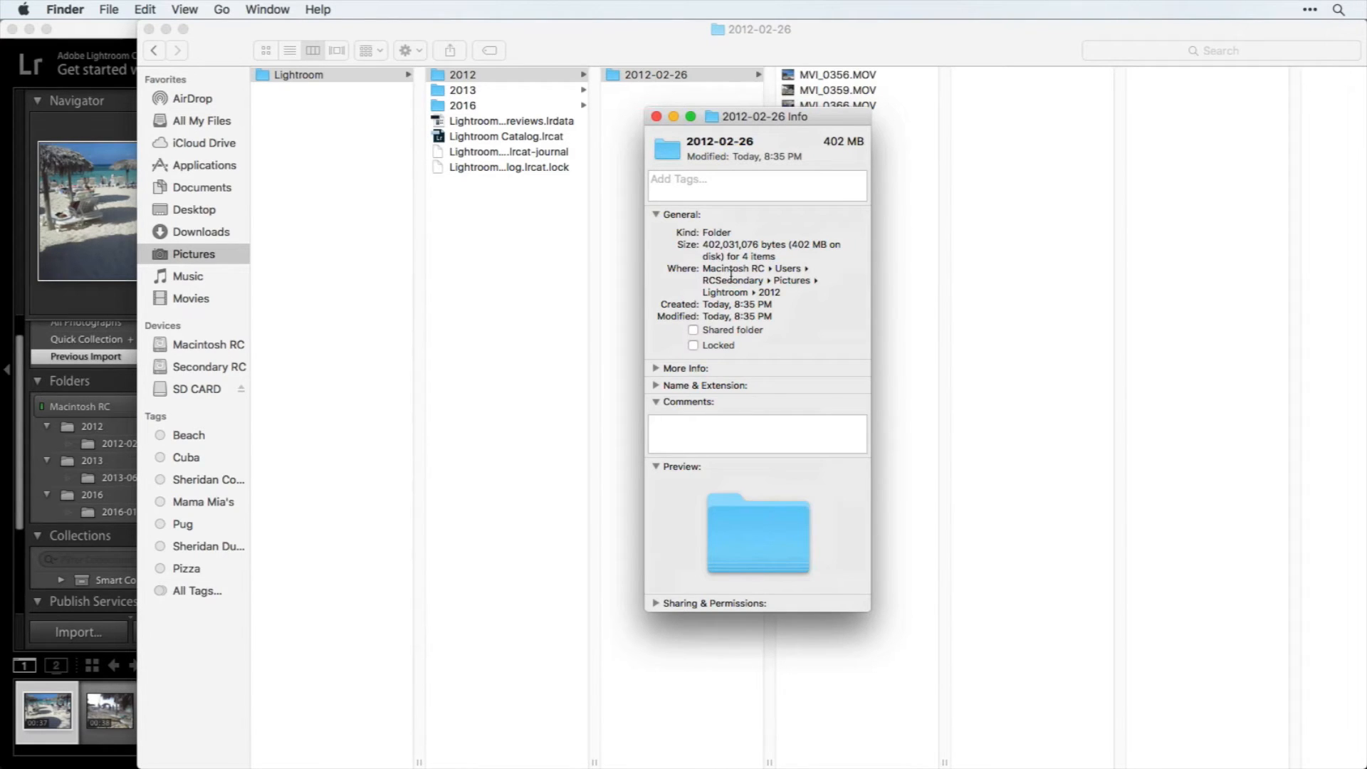
{"action": "left_click", "coordinate": [720, 177]}
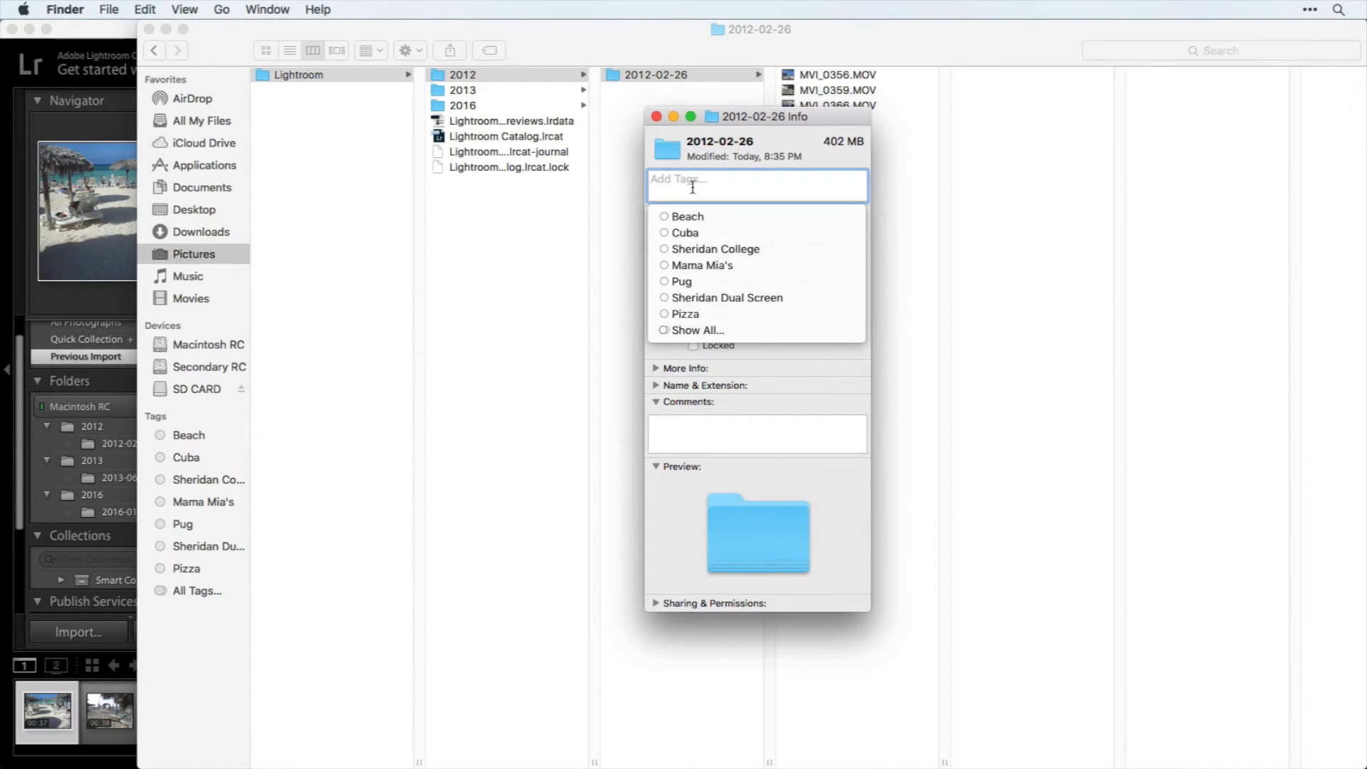
{"action": "left_click", "coordinate": [712, 435]}
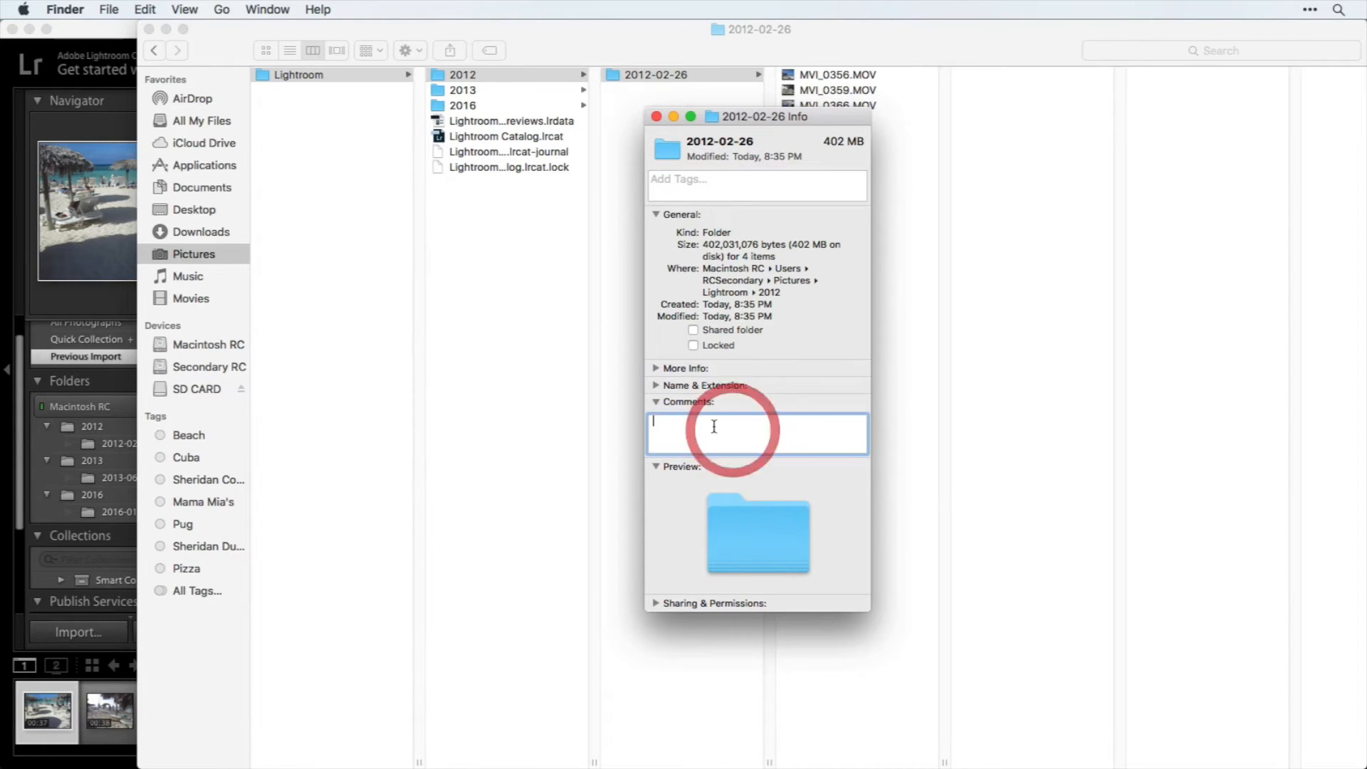
{"action": "left_click", "coordinate": [619, 409]}
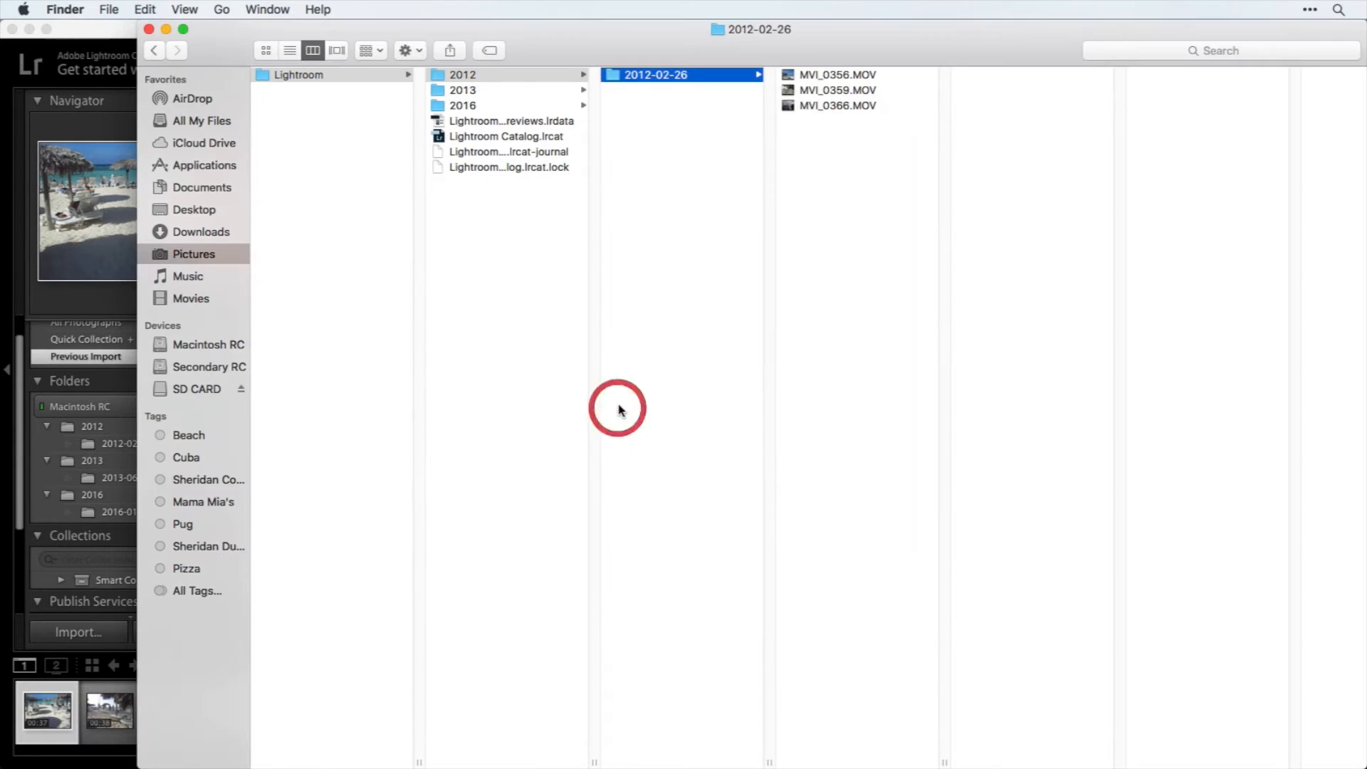
- Preview the clips MVI_0356.MOV and MVI_0359.MOV in the 2012-02-26 folder
{"action": "left_click", "coordinate": [847, 77]}
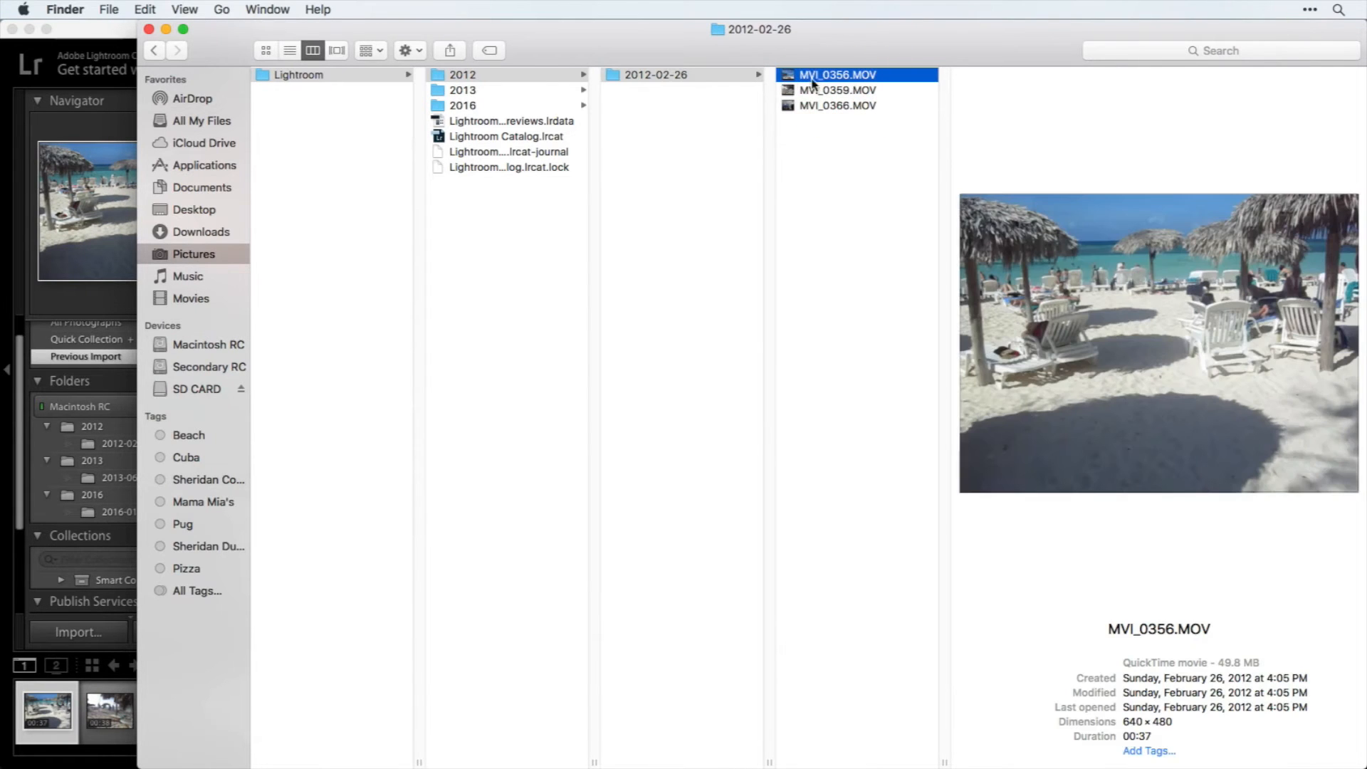
{"action": "key", "text": "space"}
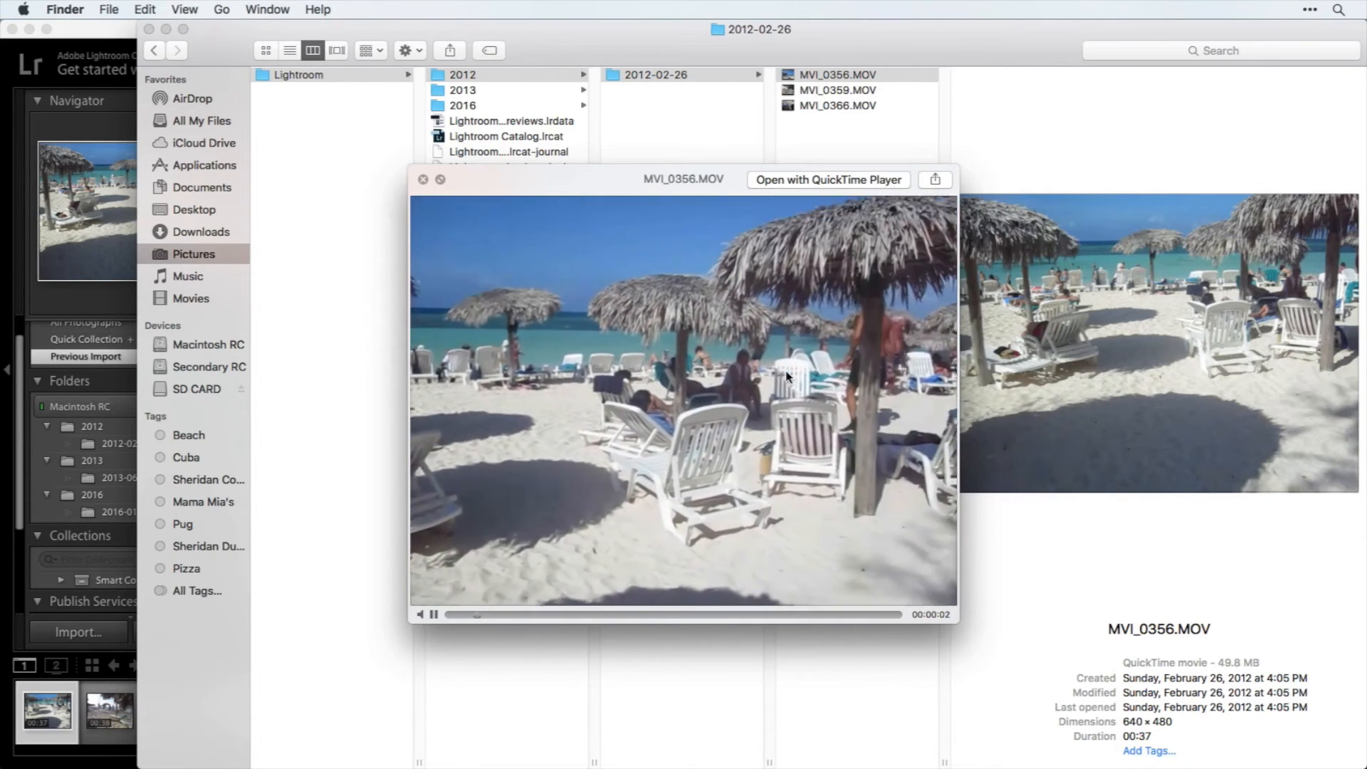
{"action": "key", "text": "space"}
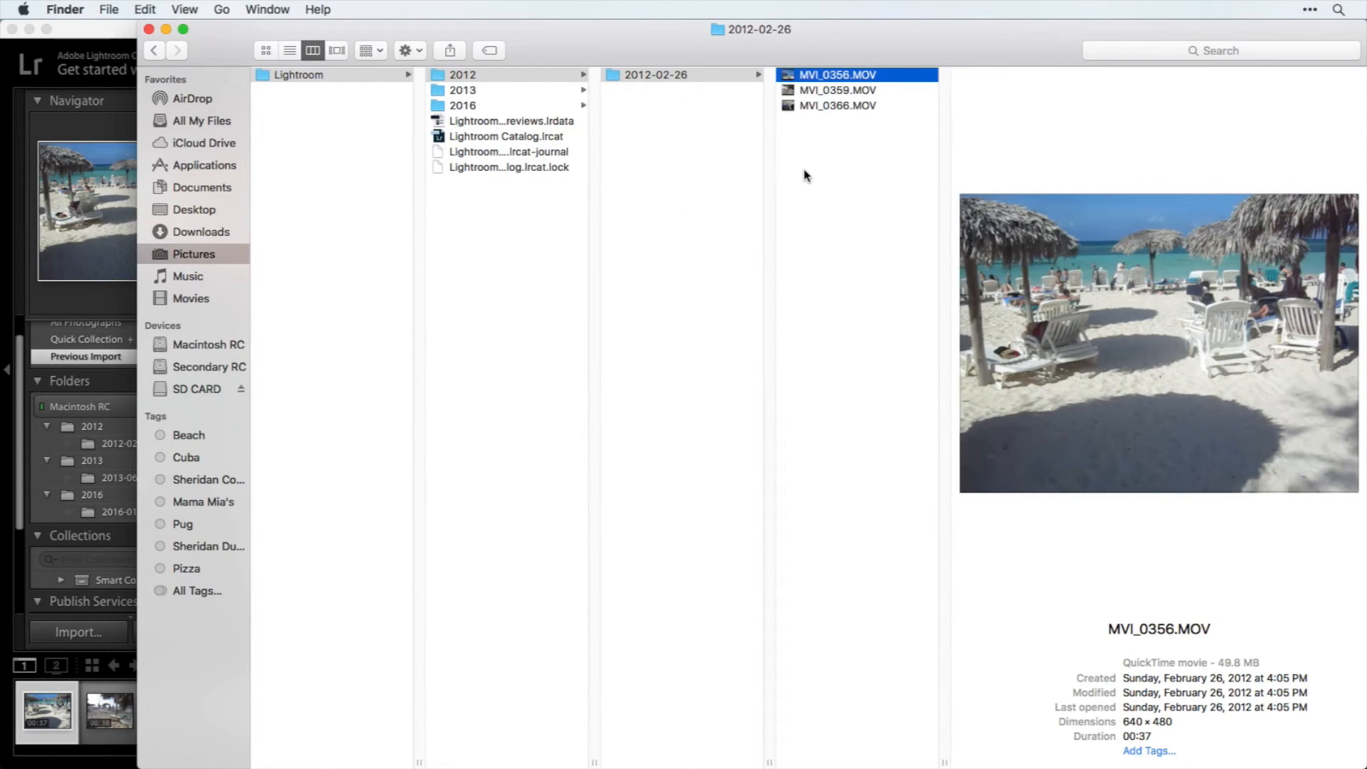
{"action": "left_click", "coordinate": [823, 93]}
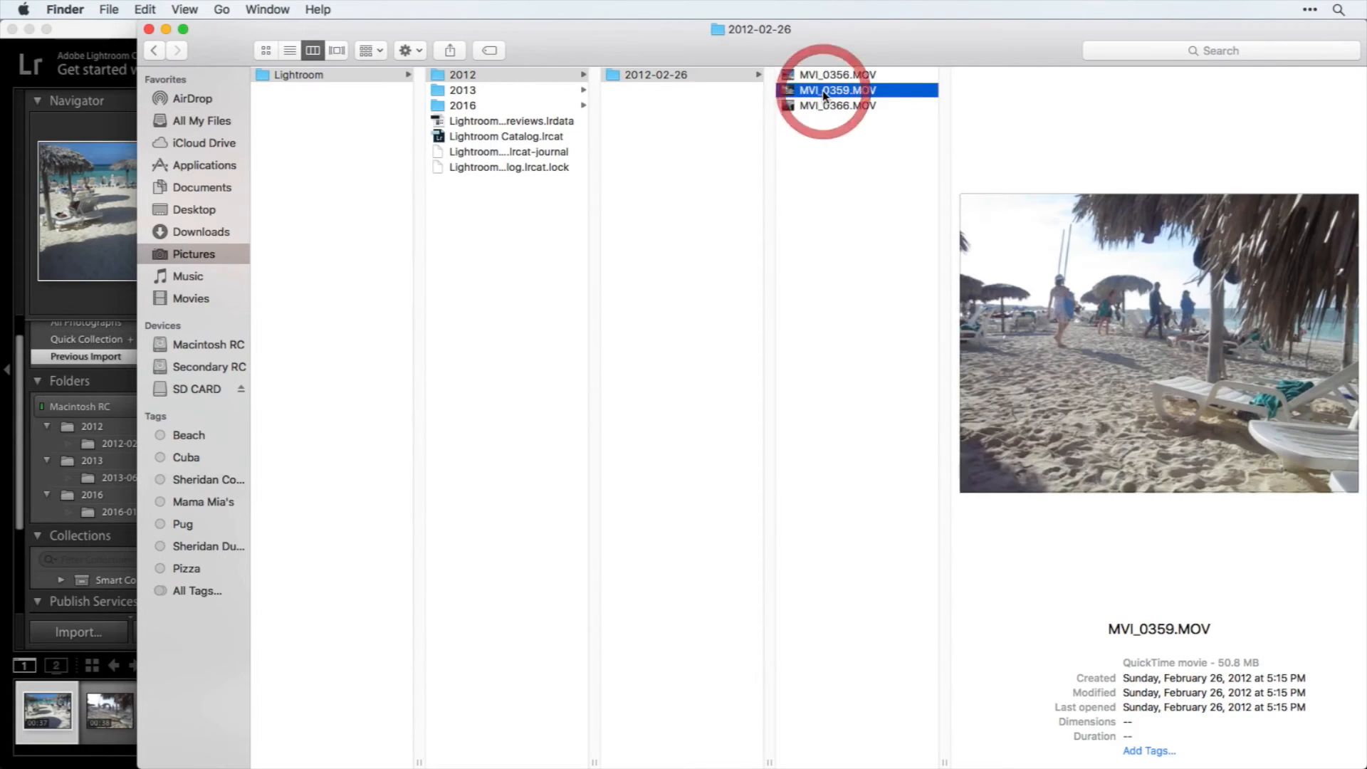
{"action": "key", "text": "space"}
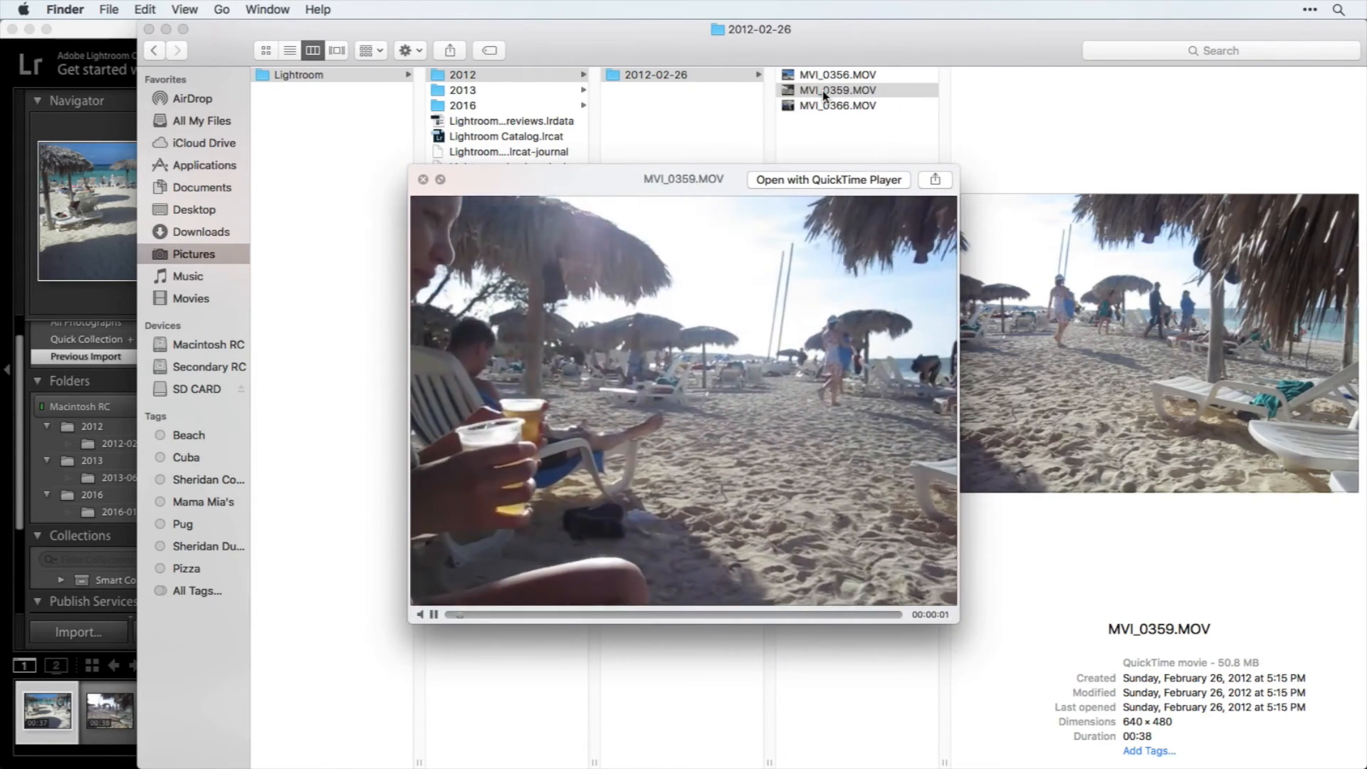
{"action": "key", "text": "space"}
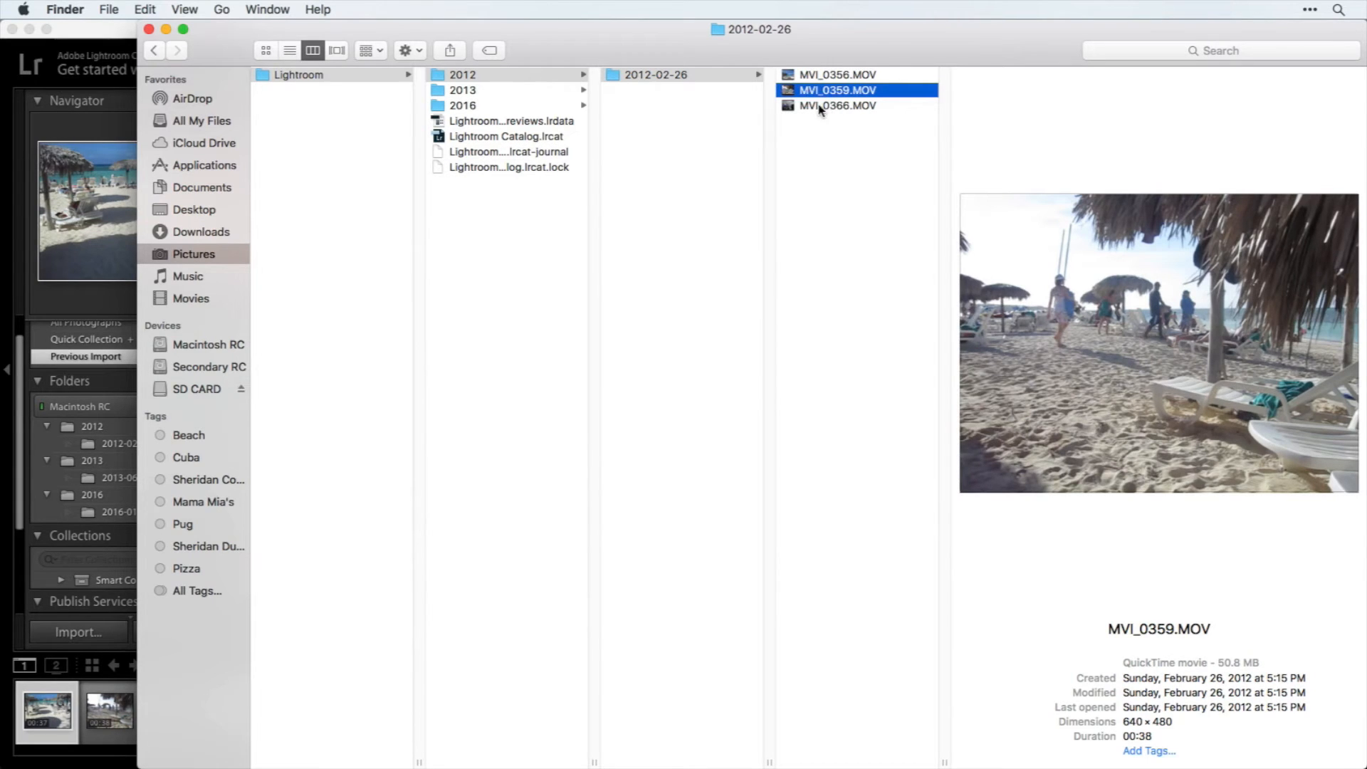
- Tag the 2012-02-26 folder with Cuba and Beach in its information
{"action": "left_click", "coordinate": [702, 78]}
{"action": "right_click", "coordinate": [702, 79]}
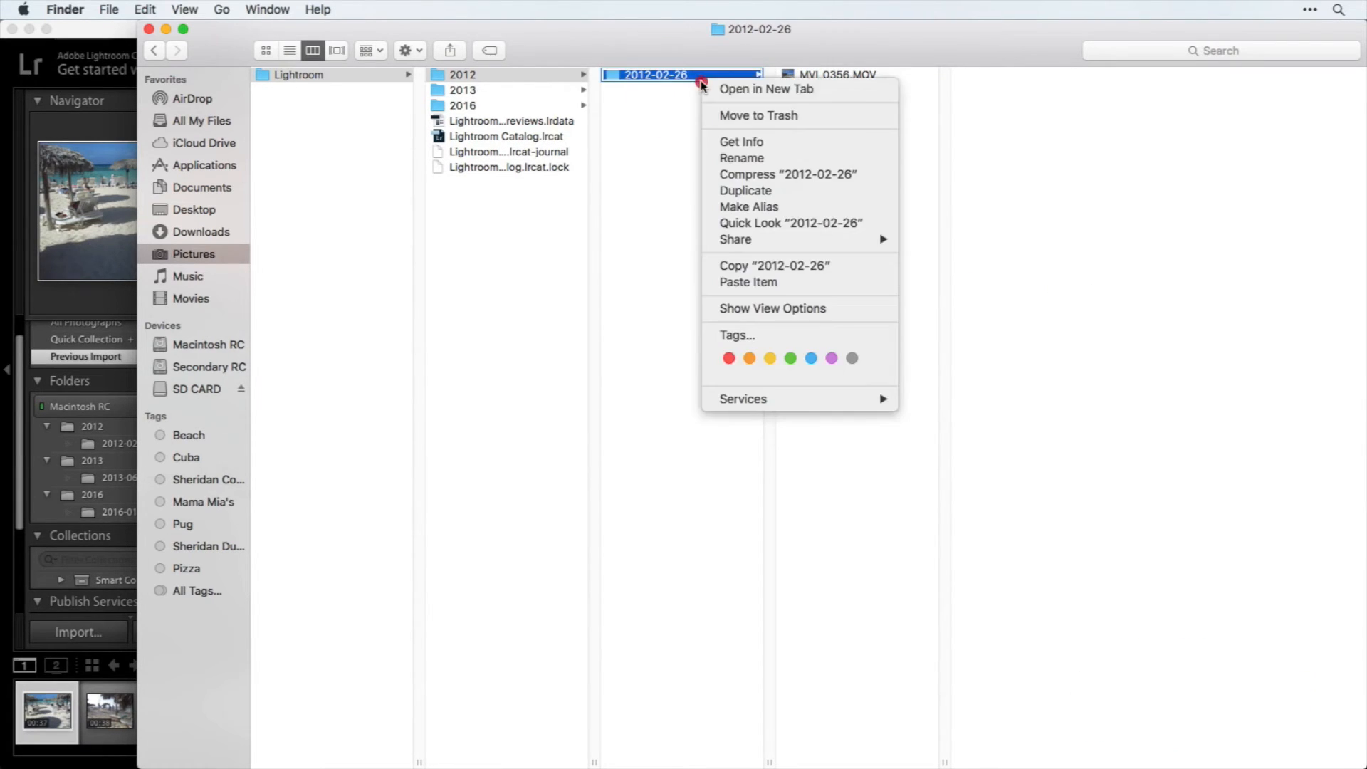
{"action": "left_click", "coordinate": [741, 142]}
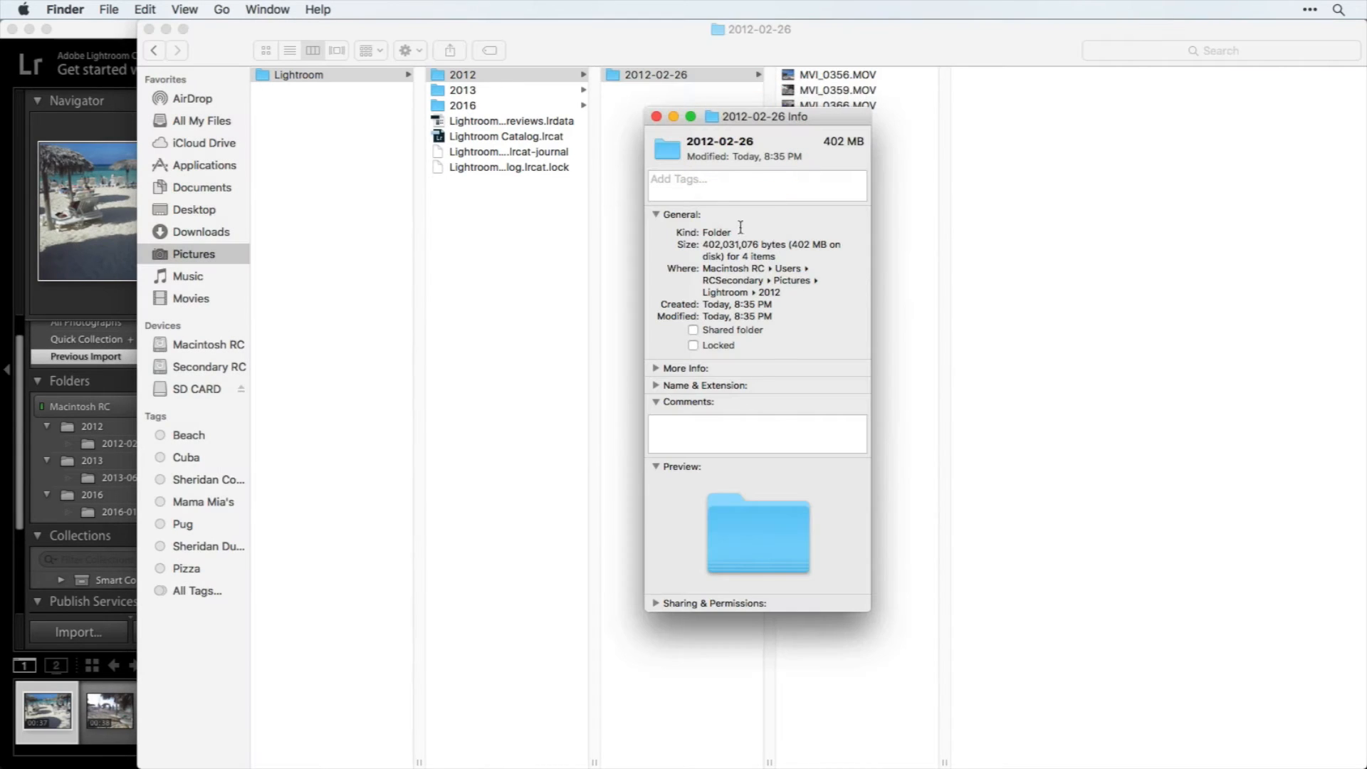
{"action": "left_click", "coordinate": [728, 436]}
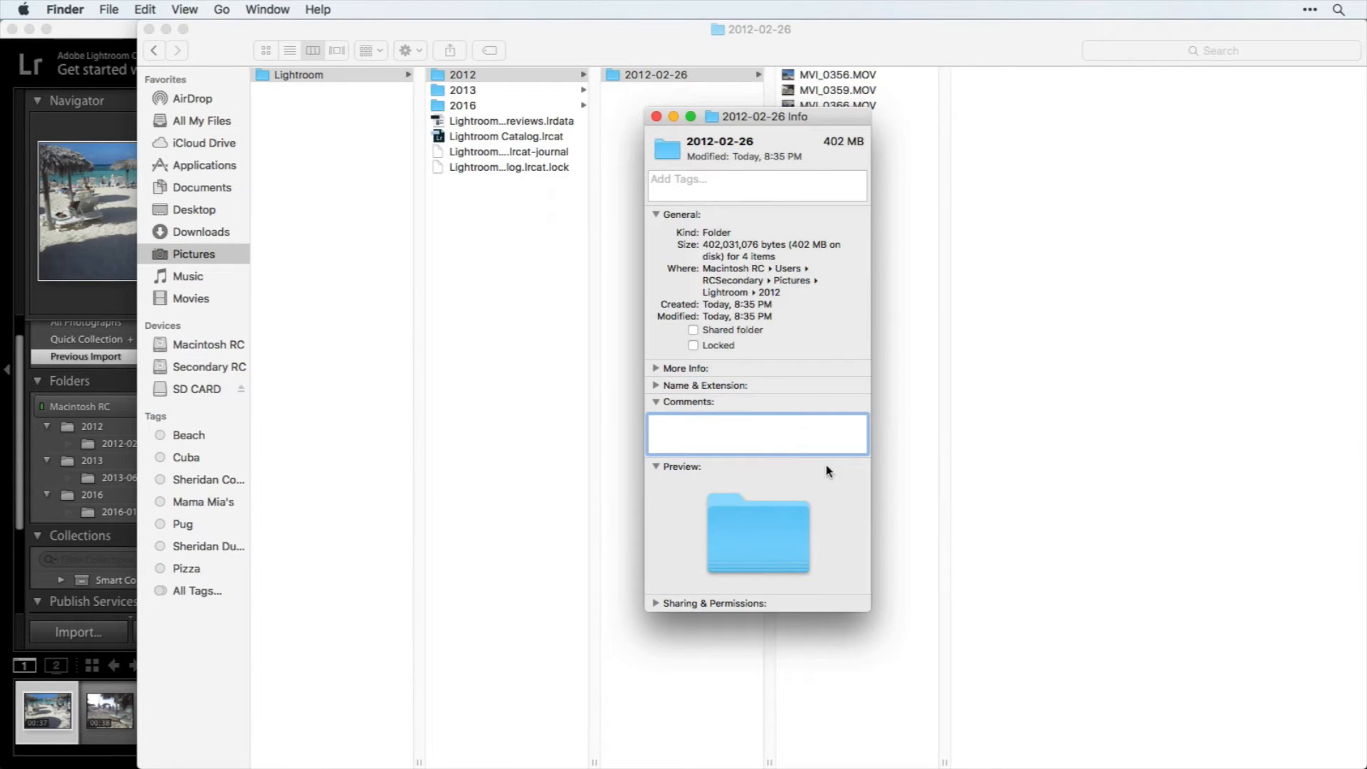
{"action": "left_click", "coordinate": [716, 193]}
{"action": "type", "text": "Cuba"}
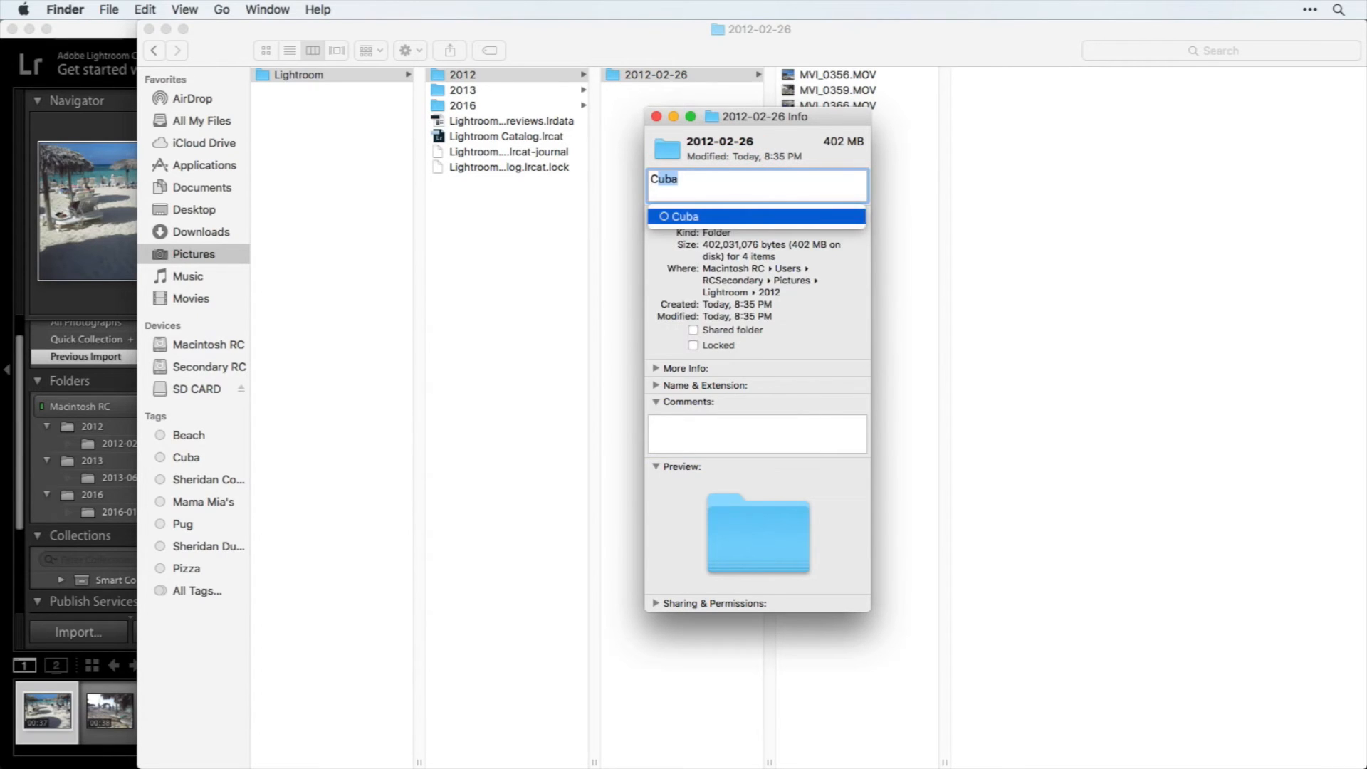
{"action": "key", "text": "Return"}
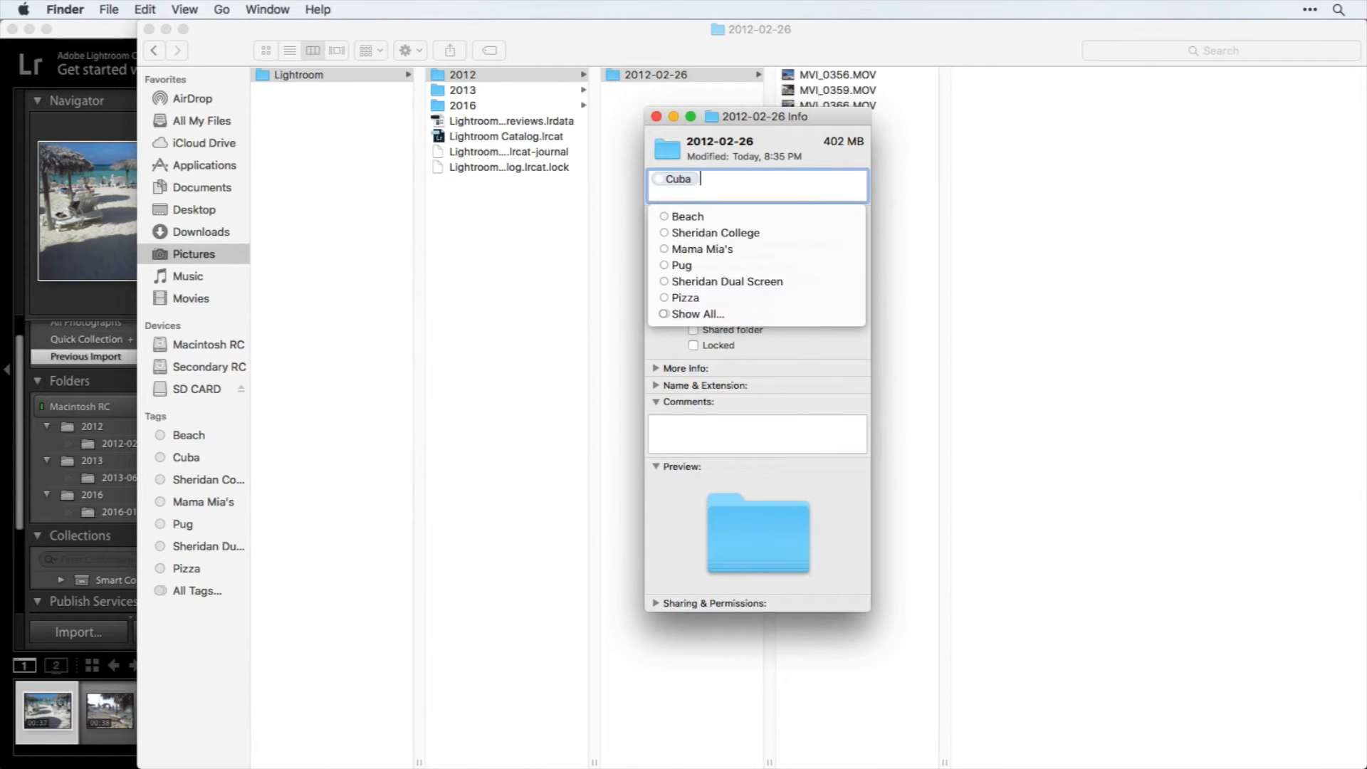
{"action": "type", "text": "Be"}
{"action": "key", "text": "Return"}
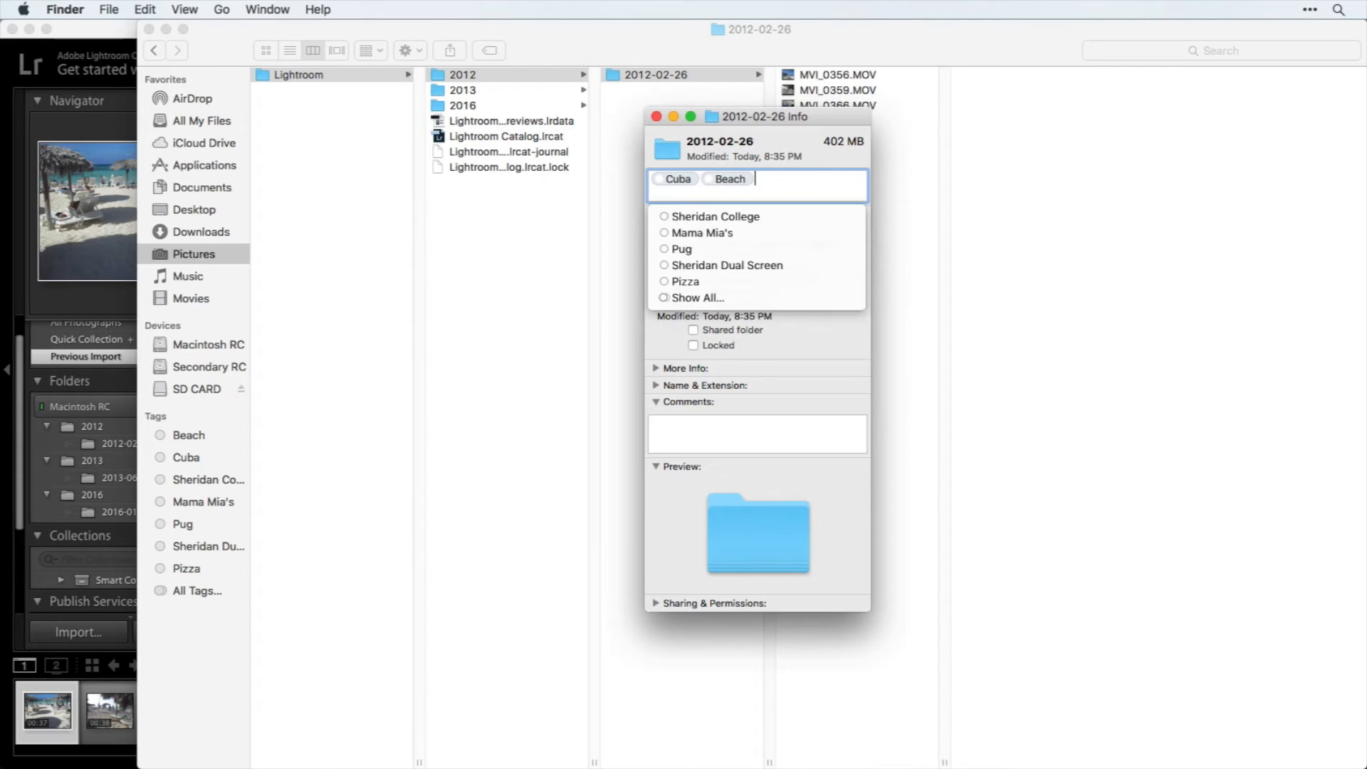
- Add the comment "Cuba Trip" to the 2012-02-26 folder and close its information
{"action": "left_click", "coordinate": [690, 421]}
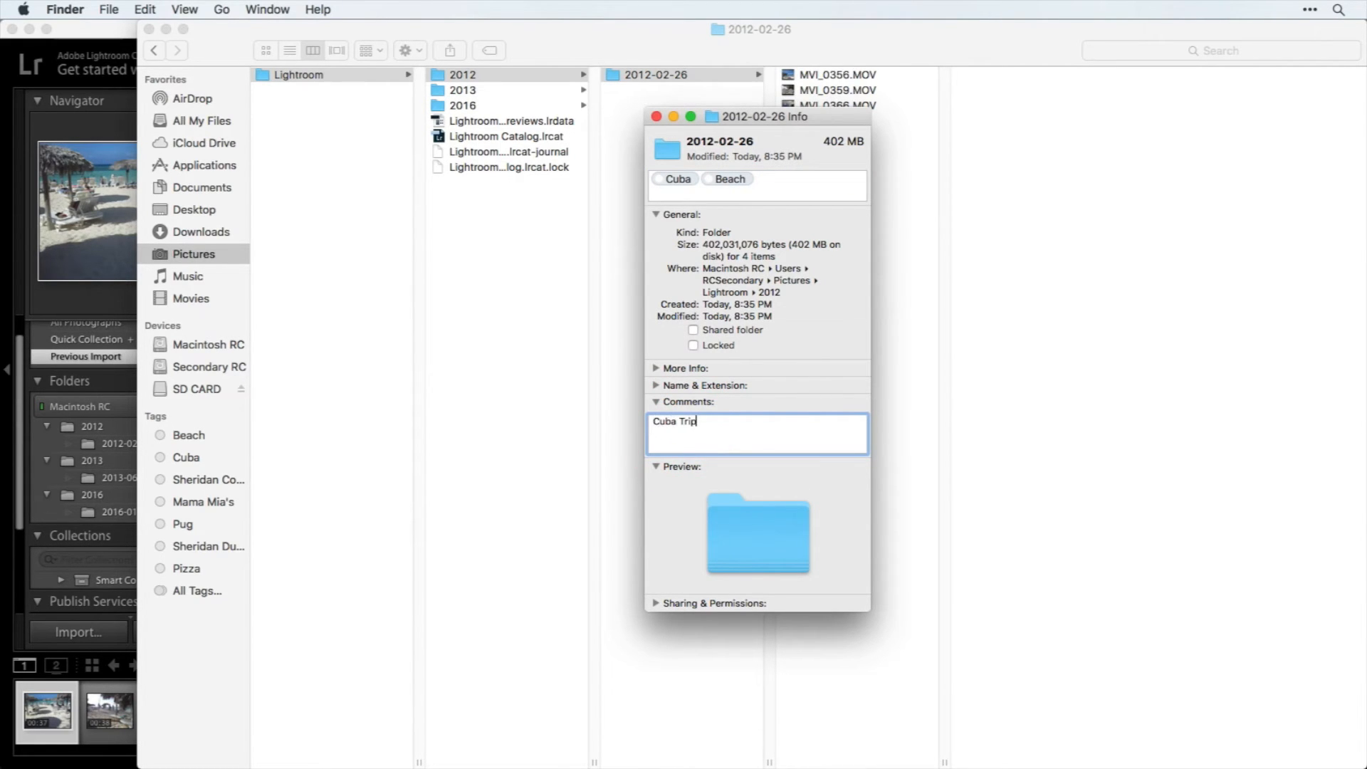
{"action": "left_click", "coordinate": [716, 435]}
{"action": "left_click", "coordinate": [819, 428]}
{"action": "left_click", "coordinate": [656, 118]}
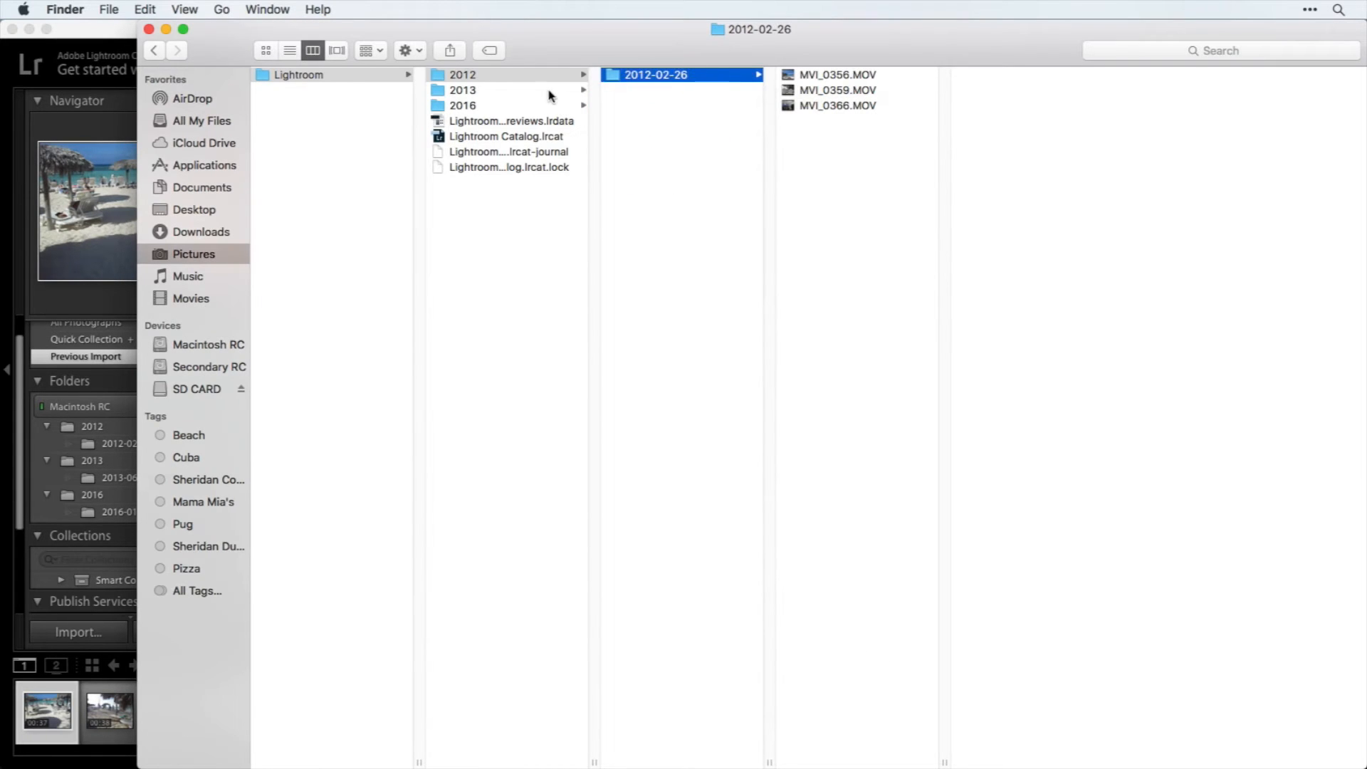
- Open the 2013-06-16 folder inside 2013 and preview the clips GOPR5949.MP4, GOPR5954.MP4 and GOPR5956.MP4
{"action": "left_click", "coordinate": [538, 90]}
{"action": "left_click", "coordinate": [686, 75]}
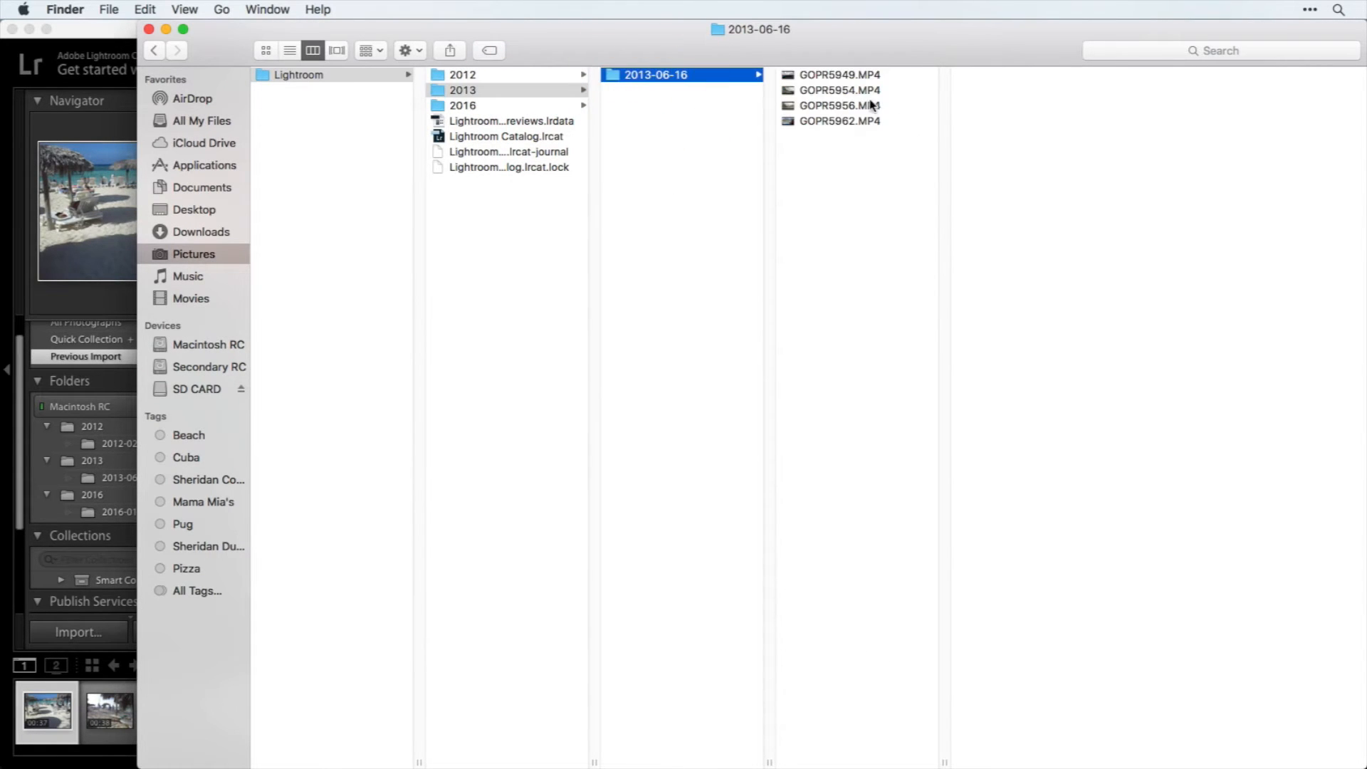
{"action": "left_click", "coordinate": [857, 77]}
{"action": "key", "text": "space"}
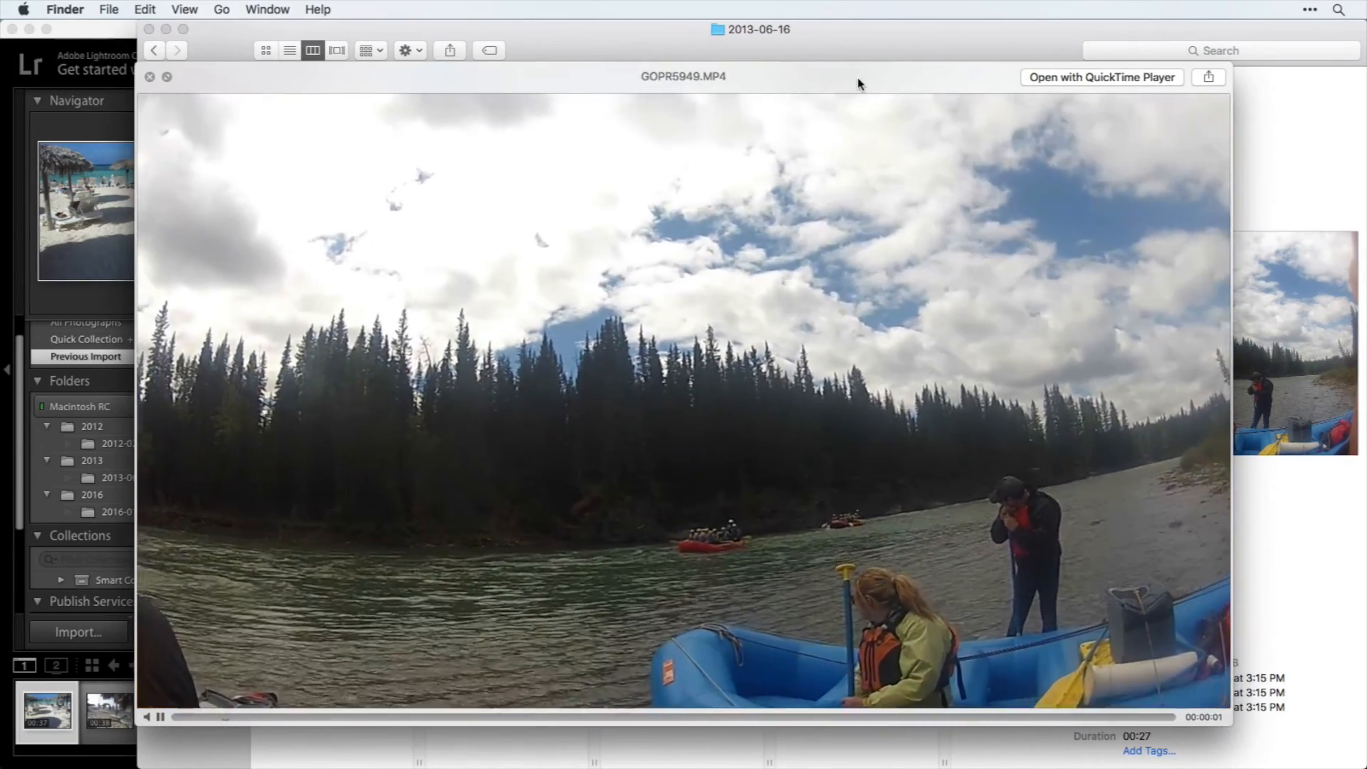
{"action": "key", "text": "space"}
{"action": "key", "text": "Down"}
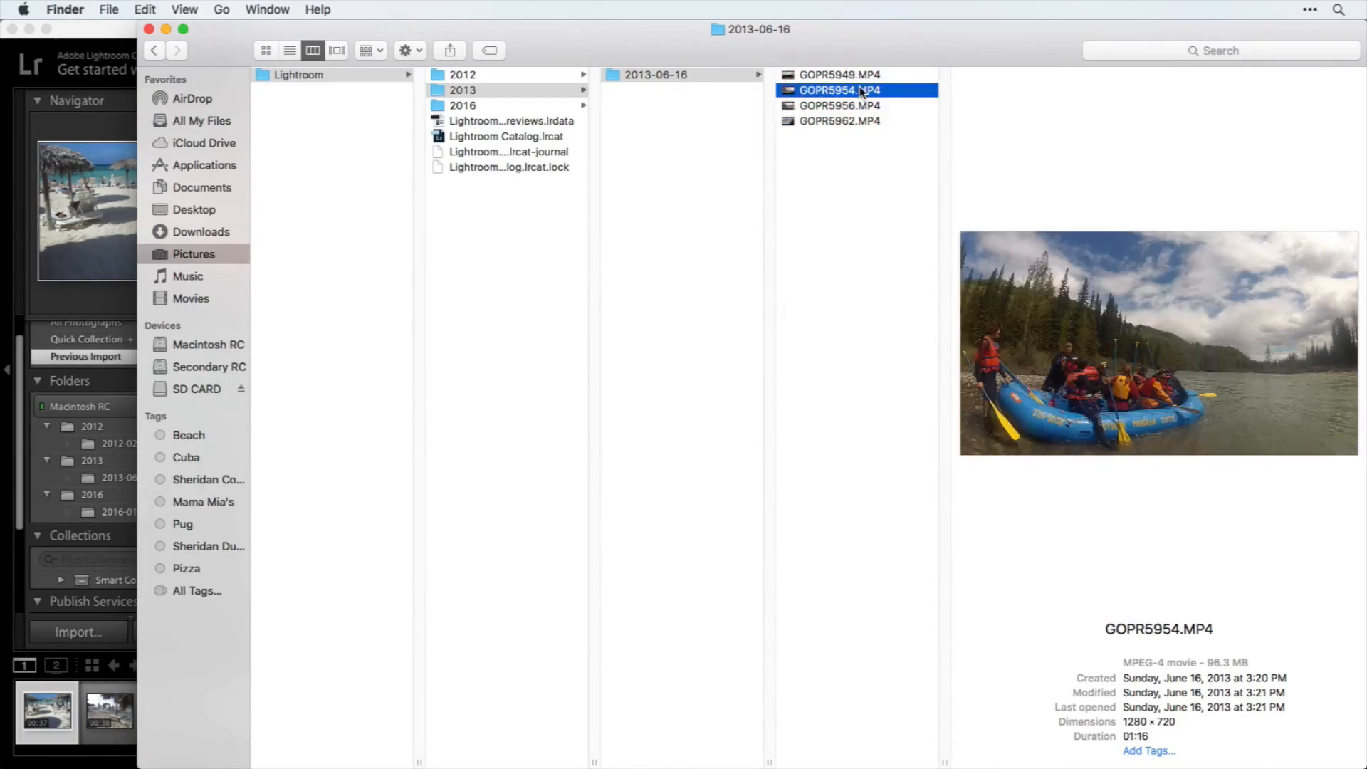
{"action": "key", "text": "space"}
{"action": "key", "text": "space"}
{"action": "left_click", "coordinate": [827, 109]}
{"action": "key", "text": "space"}
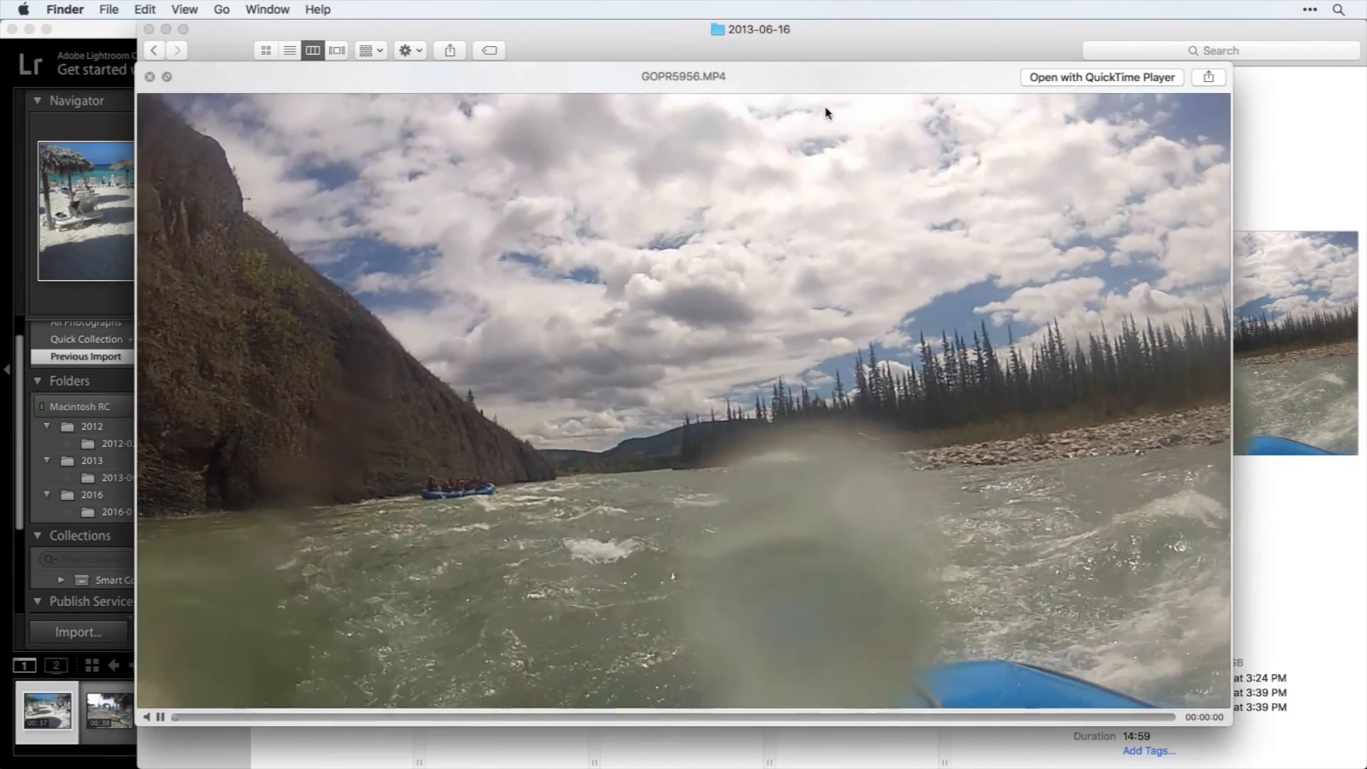
{"action": "key", "text": "space"}
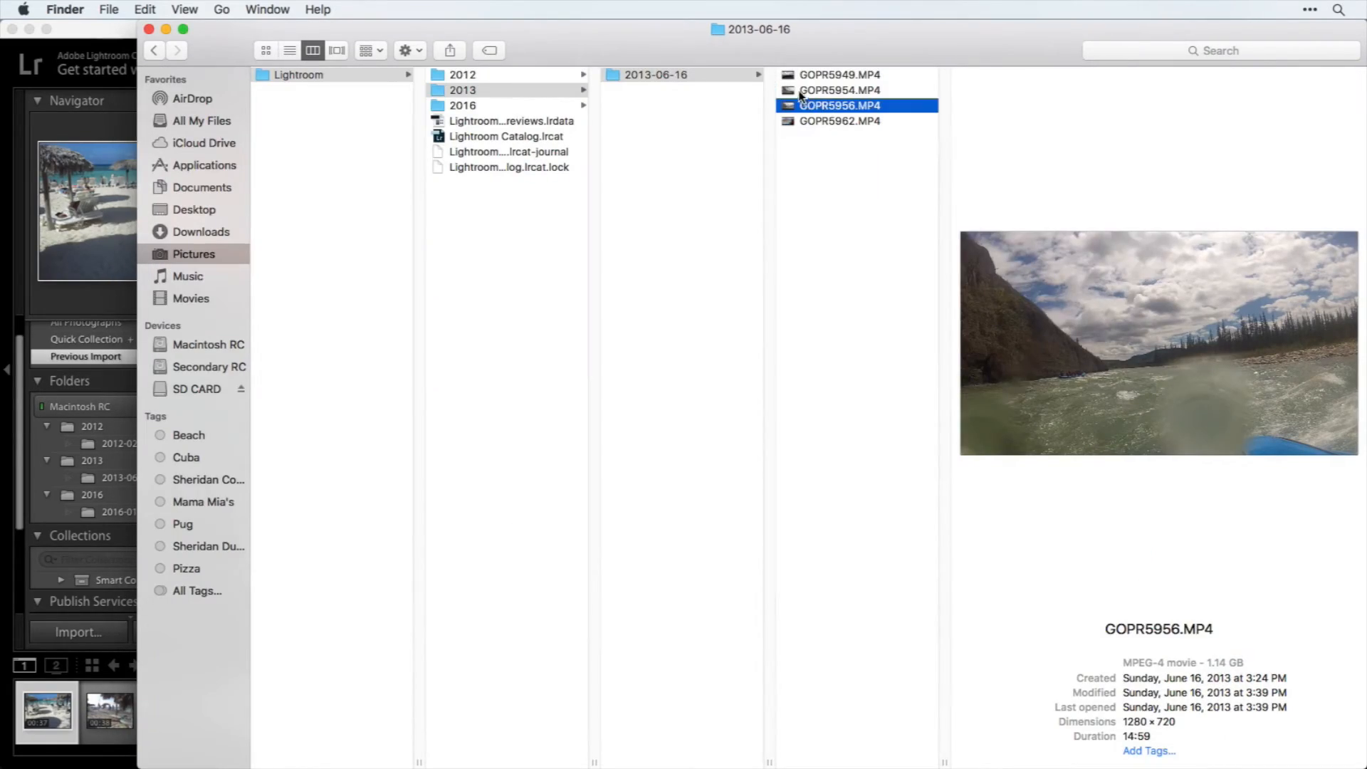
- Tag the 2013-06-16 folder with the new tags White Water Rafting and British Columbia, and close its information
{"action": "left_click", "coordinate": [712, 78]}
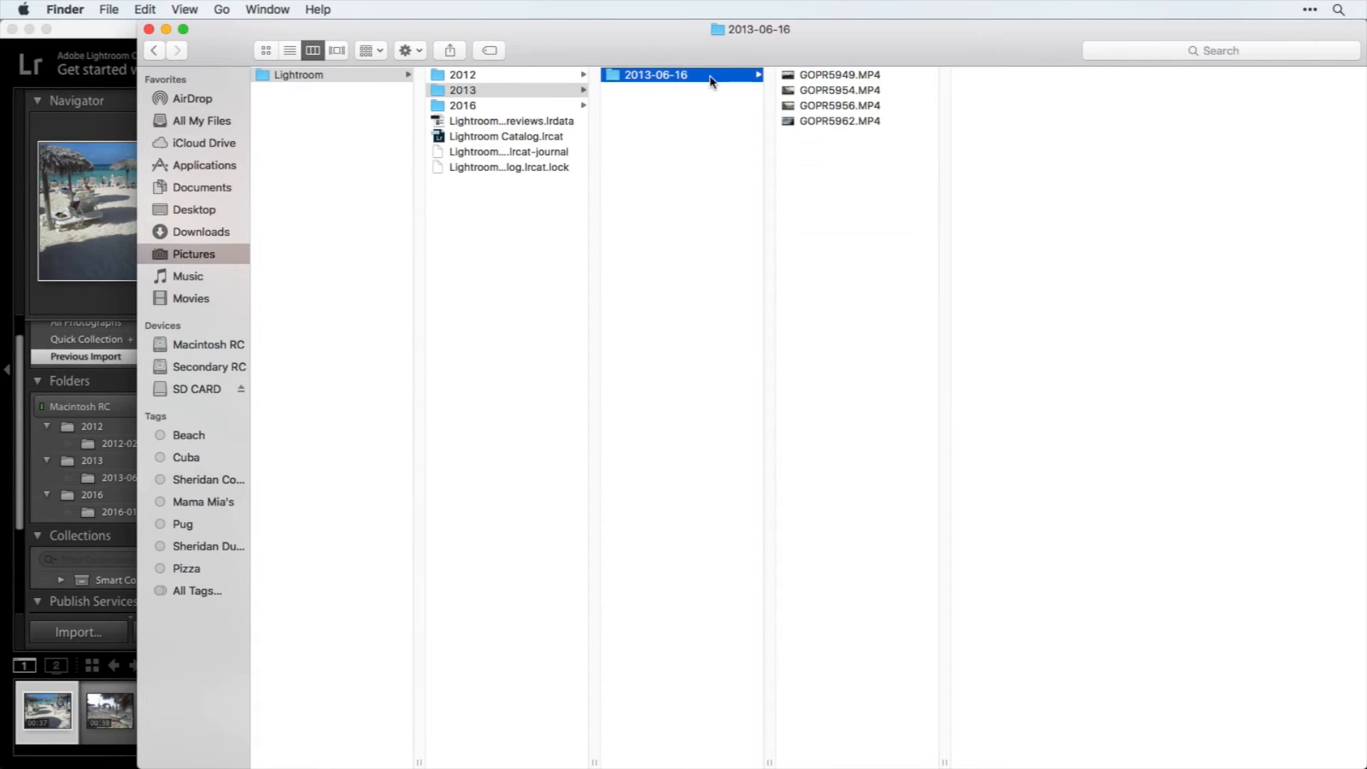
{"action": "key", "text": "super+i"}
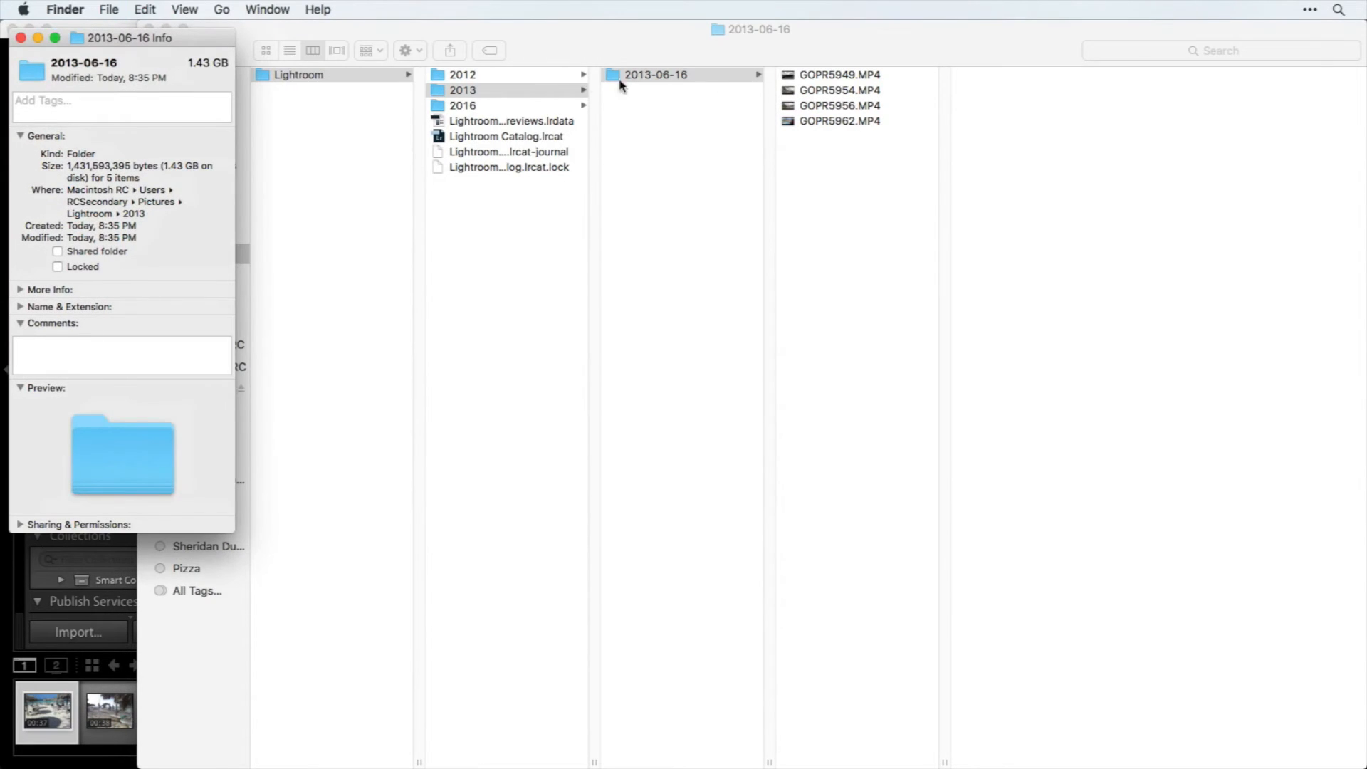
{"action": "left_click_drag", "start_coordinate": [114, 29], "coordinate": [565, 69]}
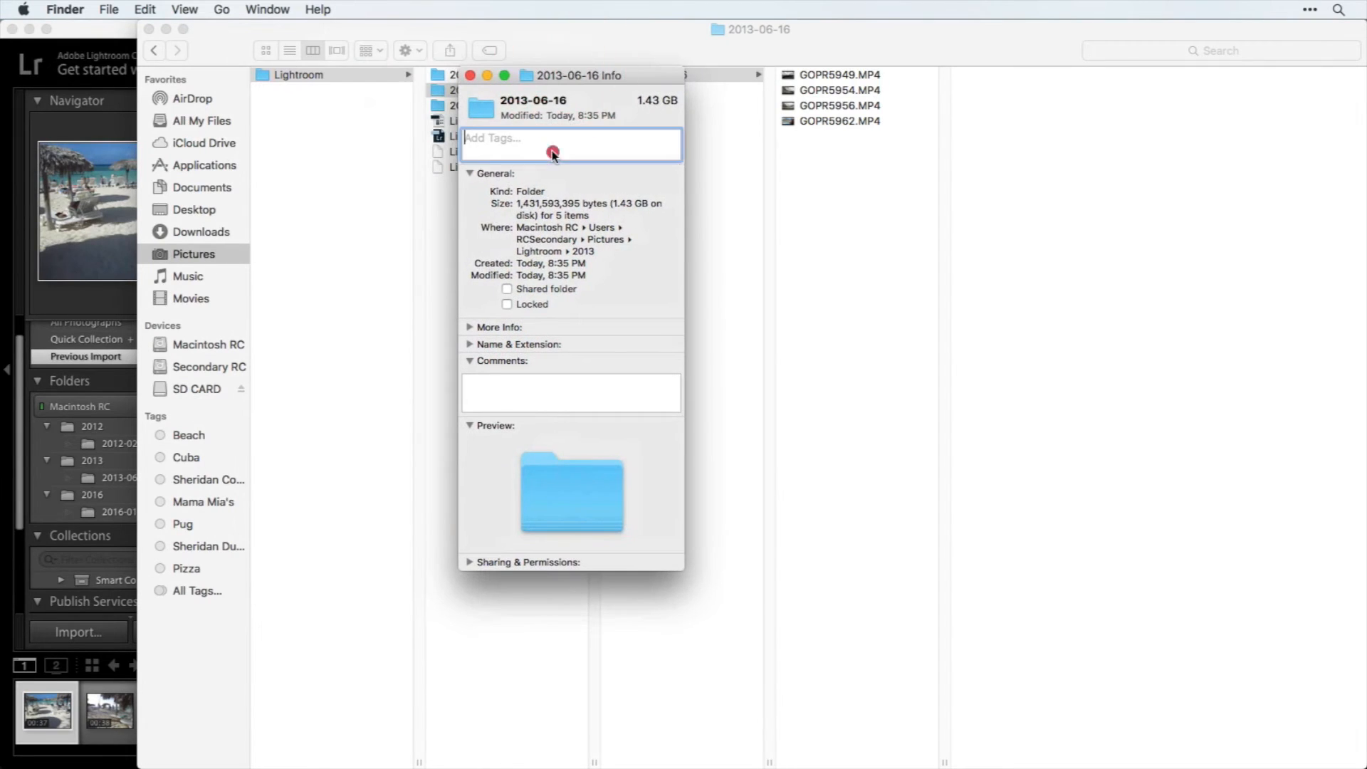
{"action": "left_click", "coordinate": [552, 145]}
{"action": "type", "text": "White Water Rafting Brisi"}
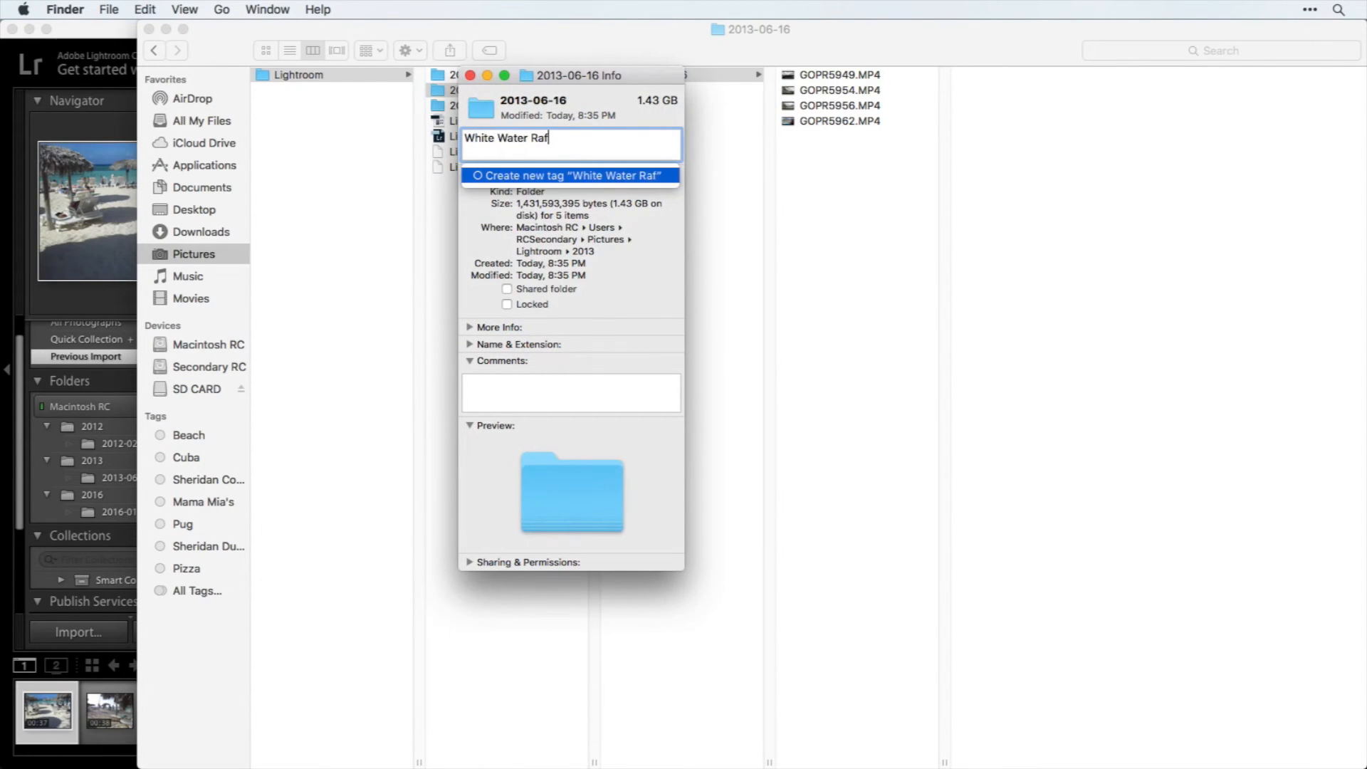
{"action": "key", "text": "Return"}
{"action": "type", "text": "British Columbia"}
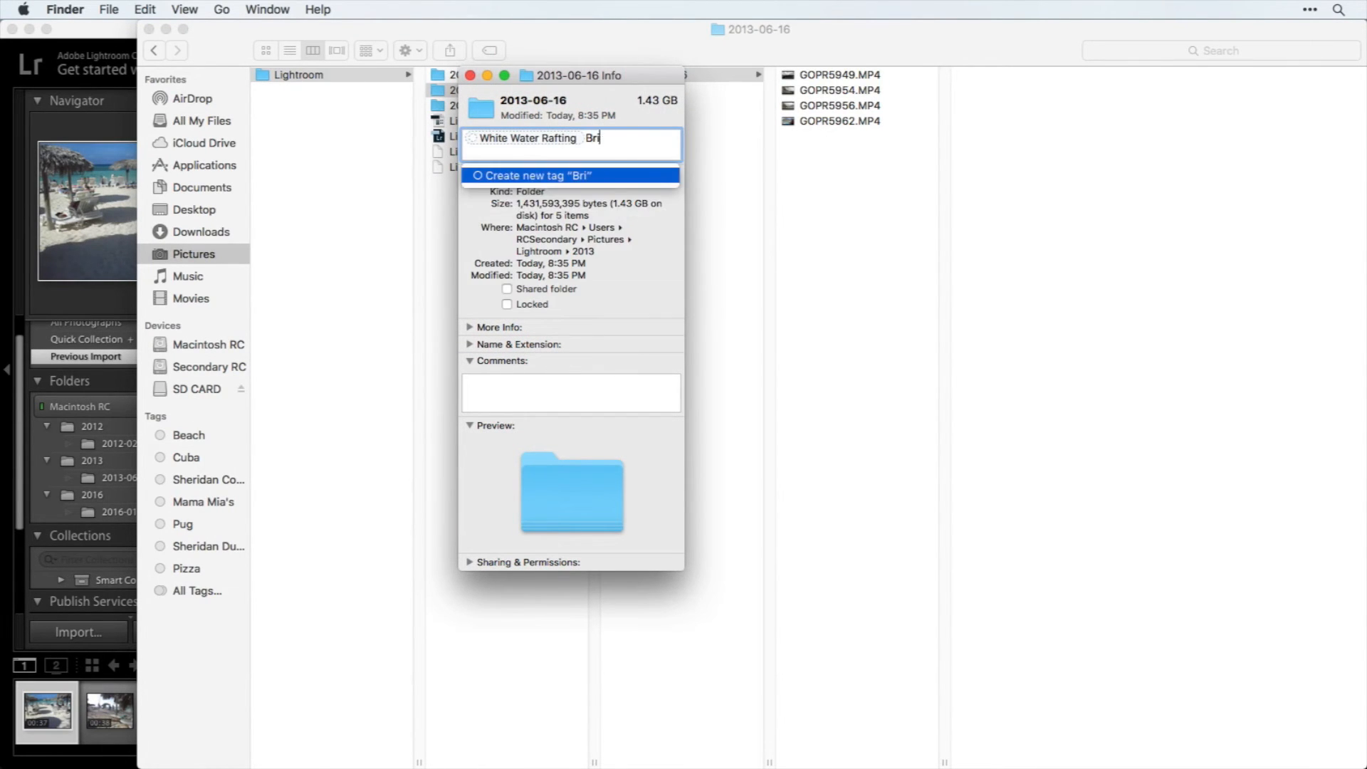
{"action": "key", "text": "Return"}
{"action": "left_click", "coordinate": [634, 152]}
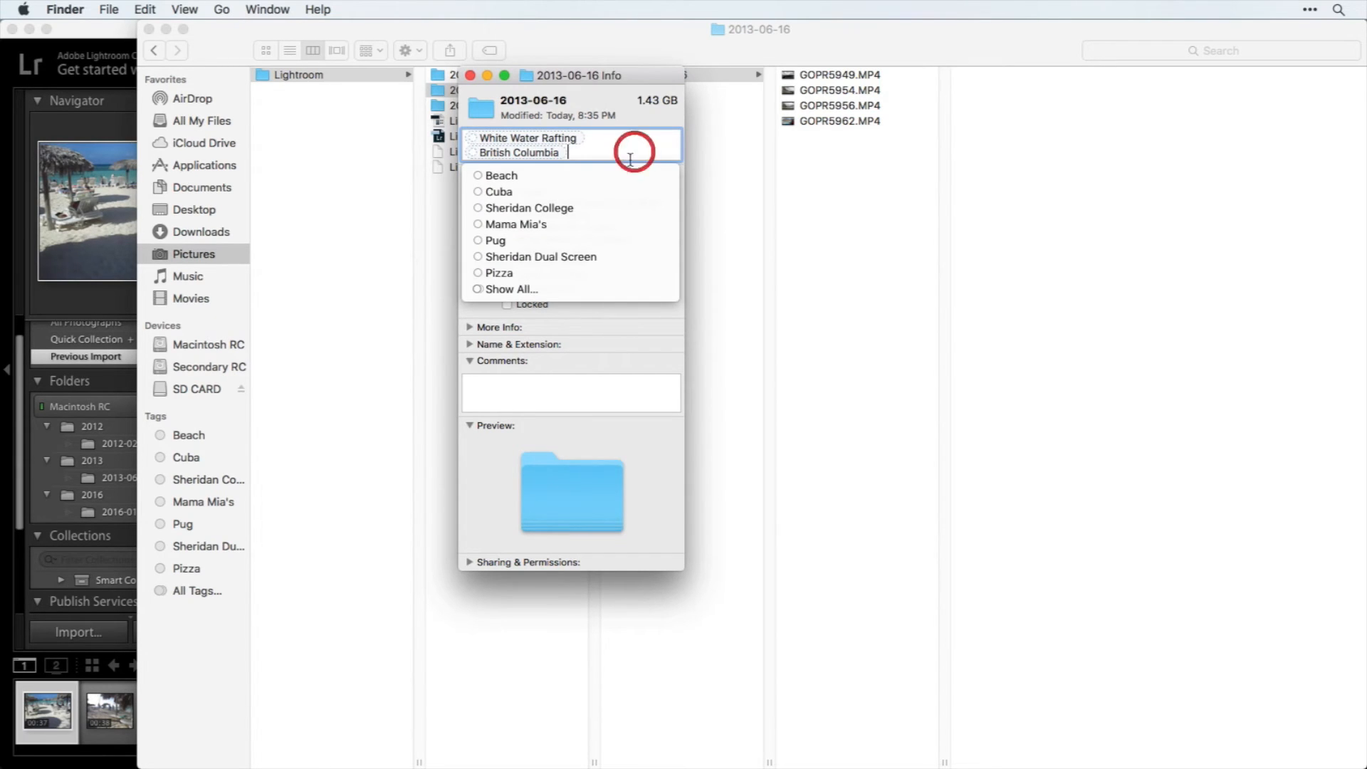
{"action": "left_click", "coordinate": [562, 404]}
{"action": "left_click", "coordinate": [870, 269]}
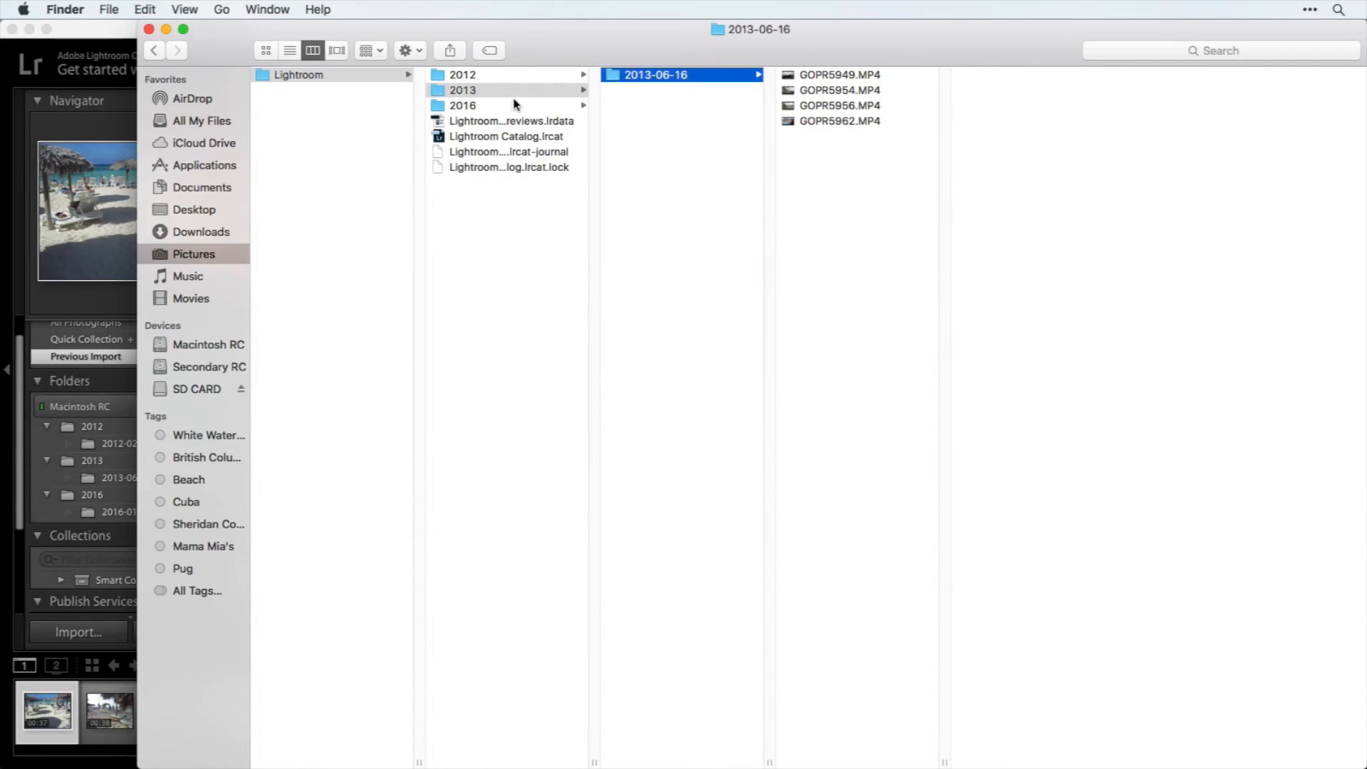
- Open the 2016-01-26 folder inside 2016 and preview the clips YDXJ0565.mp4 and YDXJ0624.mp4
{"action": "left_click", "coordinate": [558, 105]}
{"action": "left_click", "coordinate": [688, 74]}
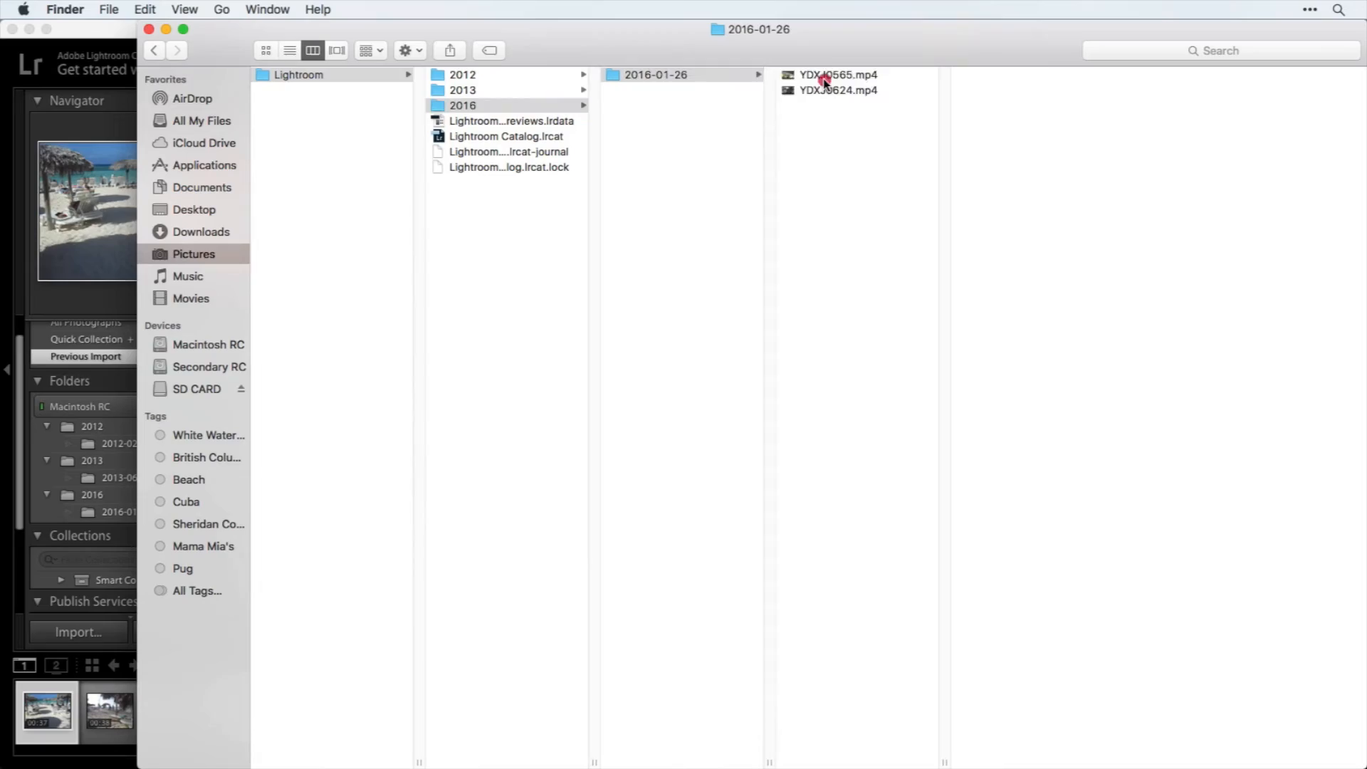
{"action": "left_click", "coordinate": [823, 78]}
{"action": "key", "text": "space"}
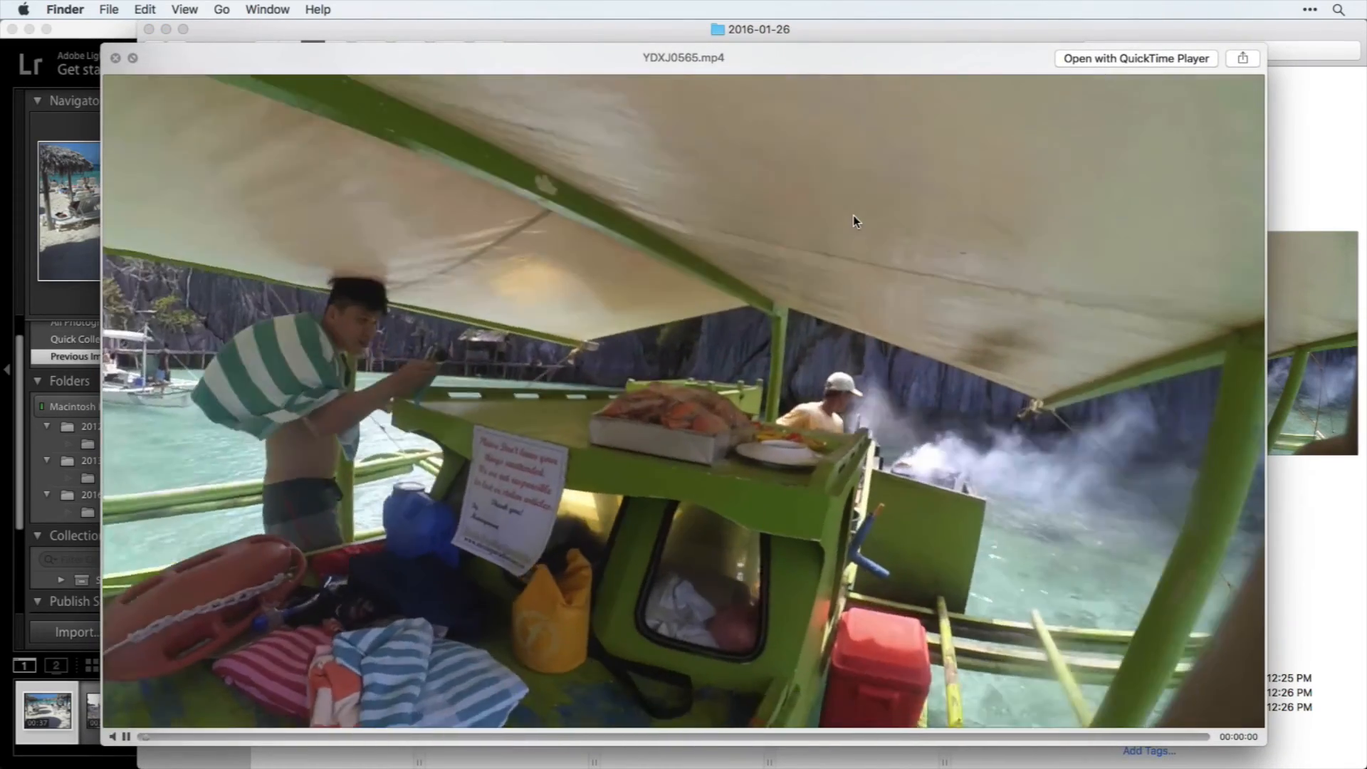
{"action": "key", "text": "space"}
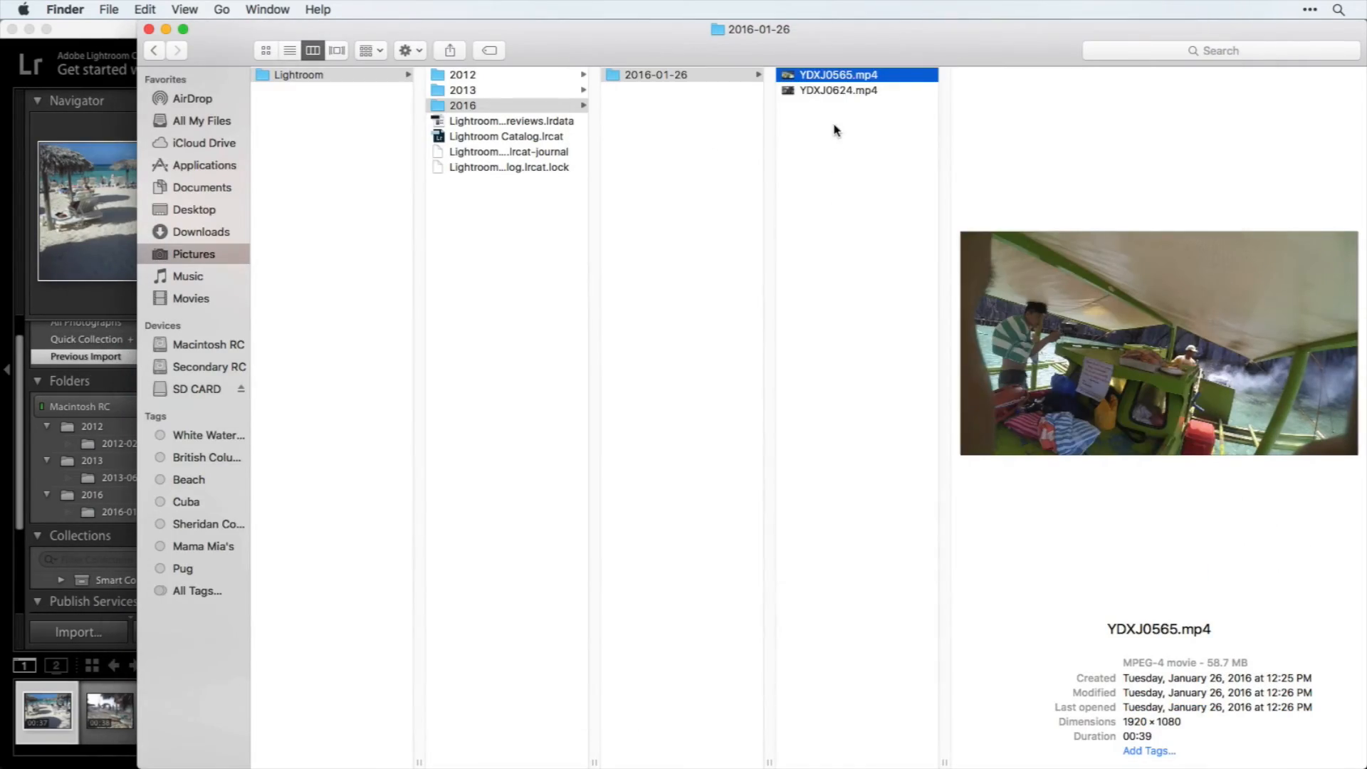
{"action": "left_click", "coordinate": [859, 90]}
{"action": "key", "text": "space"}
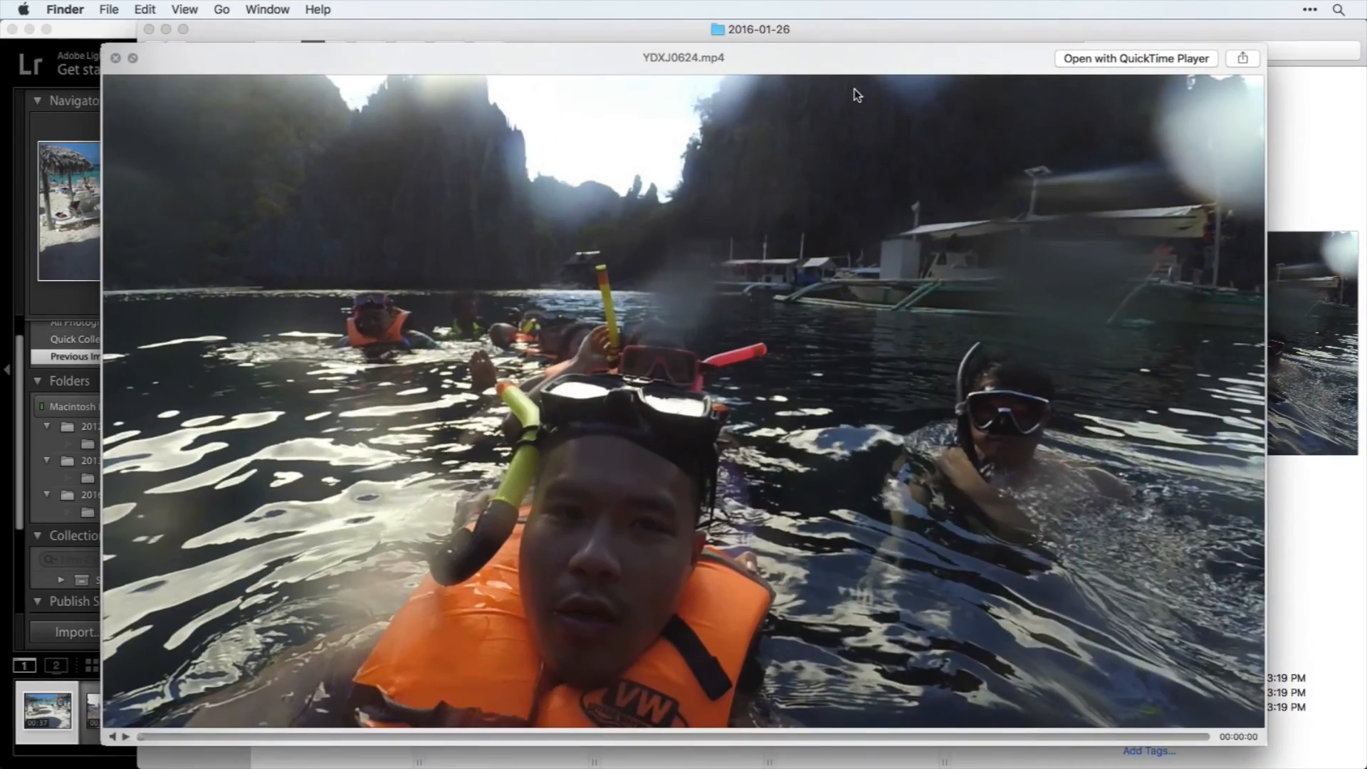
{"action": "key", "text": "space"}
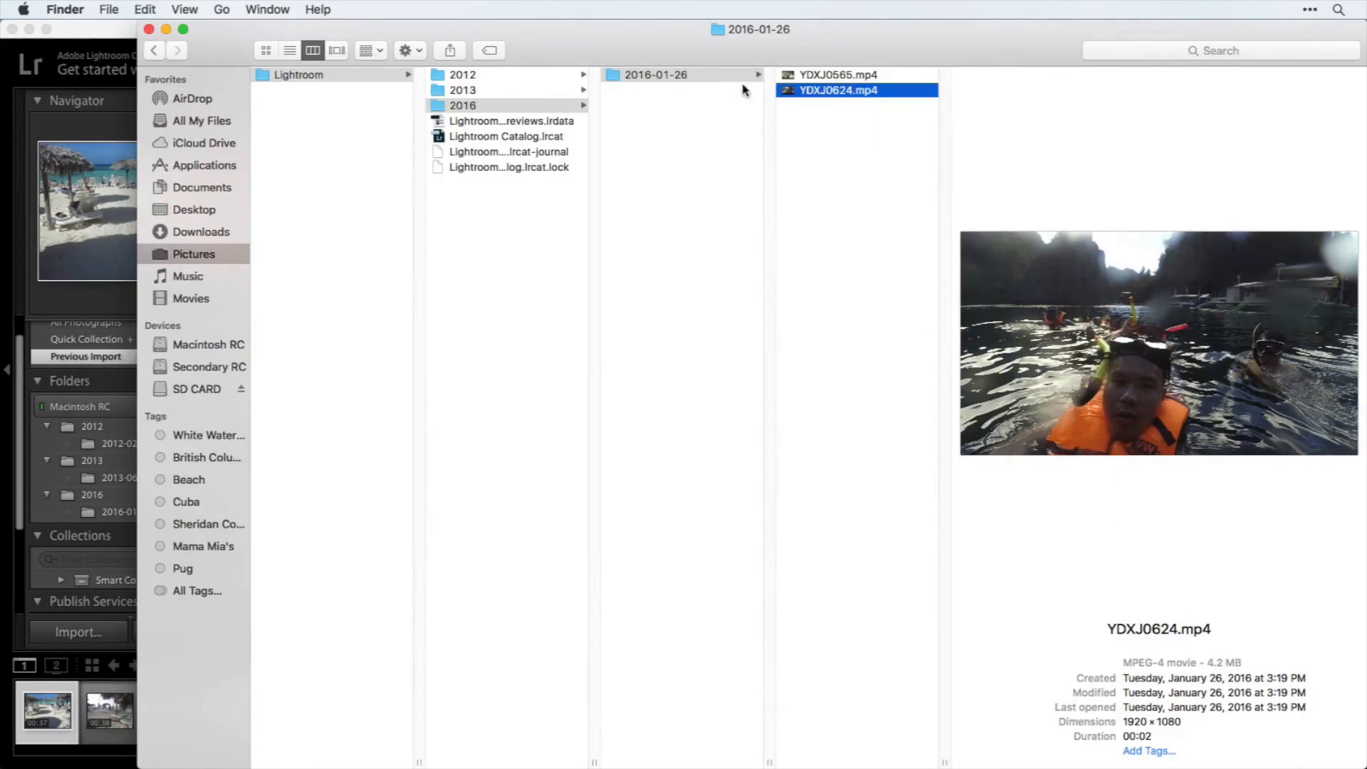
- Open the information of the 2016-01-26 folder and add the comment "Coron Trip"
{"action": "left_click", "coordinate": [685, 83]}
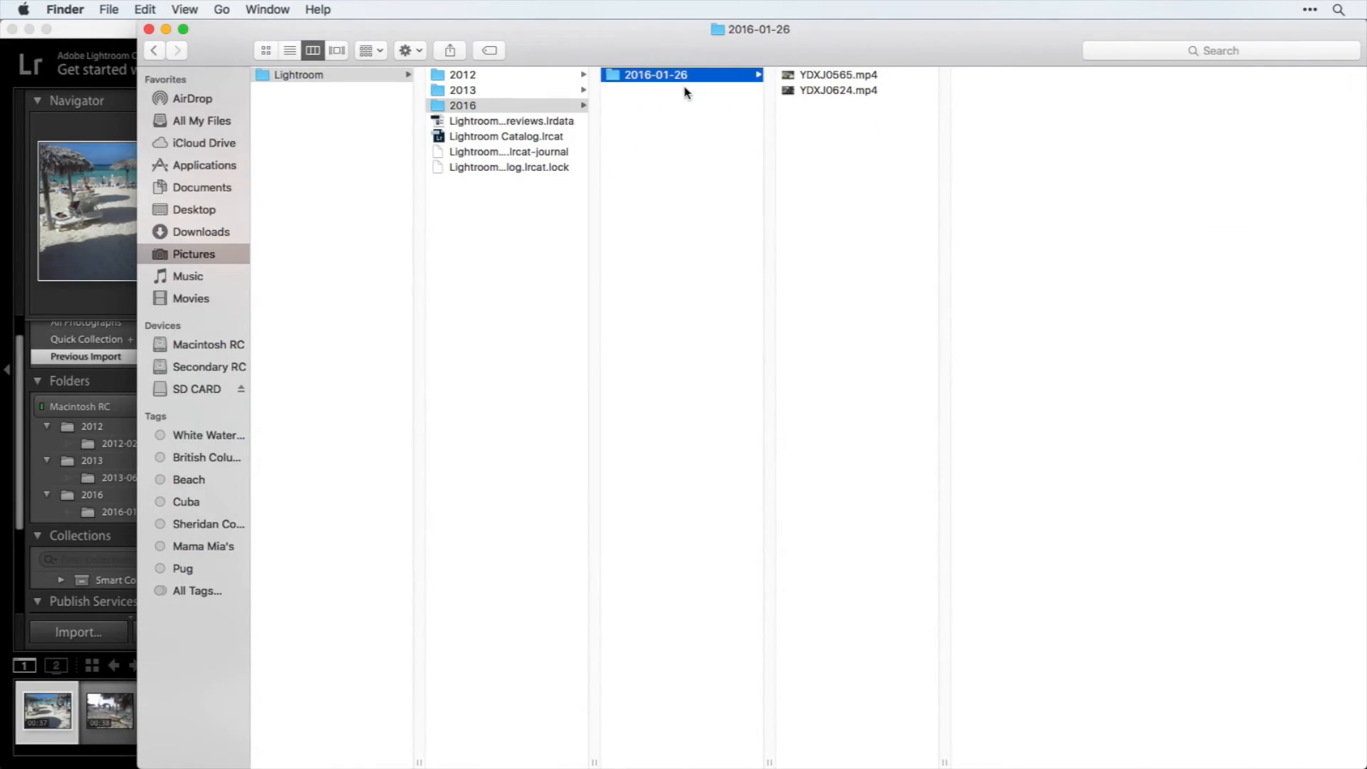
{"action": "key", "text": "super+i"}
{"action": "left_click_drag", "start_coordinate": [97, 45], "coordinate": [557, 50]}
{"action": "left_click", "coordinate": [571, 364]}
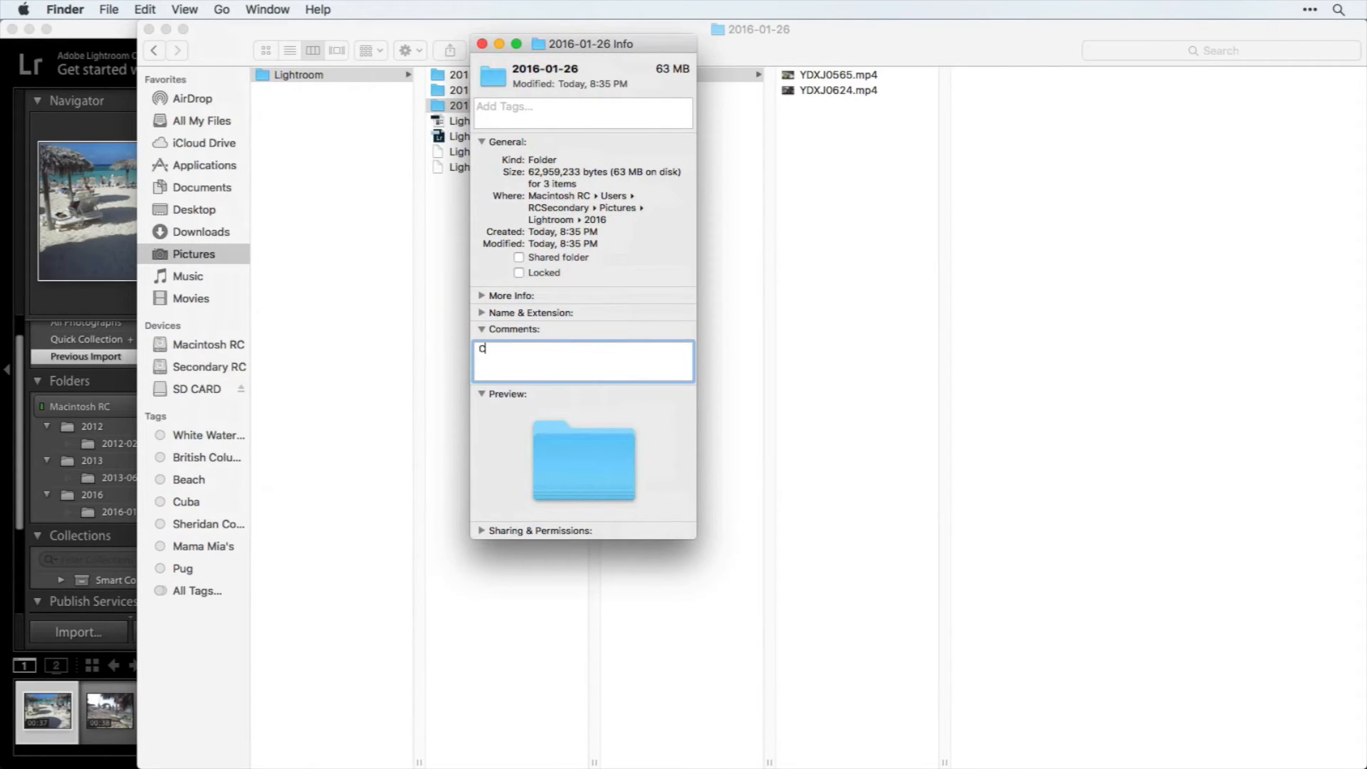
{"action": "type", "text": "Coron Trip"}
{"action": "key", "text": "super+a"}
{"action": "left_click", "coordinate": [491, 343]}
{"action": "left_click", "coordinate": [493, 345]}
{"action": "type", "text": "o"}
{"action": "left_click", "coordinate": [604, 335]}
- Tag the 2016-01-26 folder with the new tag Philippines and close its information
{"action": "left_click", "coordinate": [569, 117]}
{"action": "type", "text": "Philippines"}
{"action": "key", "text": "Return"}
{"action": "left_click", "coordinate": [675, 105]}
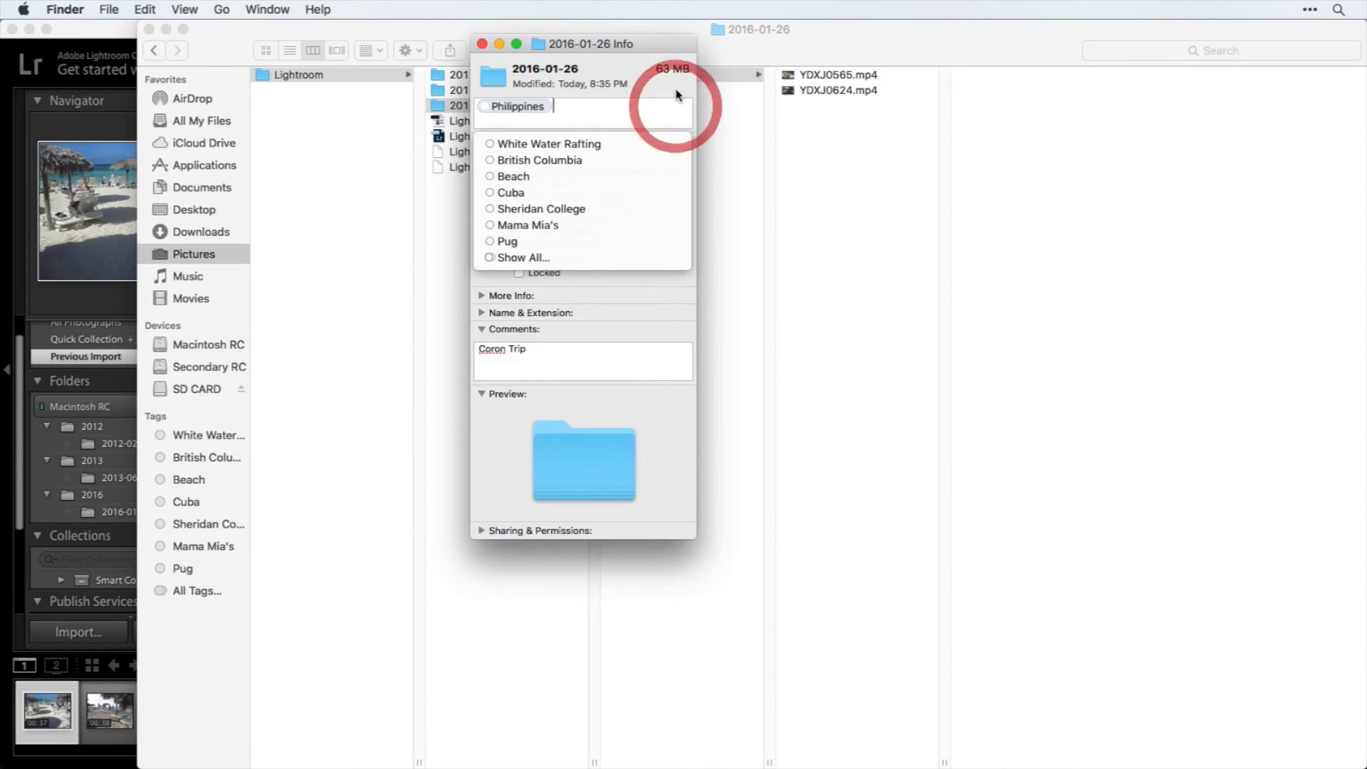
{"action": "left_click", "coordinate": [479, 44]}
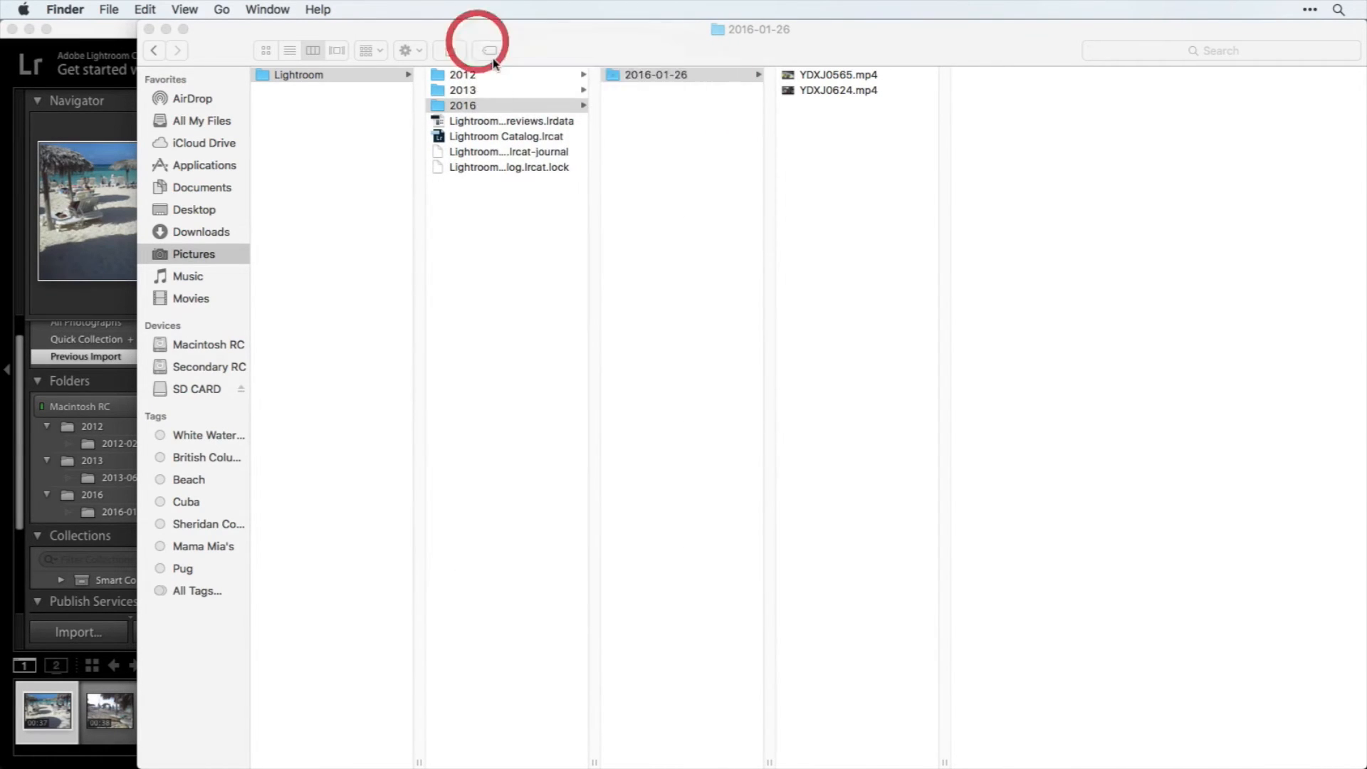
{"action": "key", "text": "Up"}
{"action": "key", "text": "Up"}
{"action": "left_click", "coordinate": [566, 45]}
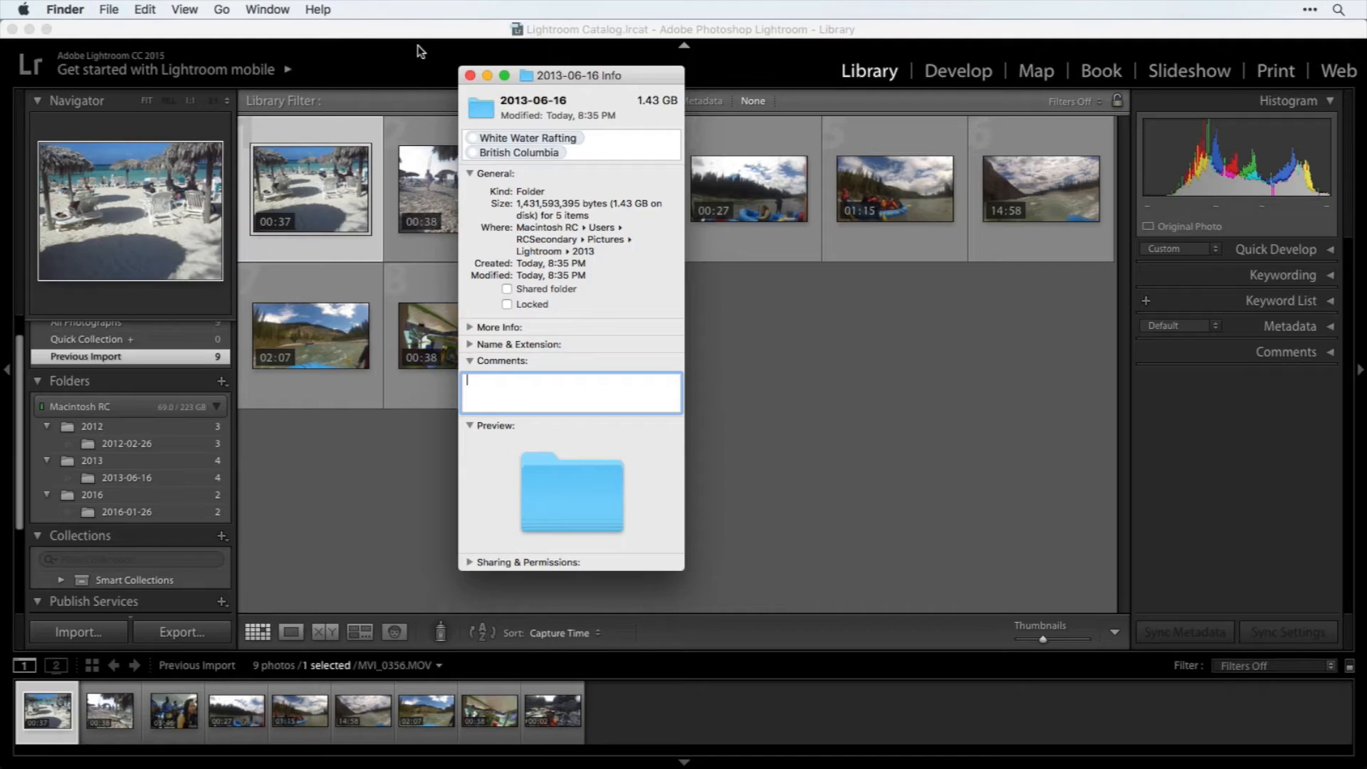
{"action": "left_click", "coordinate": [951, 403]}
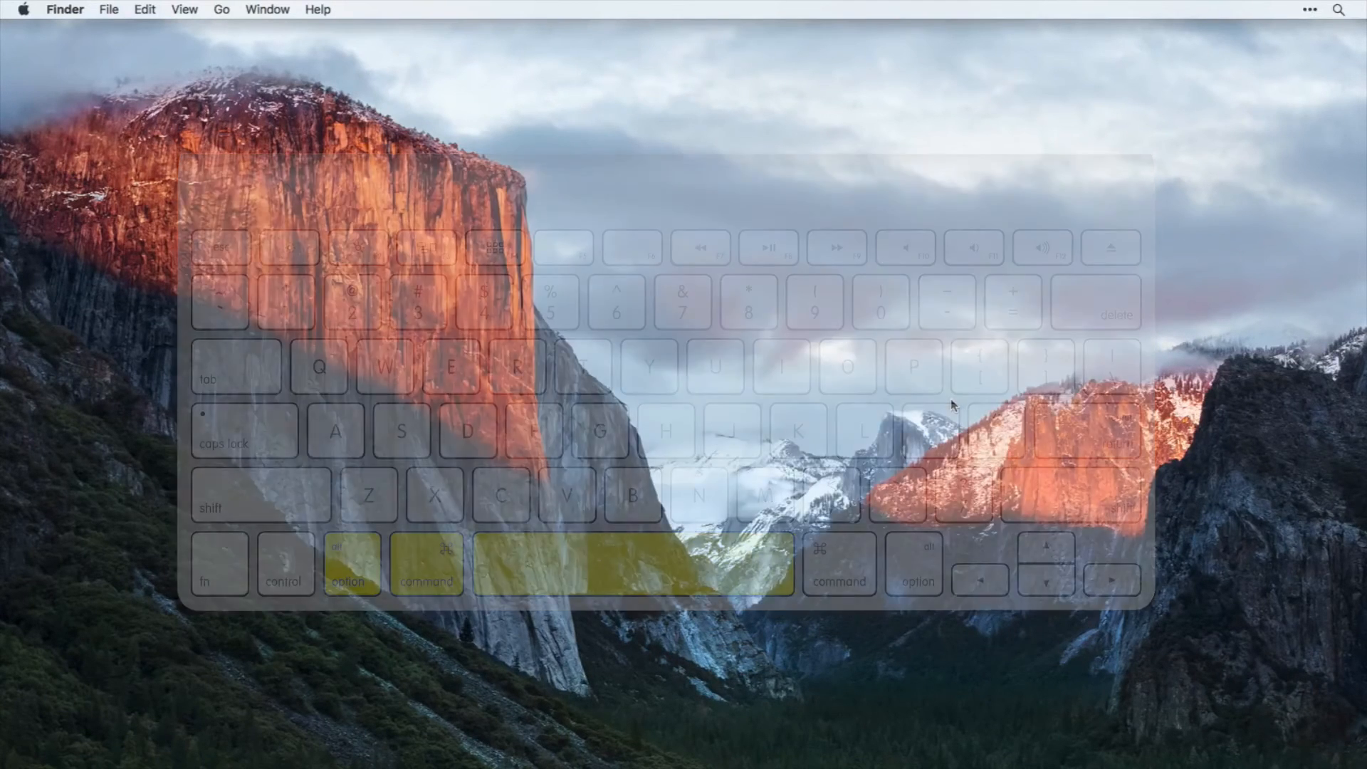
- Search the whole Mac for "cuba" in a new search window and open the matching 2012-02-26 folder
{"action": "key", "text": "super+alt+space"}
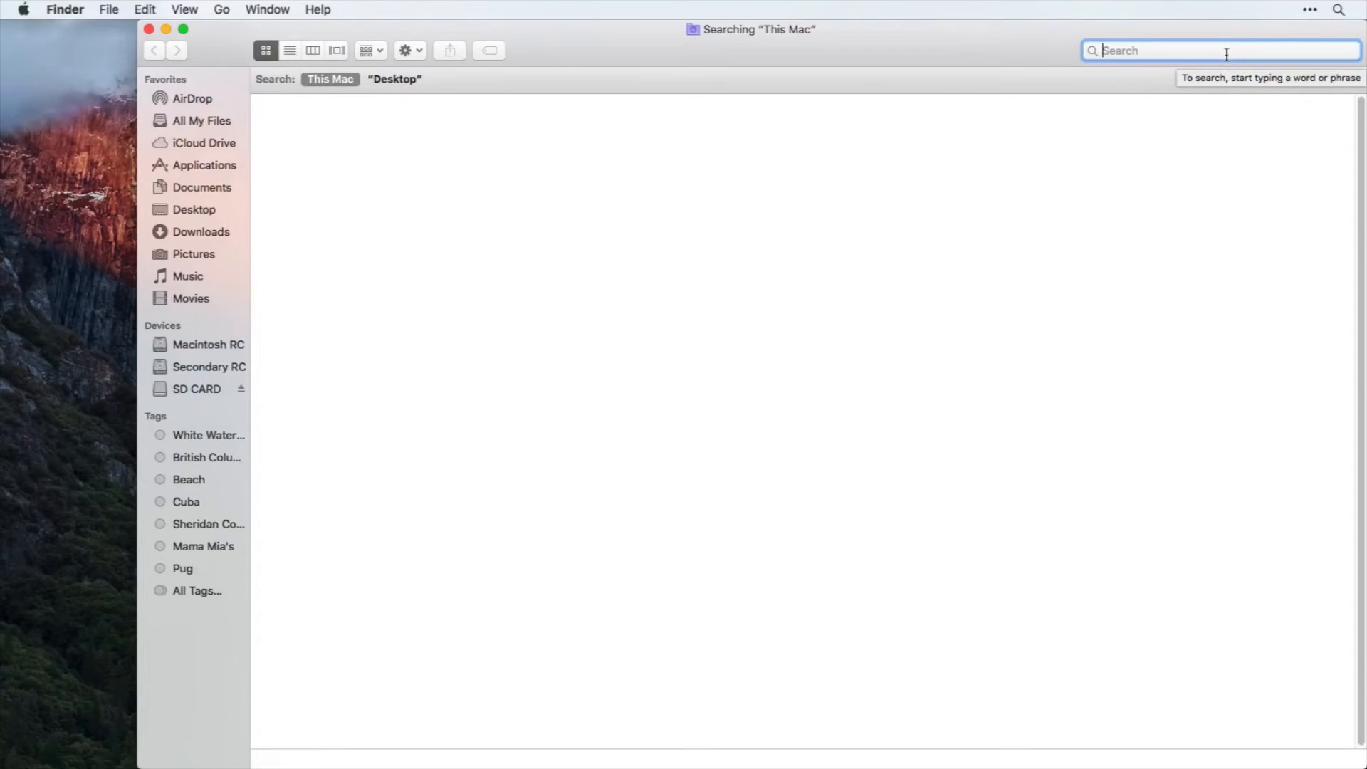
{"action": "type", "text": "cuba"}
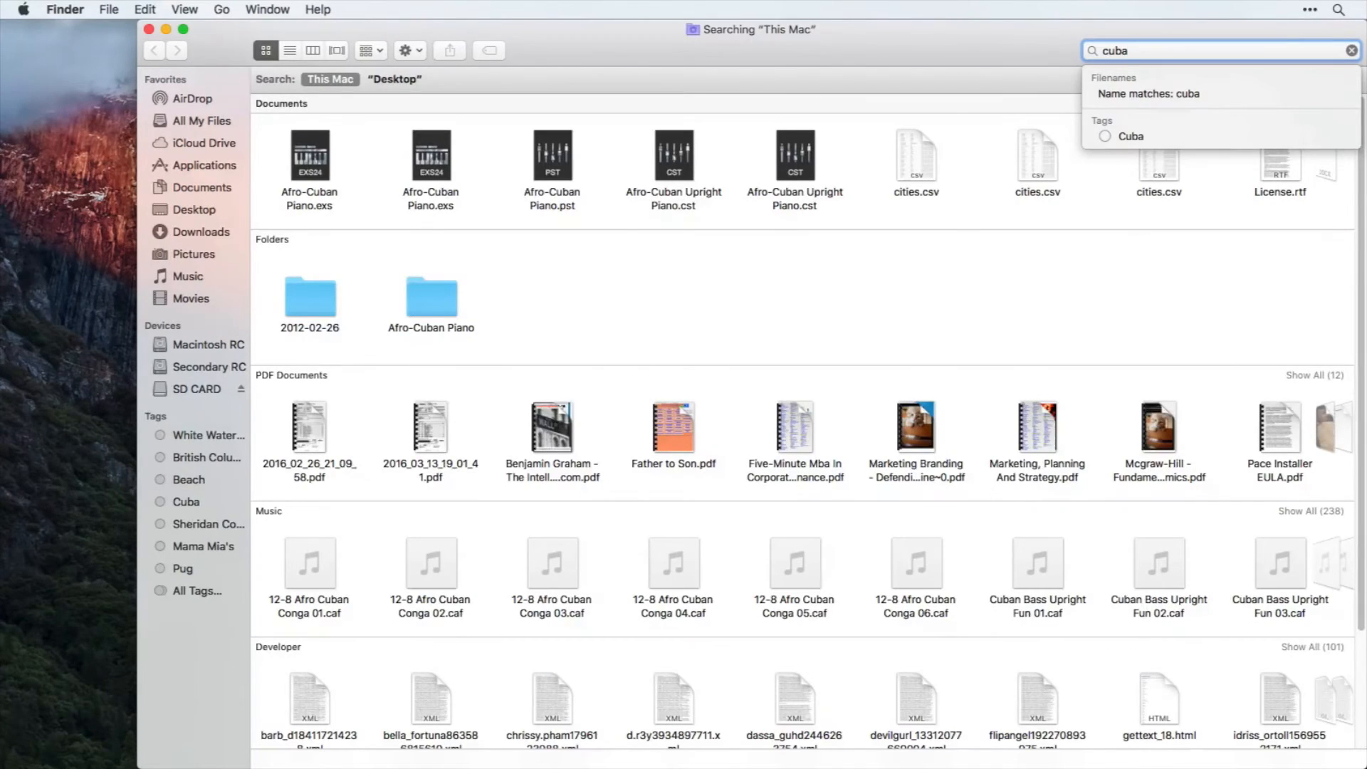
{"action": "left_click", "coordinate": [676, 264]}
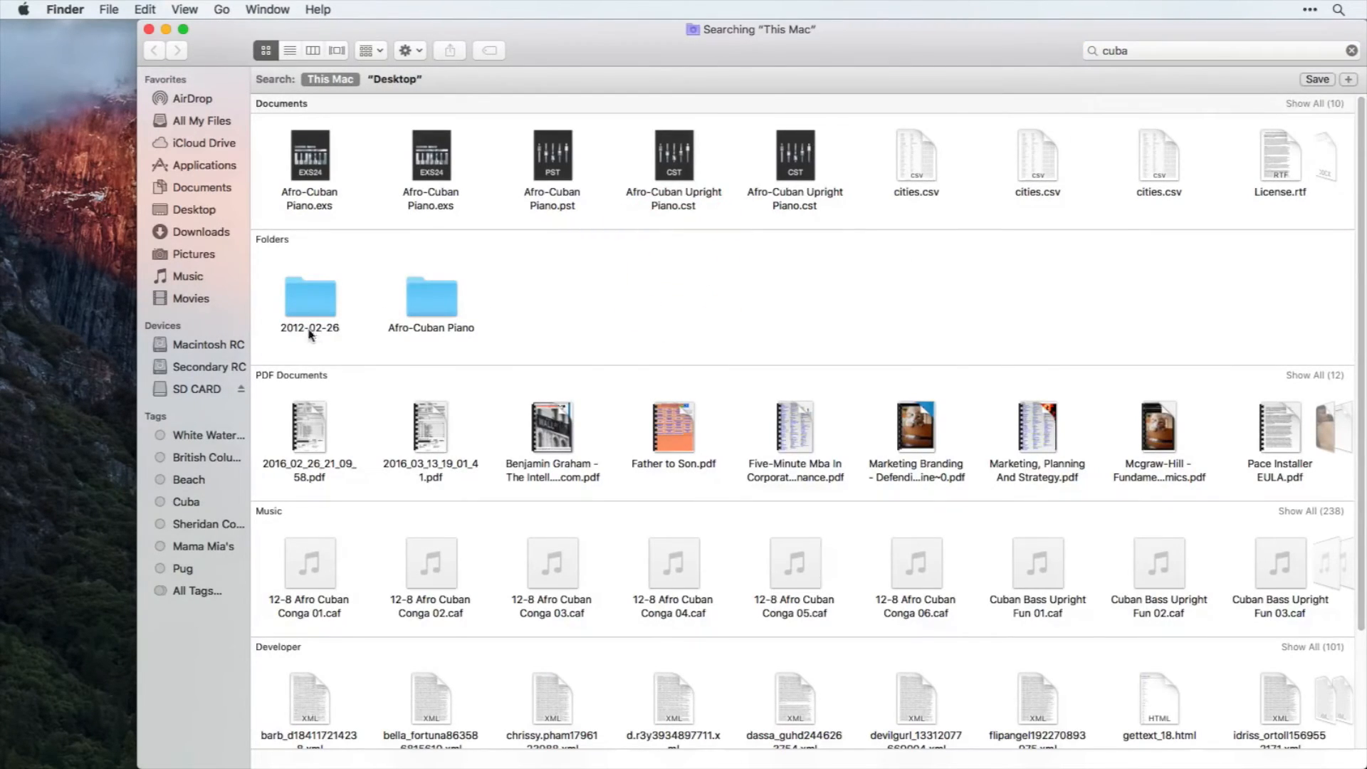
{"action": "left_click", "coordinate": [314, 302]}
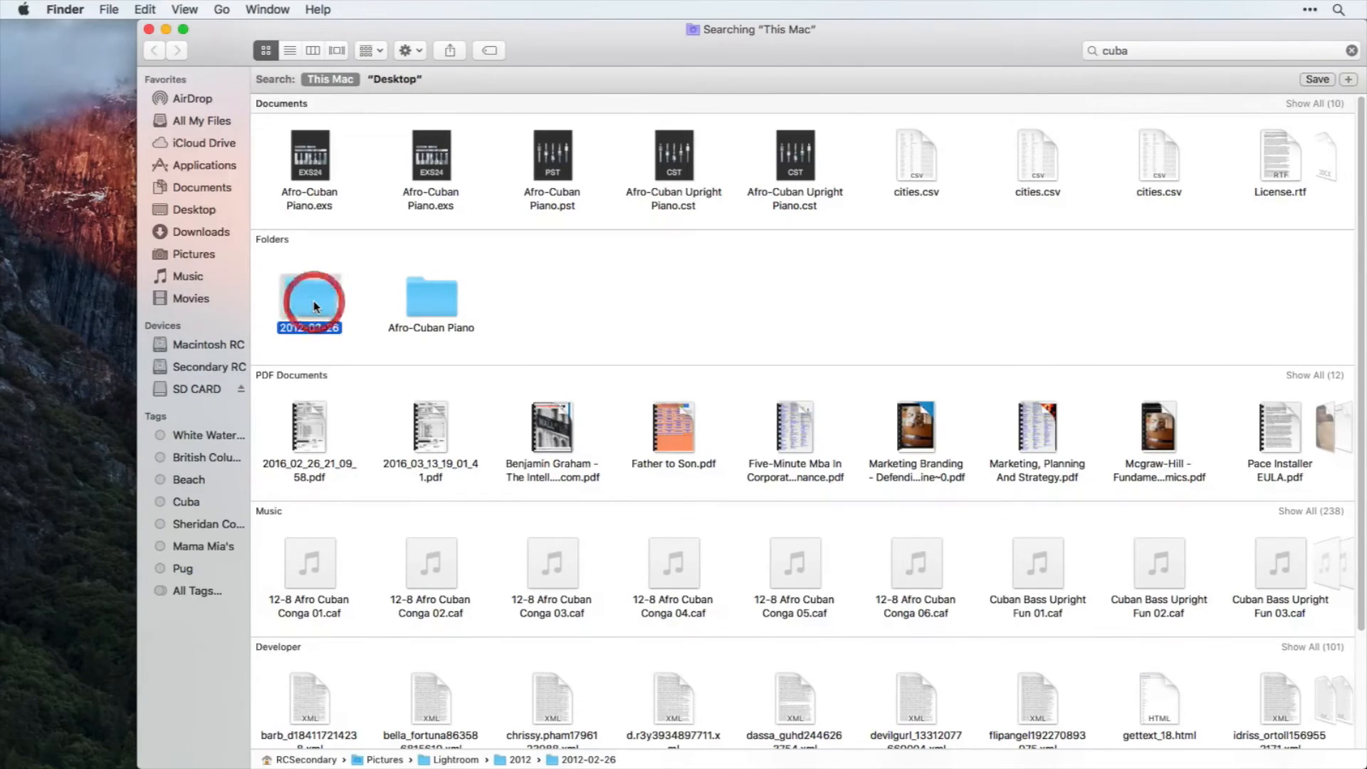
{"action": "double_click", "coordinate": [313, 301]}
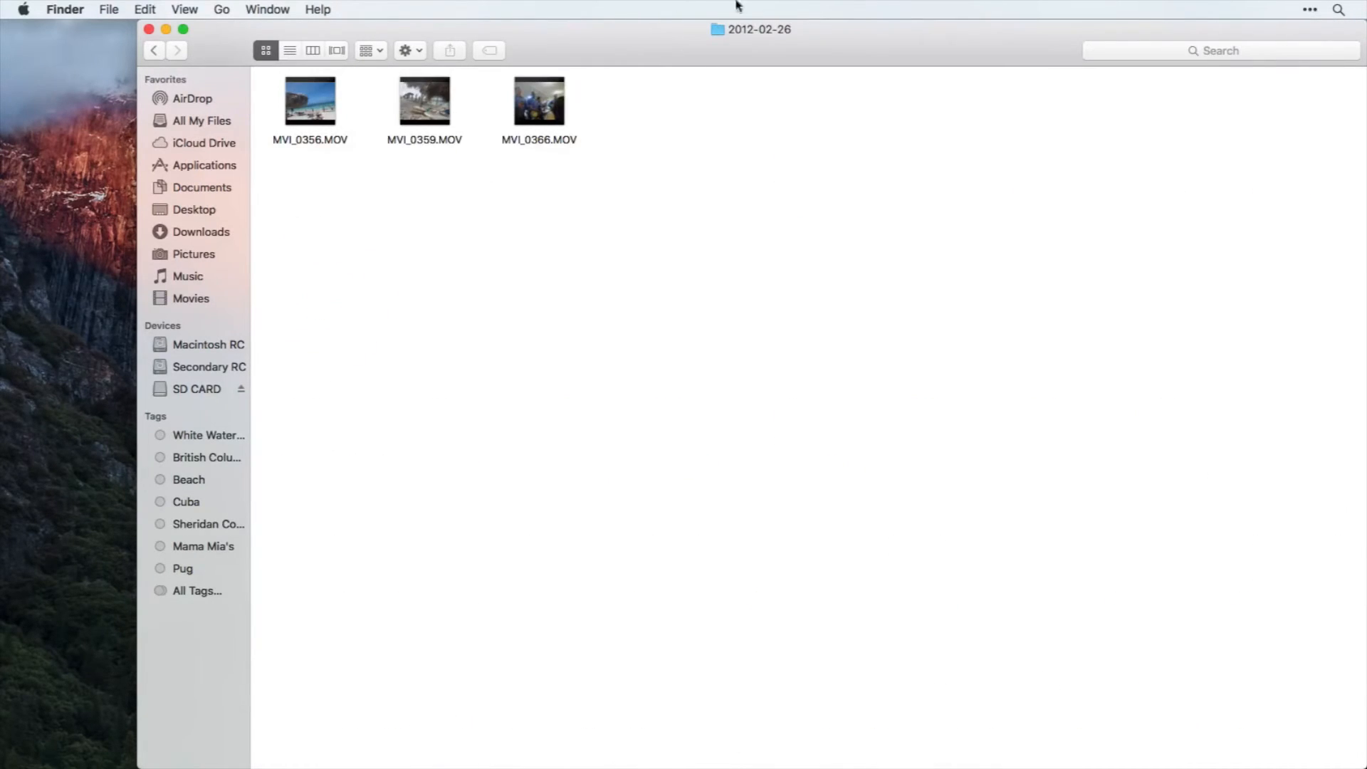
- Preview the clip MVI_0356.MOV in the 2012-02-26 folder and select MVI_0359.MOV
{"action": "left_click", "coordinate": [325, 125]}
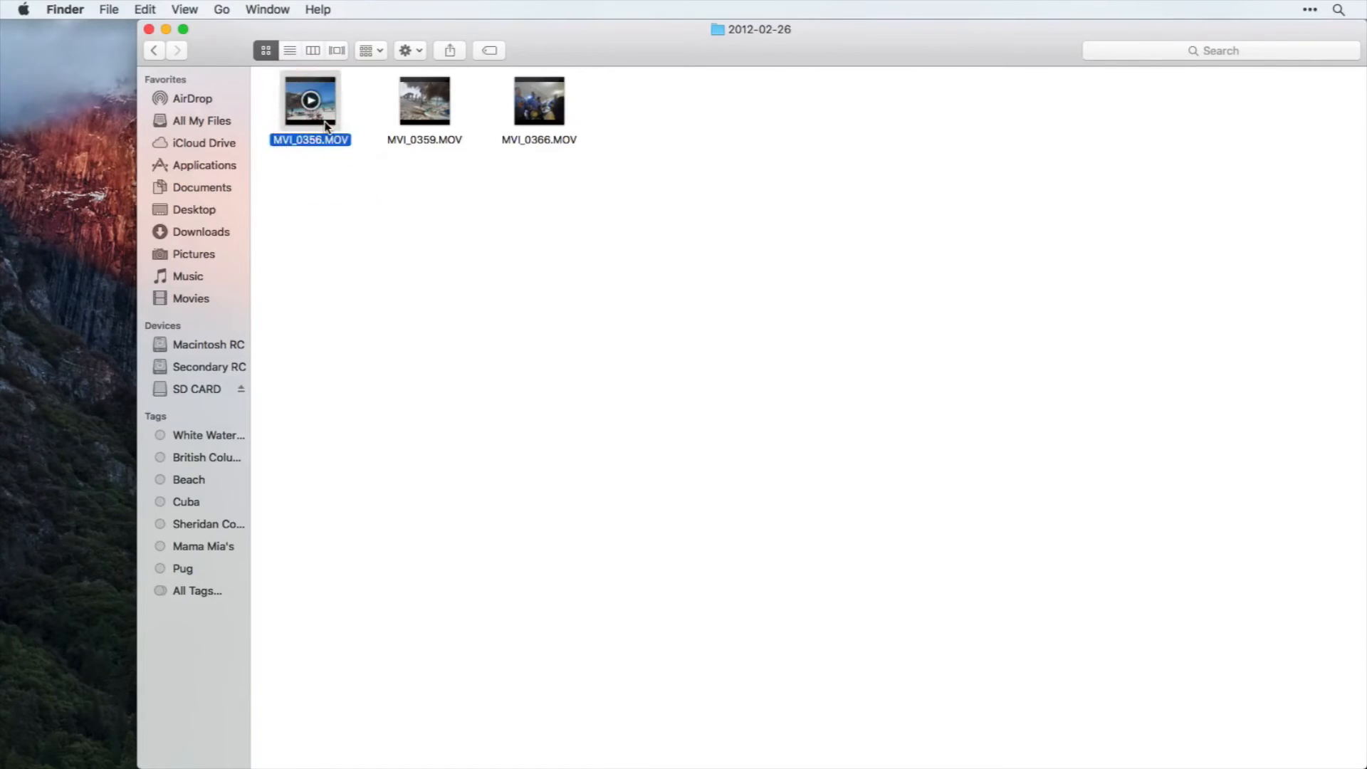
{"action": "key", "text": "space"}
{"action": "key", "text": "space"}
{"action": "left_click", "coordinate": [425, 138]}
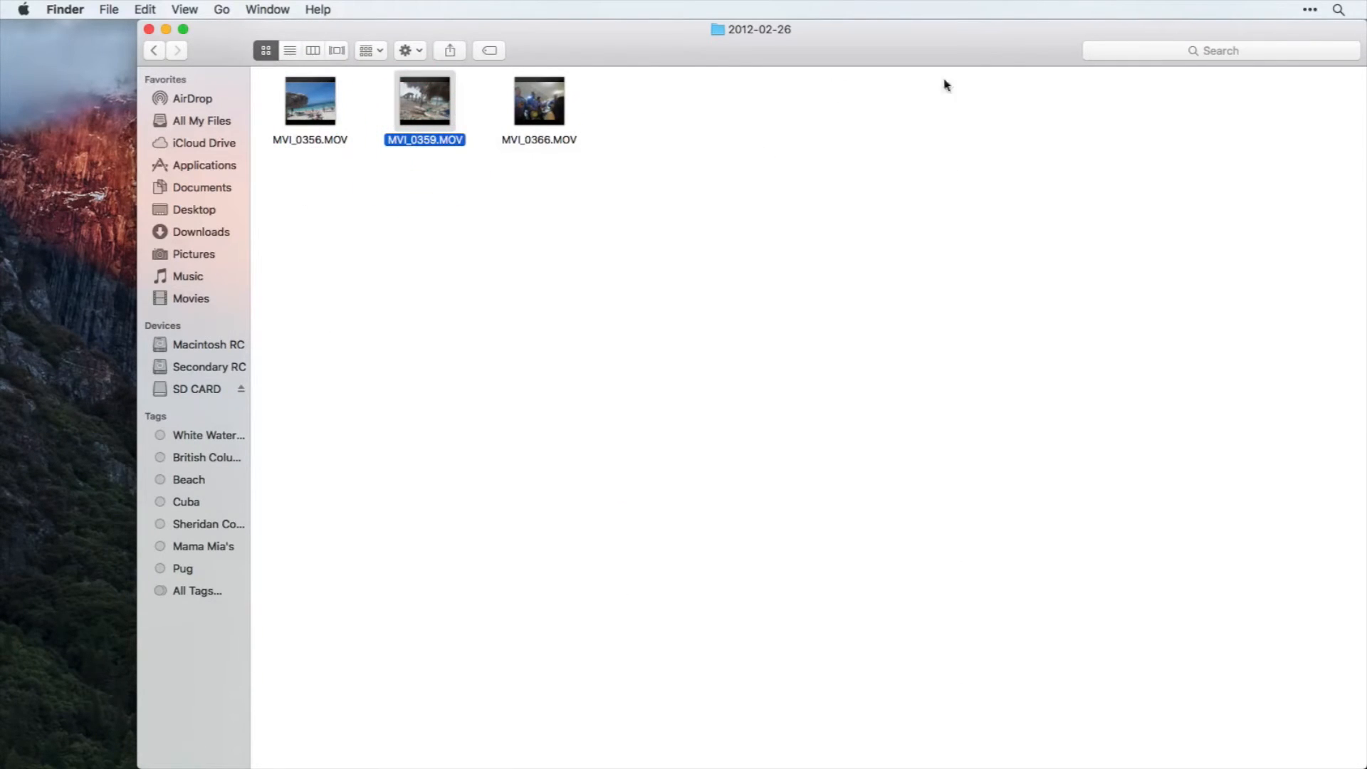
- Search the Mac for "white water rafting" and open the matching 2013-06-16 folder
{"action": "left_click", "coordinate": [1117, 54]}
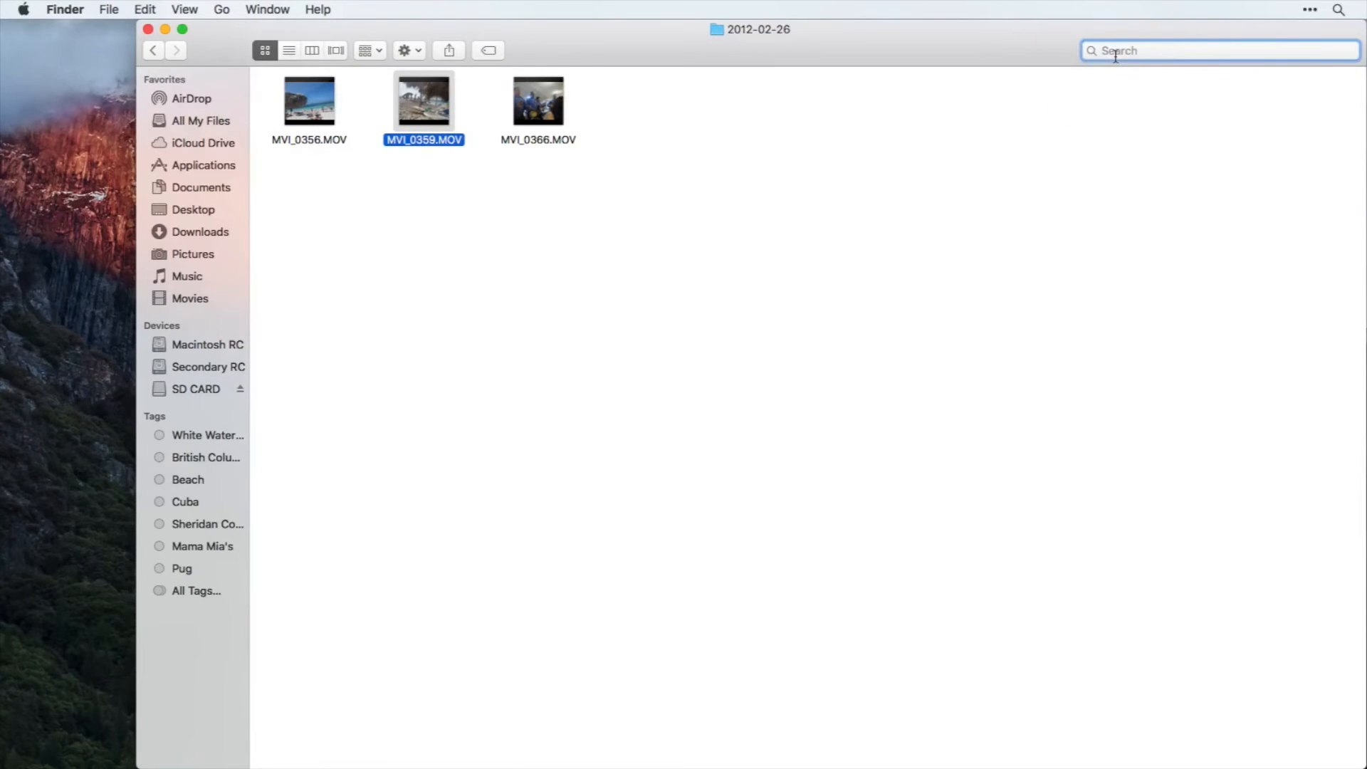
{"action": "type", "text": "wh"}
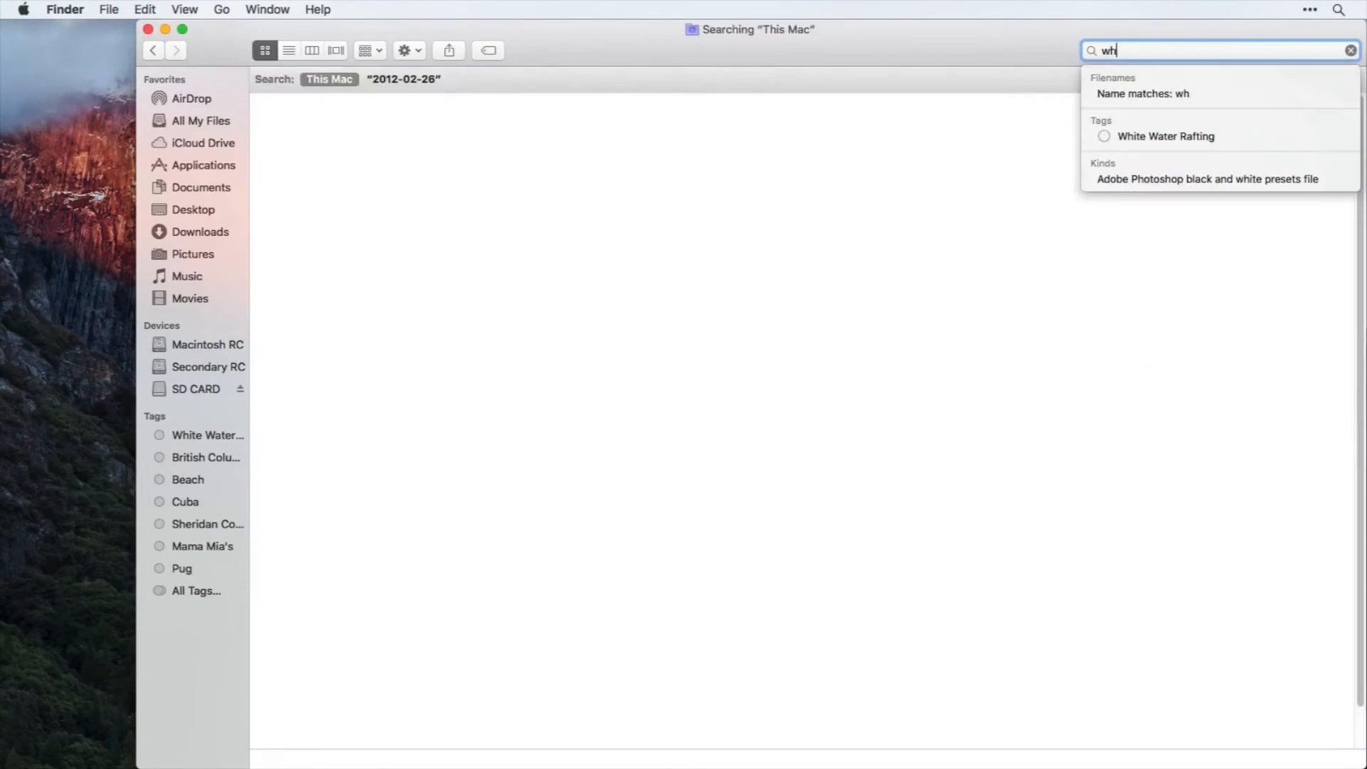
{"action": "type", "text": "ite water rafting"}
{"action": "key", "text": "Return"}
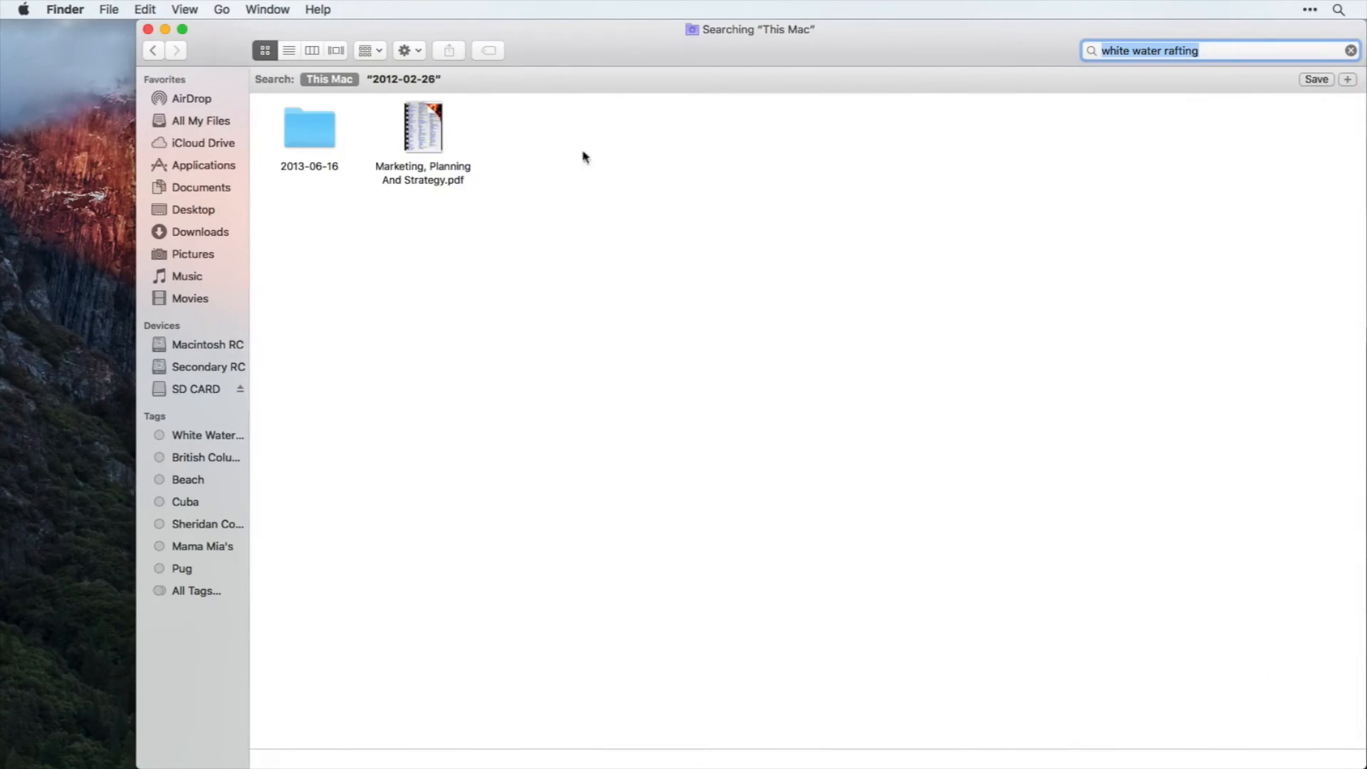
{"action": "left_click", "coordinate": [310, 143]}
{"action": "double_click", "coordinate": [309, 143]}
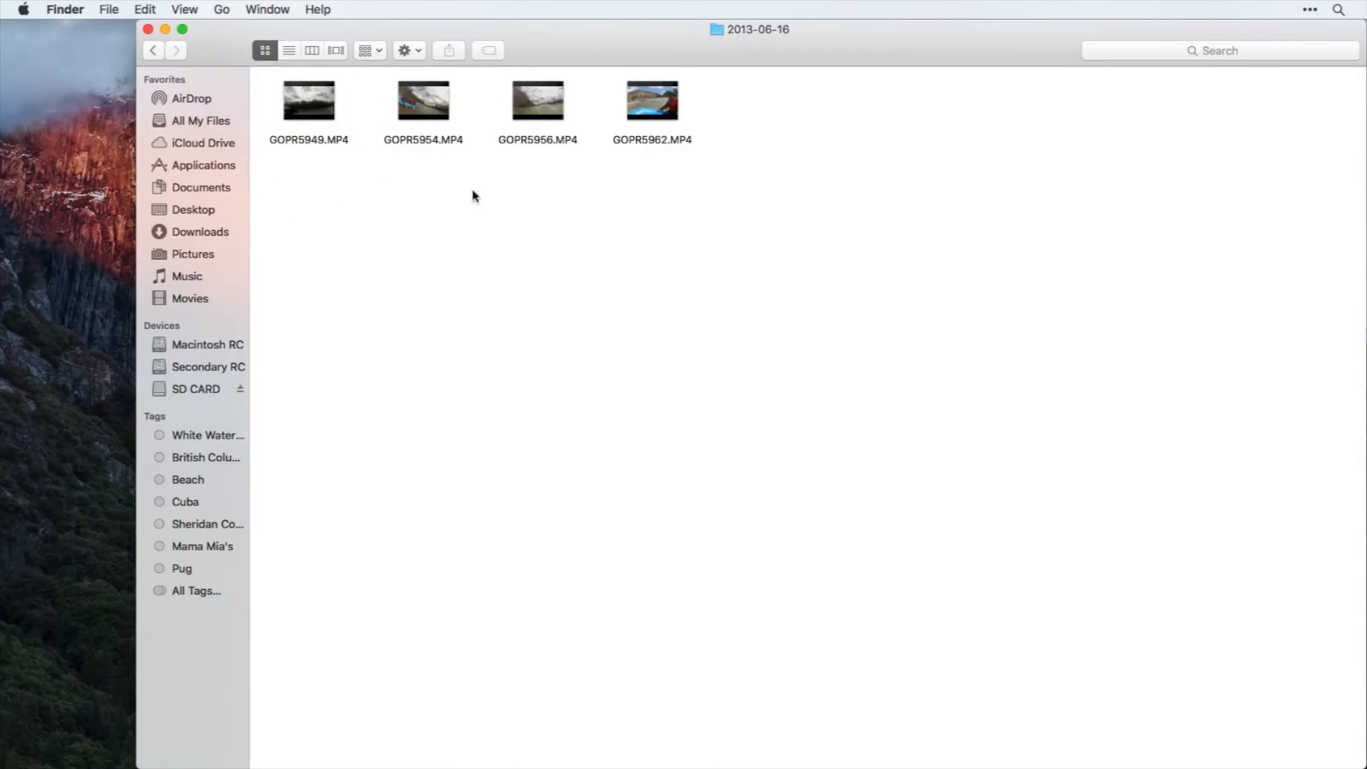
- Preview the clips GOPR5962.MP4 and GOPR5956.MP4, and select GOPR5954.MP4 and GOPR5949.MP4 in turn
{"action": "left_click", "coordinate": [655, 141]}
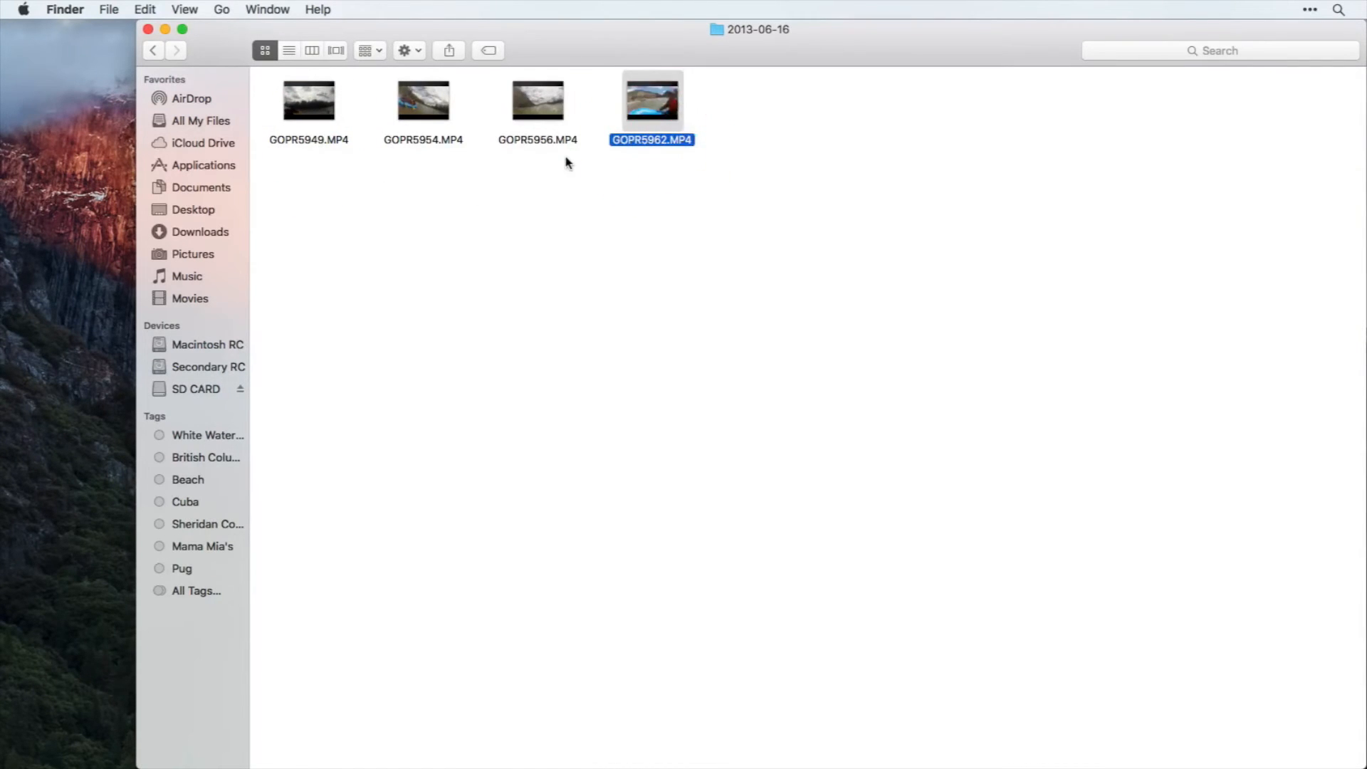
{"action": "key", "text": "space"}
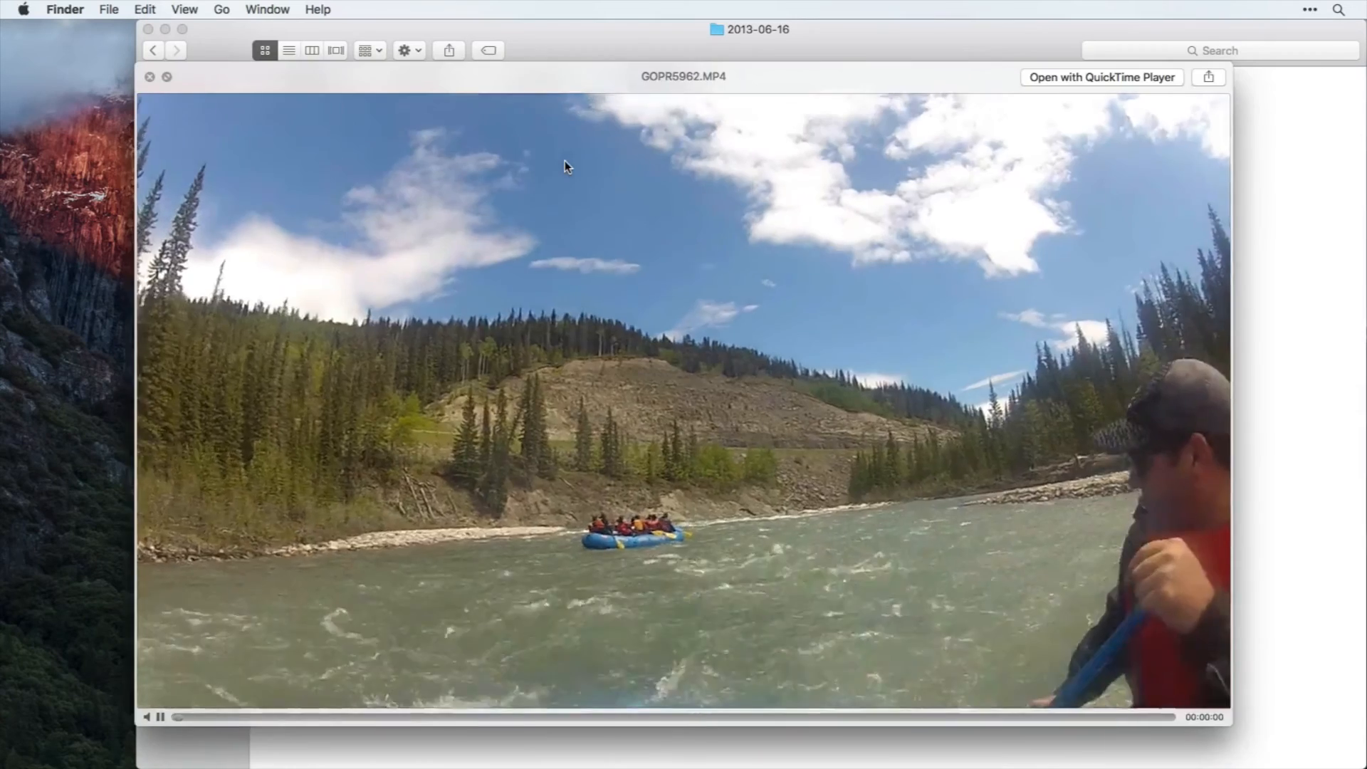
{"action": "key", "text": "space"}
{"action": "left_click", "coordinate": [552, 141]}
{"action": "key", "text": "space"}
{"action": "key", "text": "space"}
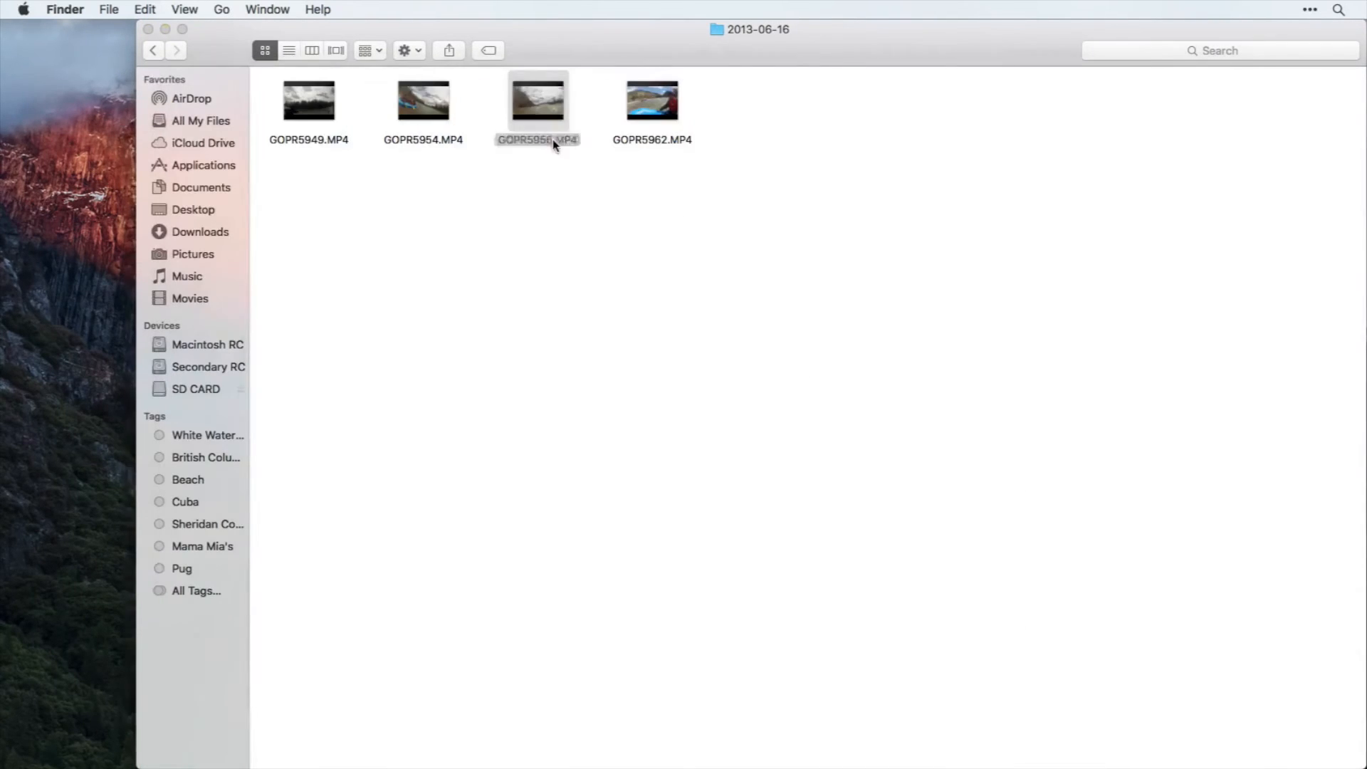
{"action": "left_click", "coordinate": [447, 138]}
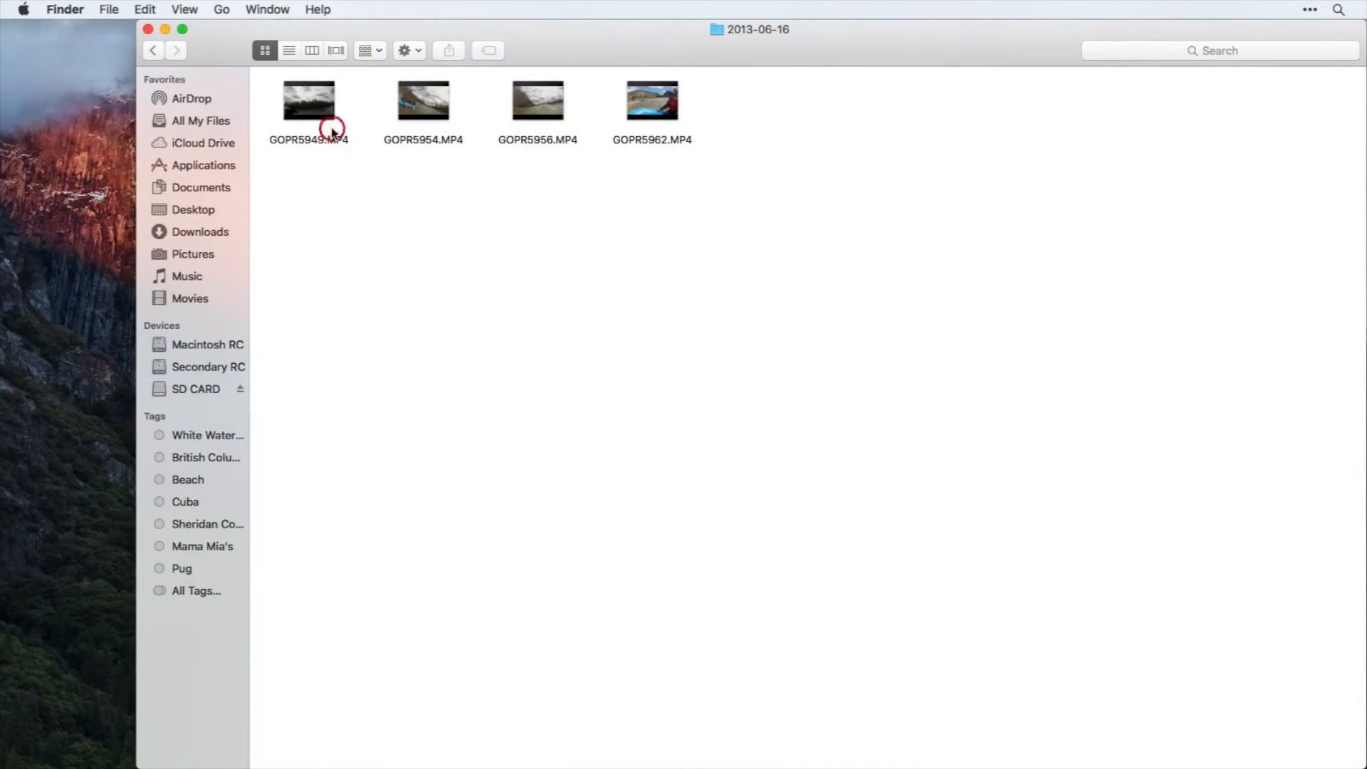
{"action": "left_click", "coordinate": [330, 135]}
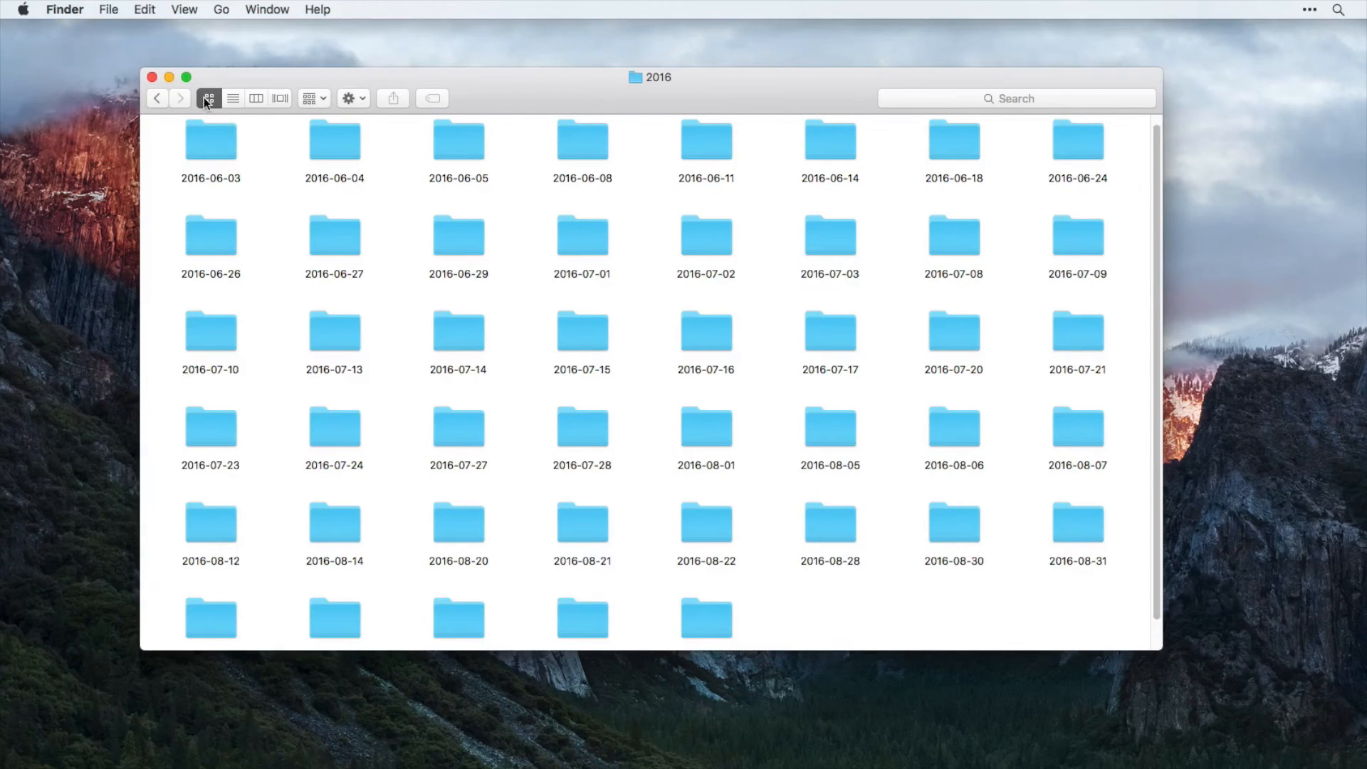
- Display the 2016 folder's contents as a list and narrow the folder name column
{"action": "left_click", "coordinate": [184, 11]}
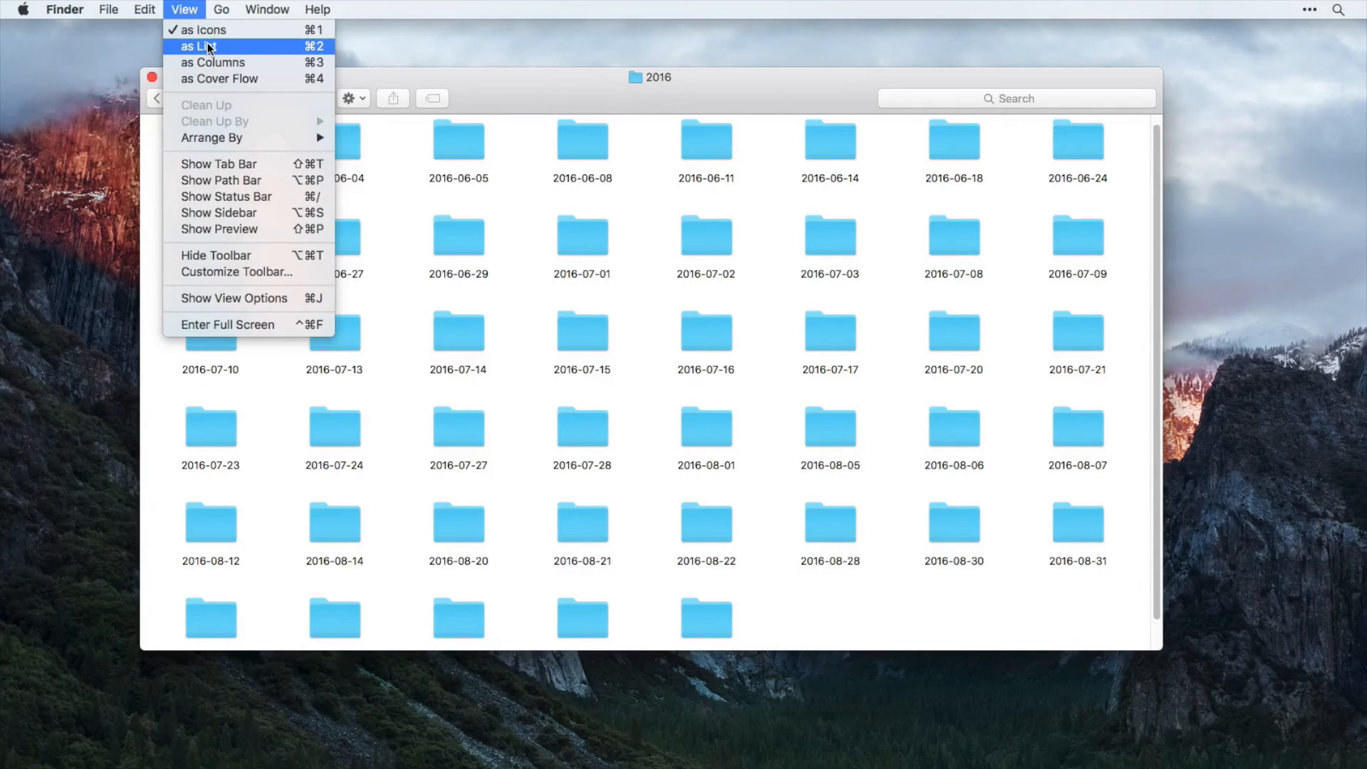
{"action": "left_click", "coordinate": [407, 81]}
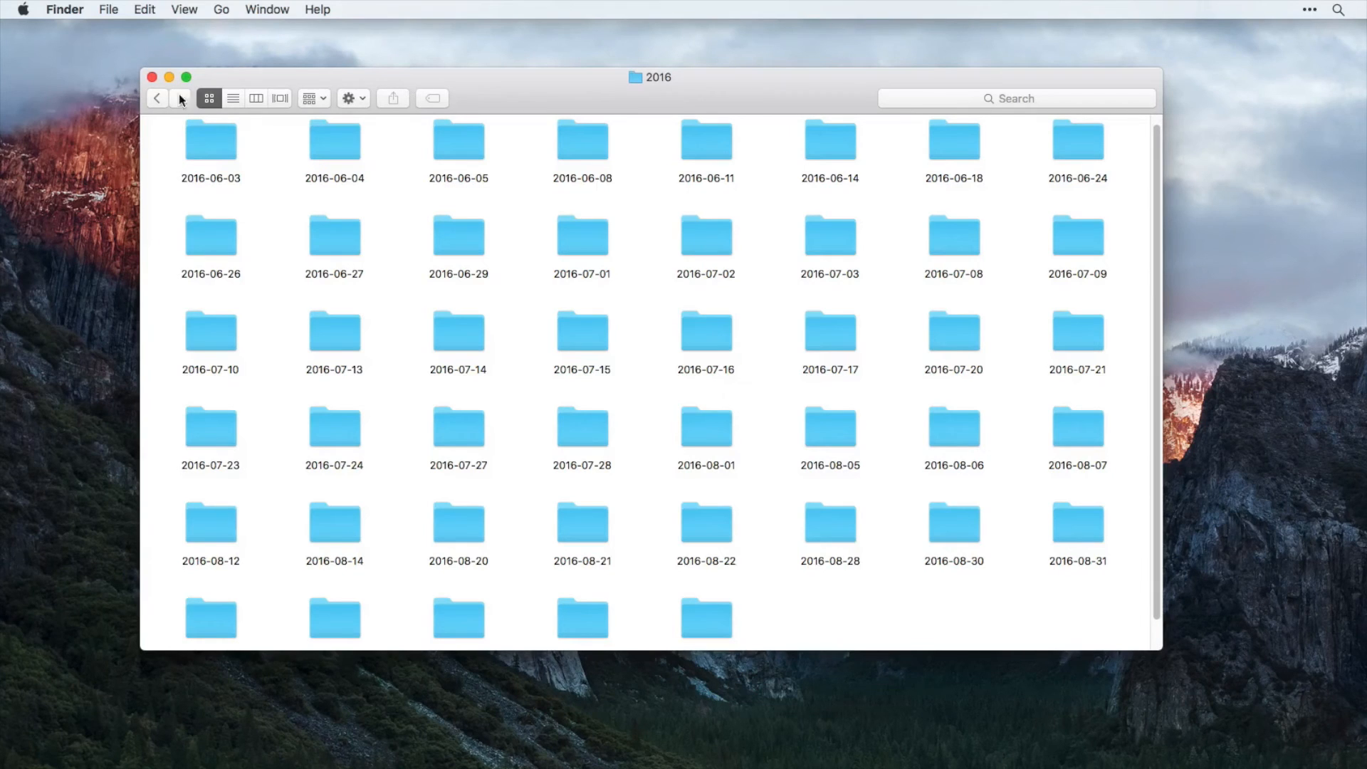
{"action": "left_click", "coordinate": [234, 98]}
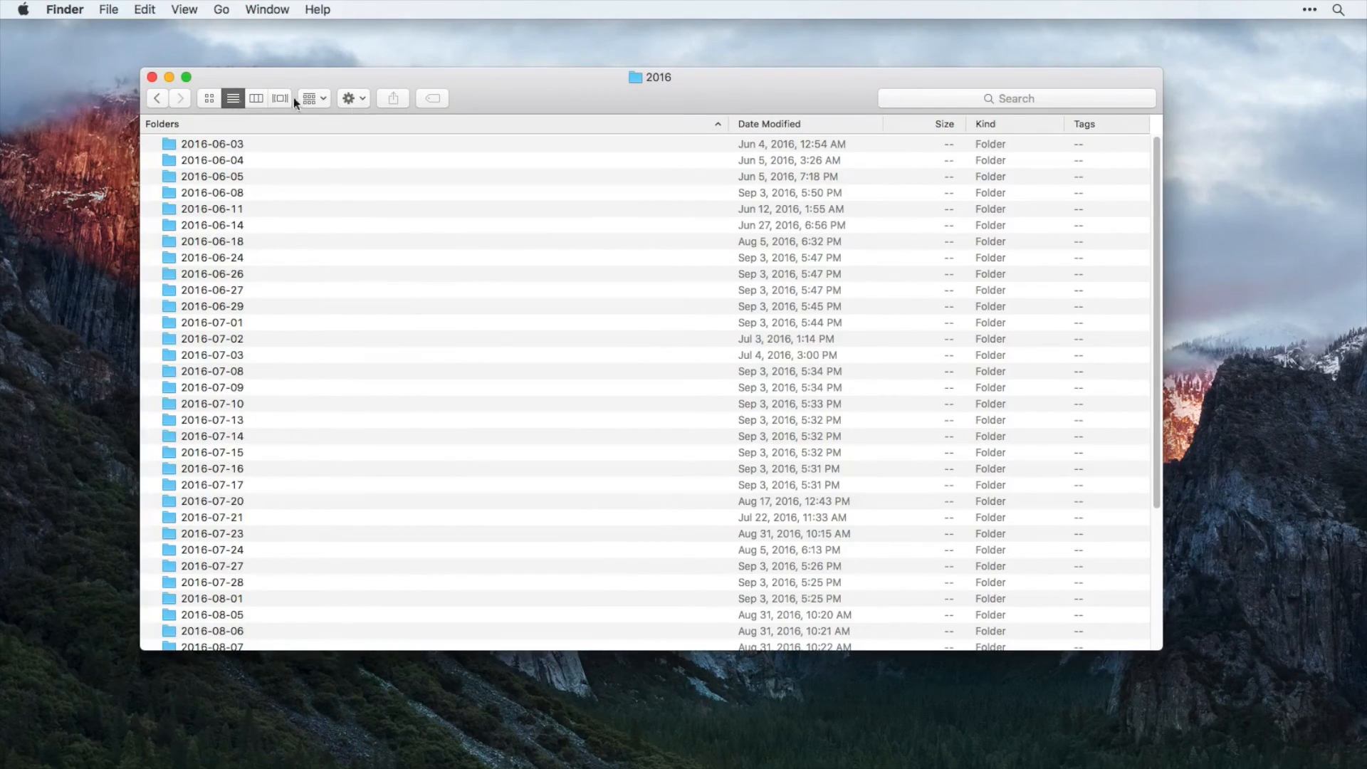
{"action": "left_click_drag", "start_coordinate": [726, 122], "coordinate": [507, 124]}
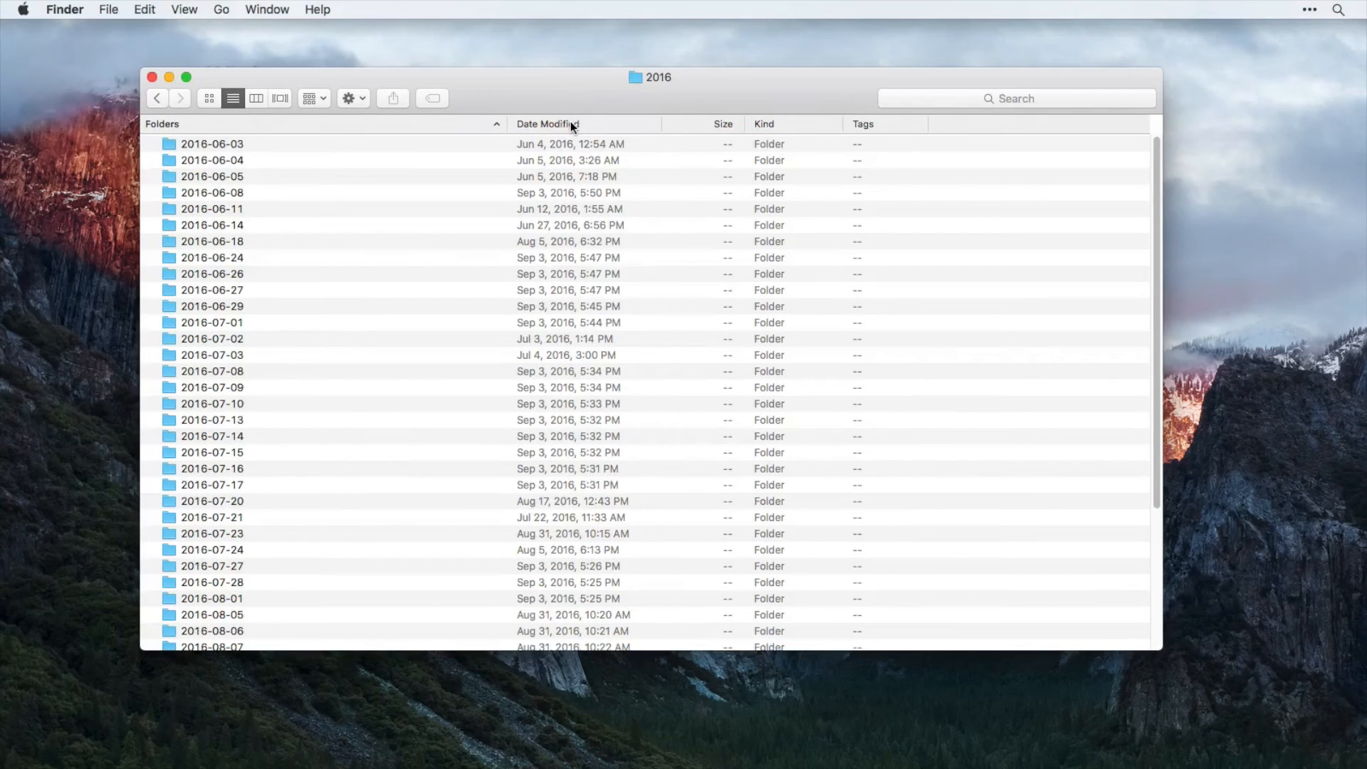
- Add the Comments column to the 2016 folder's list and narrow the folder name column beside it
{"action": "right_click", "coordinate": [378, 125]}
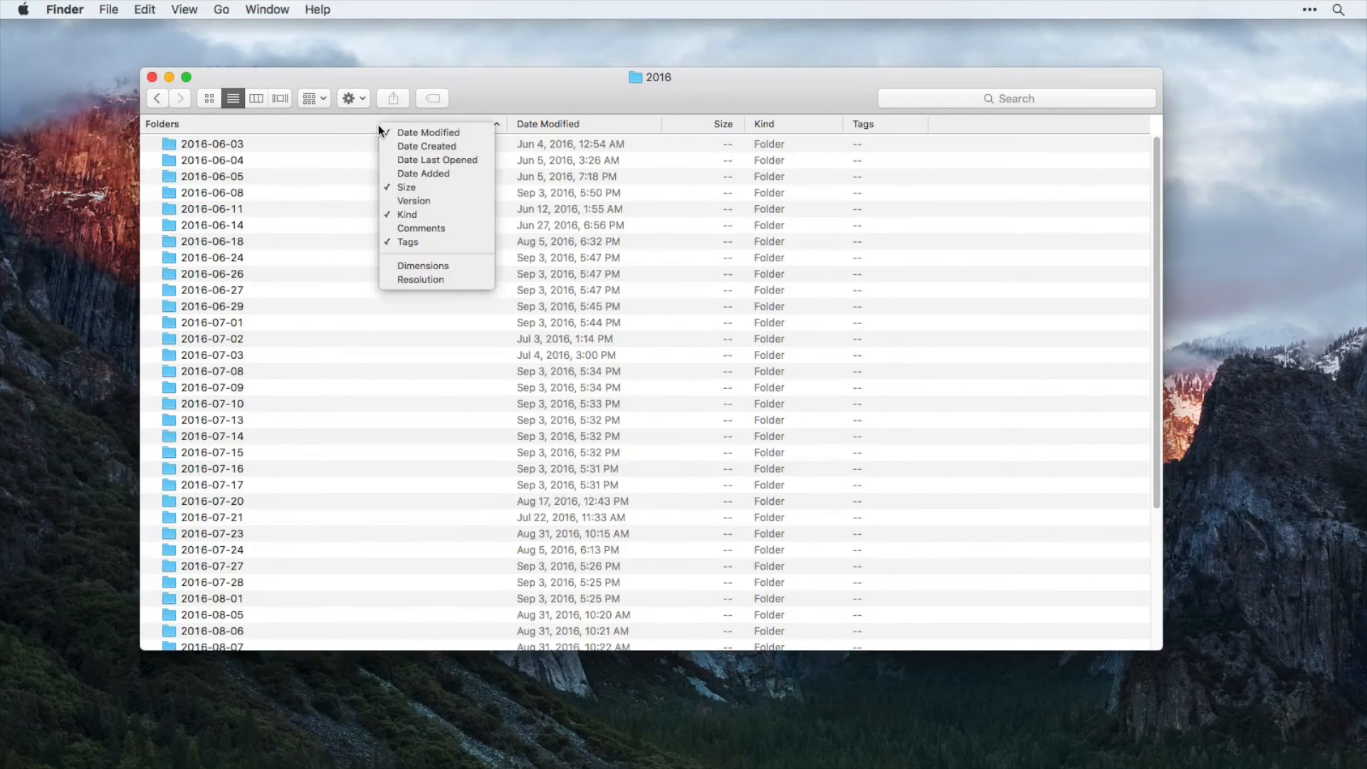
{"action": "left_click", "coordinate": [438, 227]}
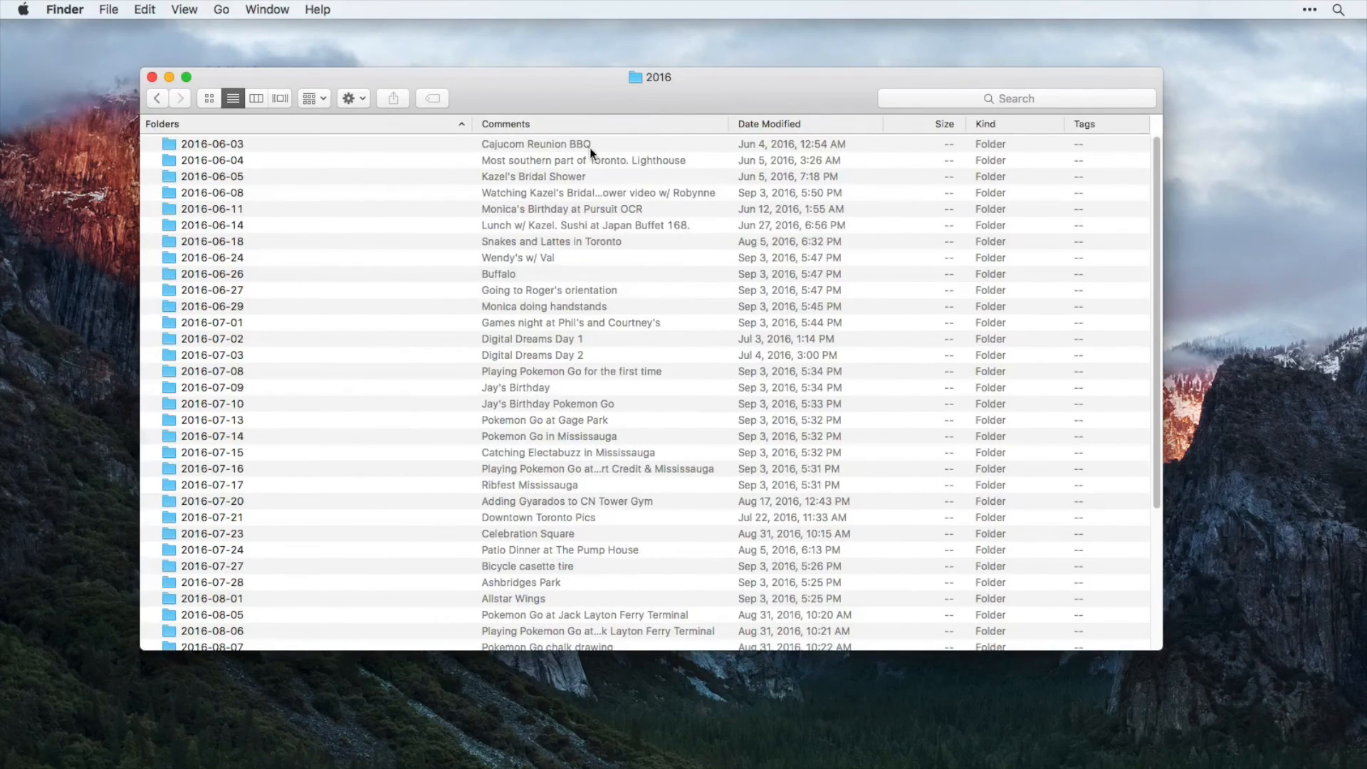
{"action": "left_click_drag", "start_coordinate": [473, 123], "coordinate": [433, 124]}
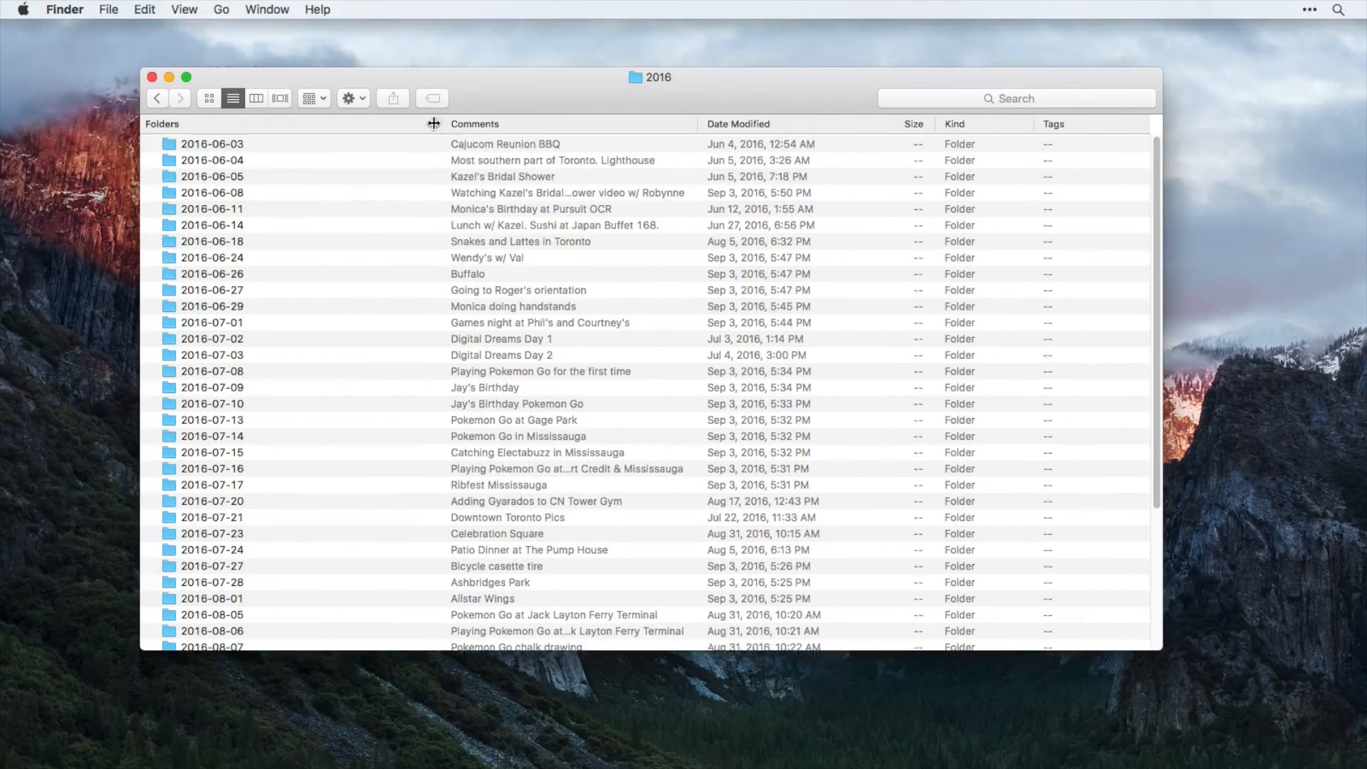
{"action": "double_click", "coordinate": [434, 124]}
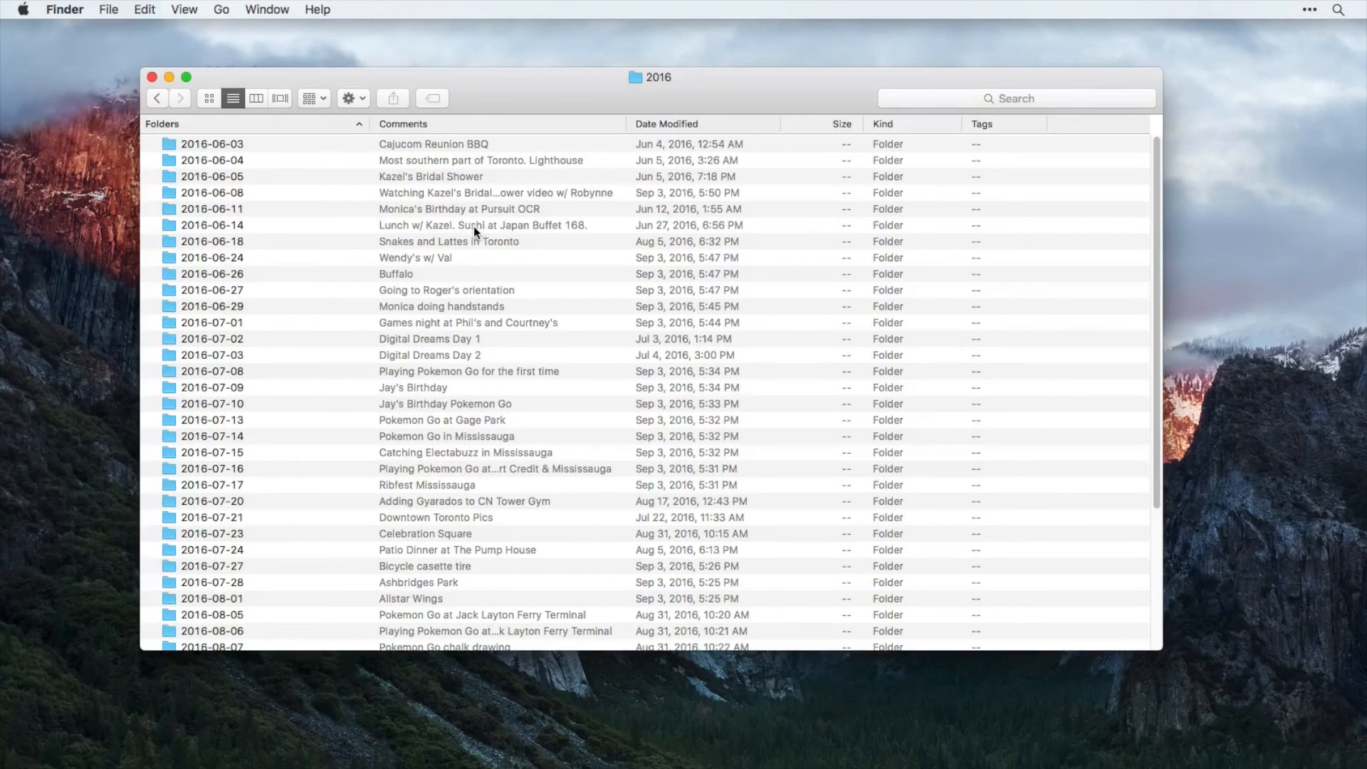
- Move the Tags column between the Comments and Date Modified columns in the 2016 folder's list
{"action": "right_click", "coordinate": [525, 125]}
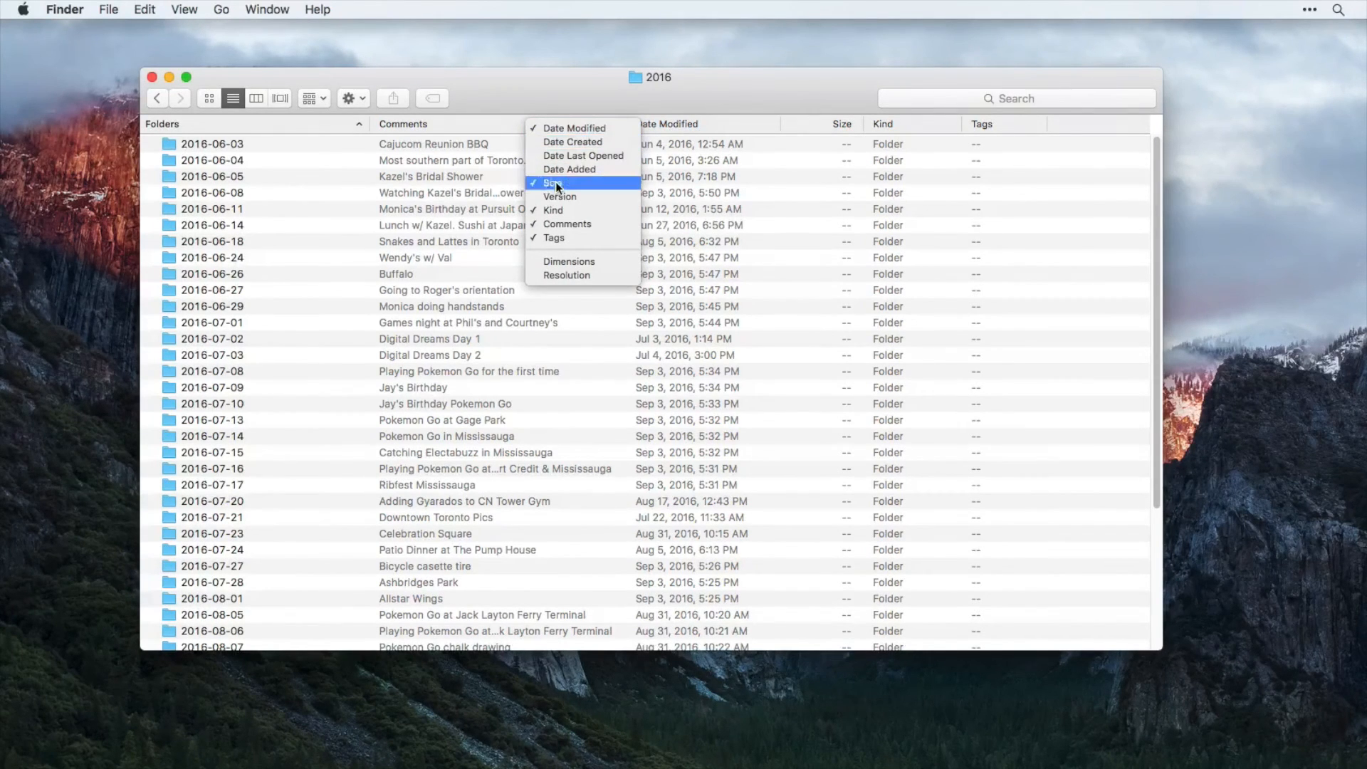
{"action": "left_click", "coordinate": [981, 121]}
{"action": "left_click_drag", "start_coordinate": [982, 121], "coordinate": [768, 124]}
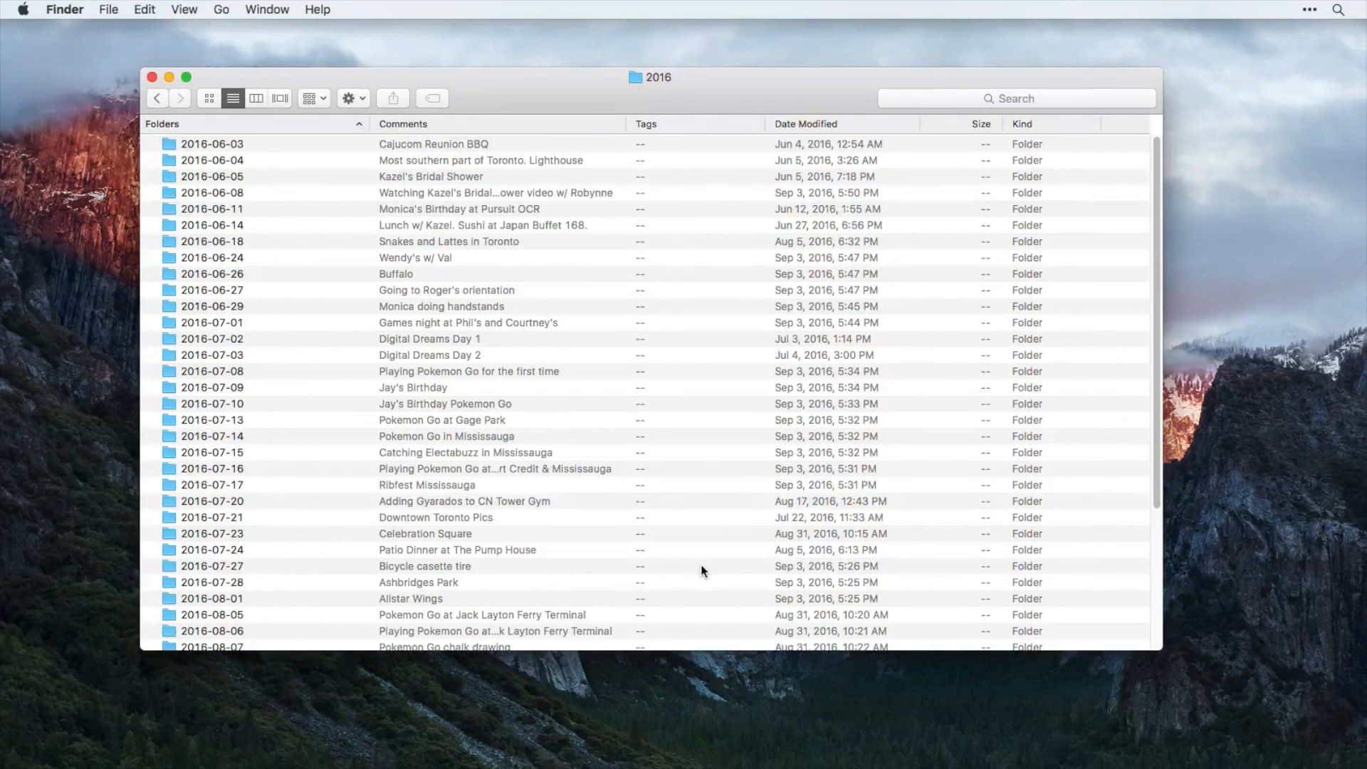
- Select the 2016-07-02 folder, search the Mac for "digital dreams", move the search window off the comments, and refine the search to "digital dreams day 1"
{"action": "left_click", "coordinate": [446, 341]}
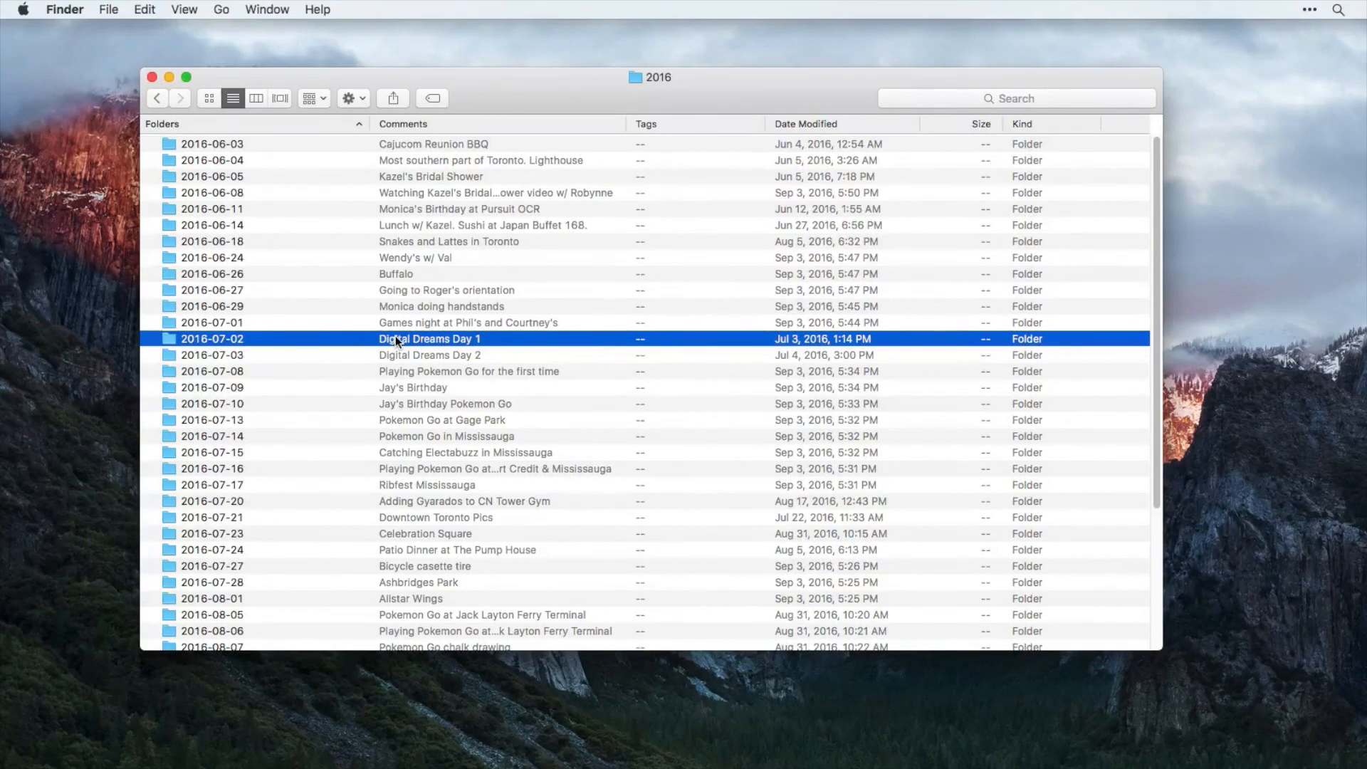
{"action": "key", "text": "super+space"}
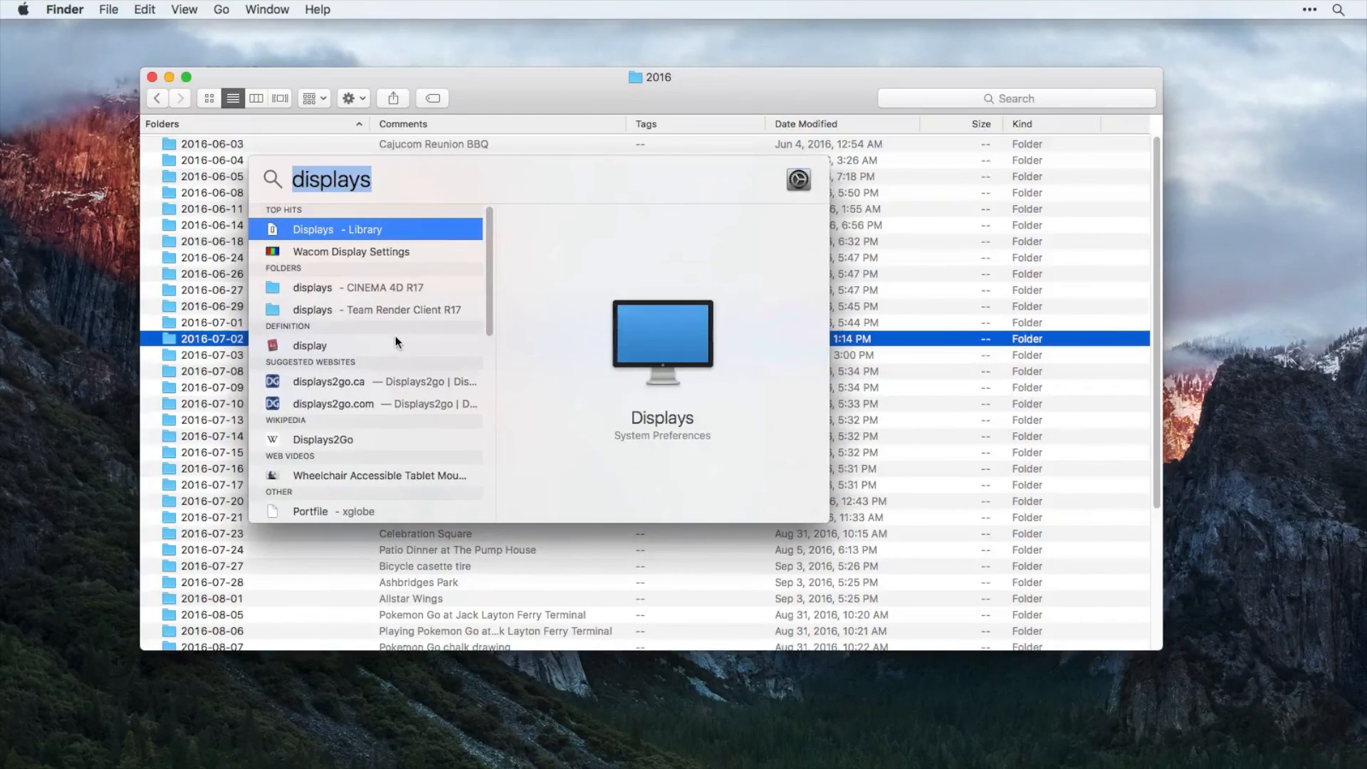
{"action": "key", "text": "BackSpace"}
{"action": "type", "text": "digital dreams"}
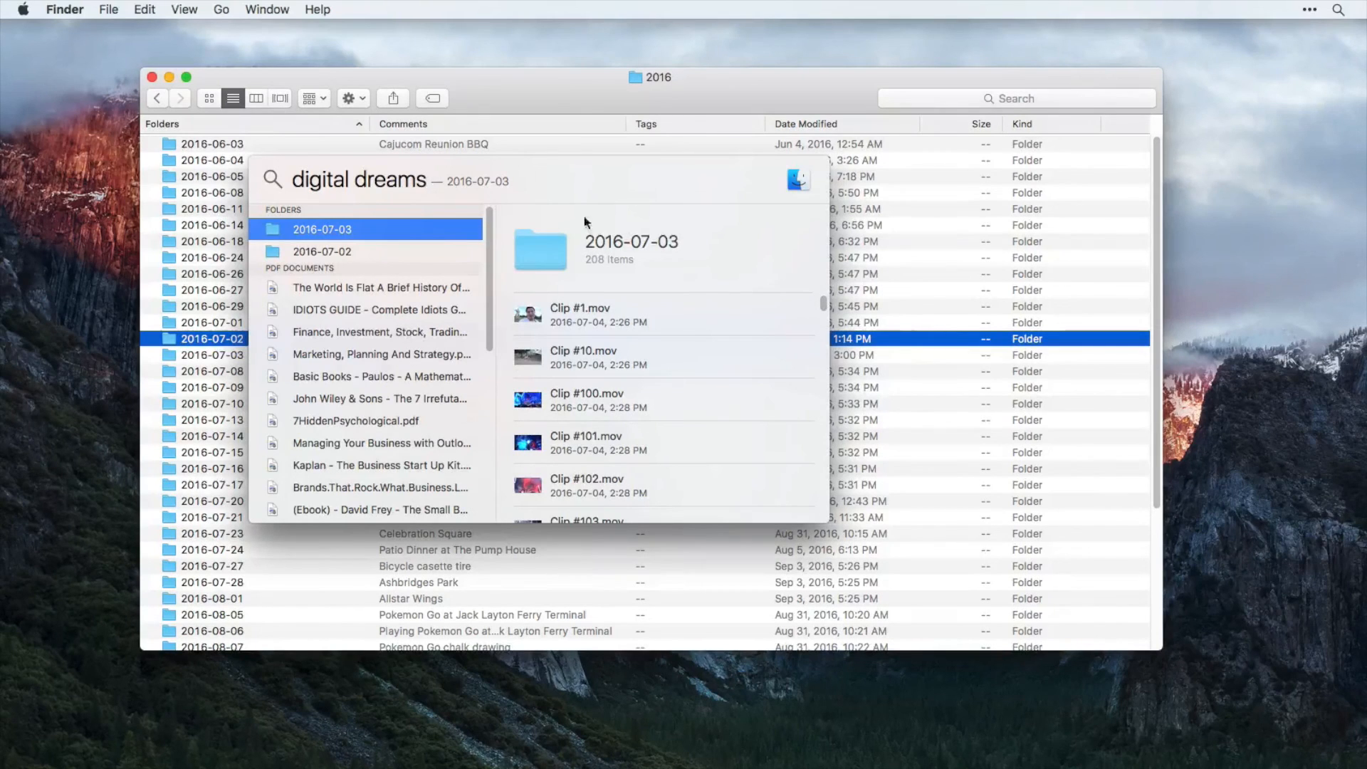
{"action": "left_click_drag", "start_coordinate": [269, 173], "coordinate": [610, 175]}
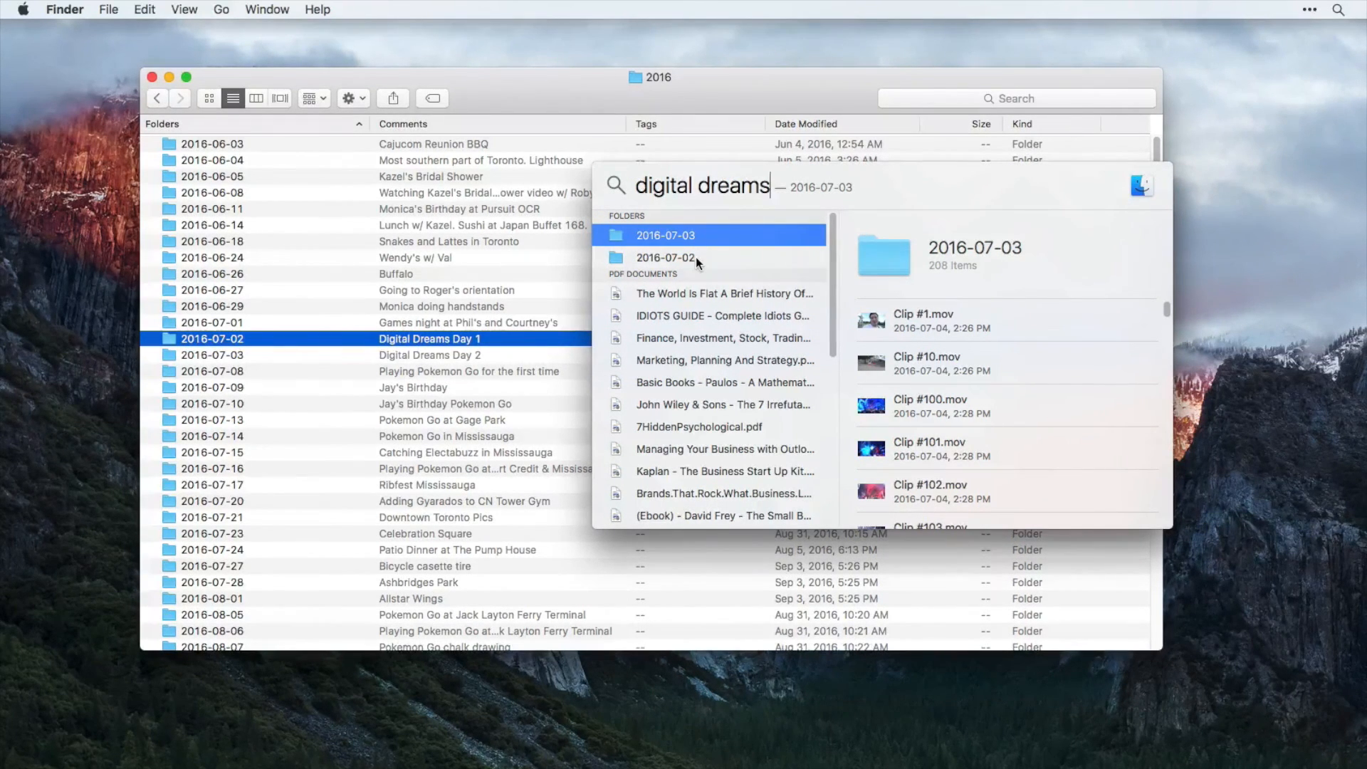
{"action": "type", "text": "day 1"}
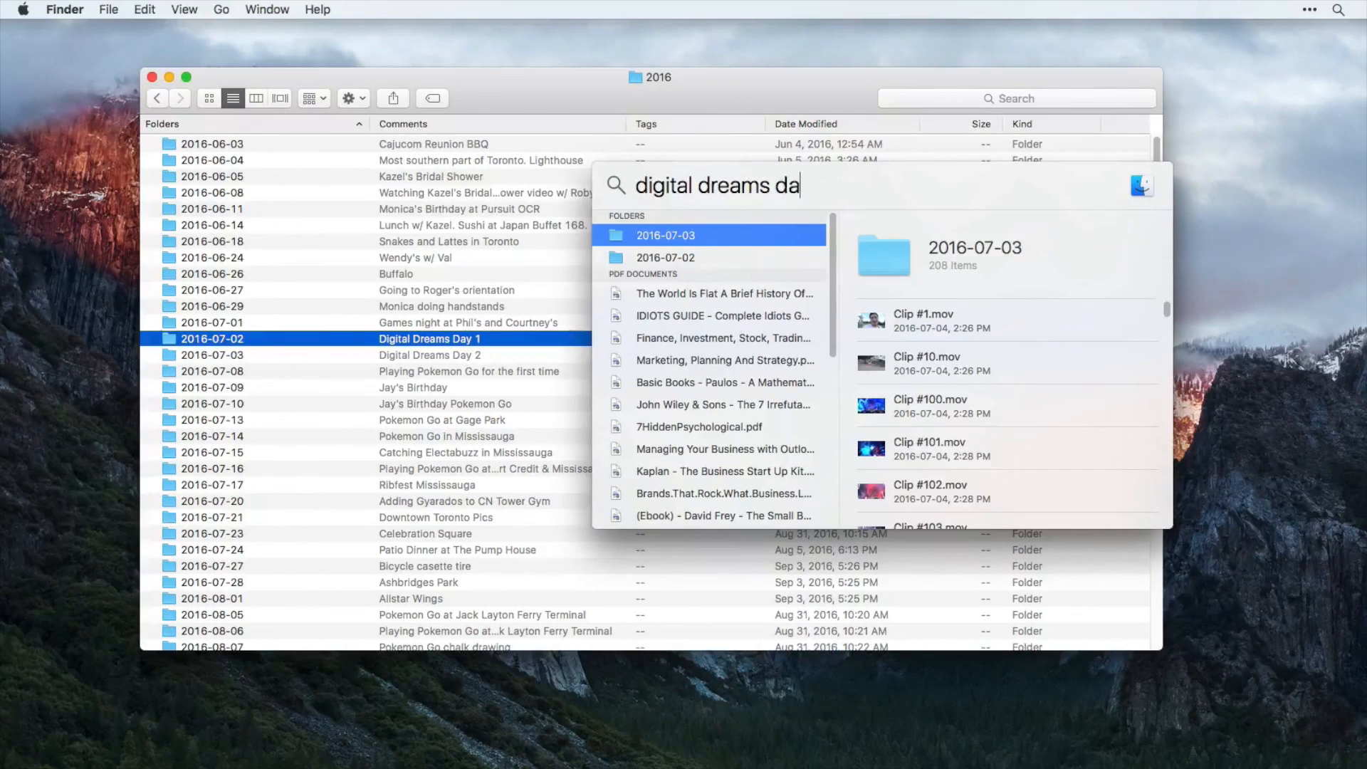